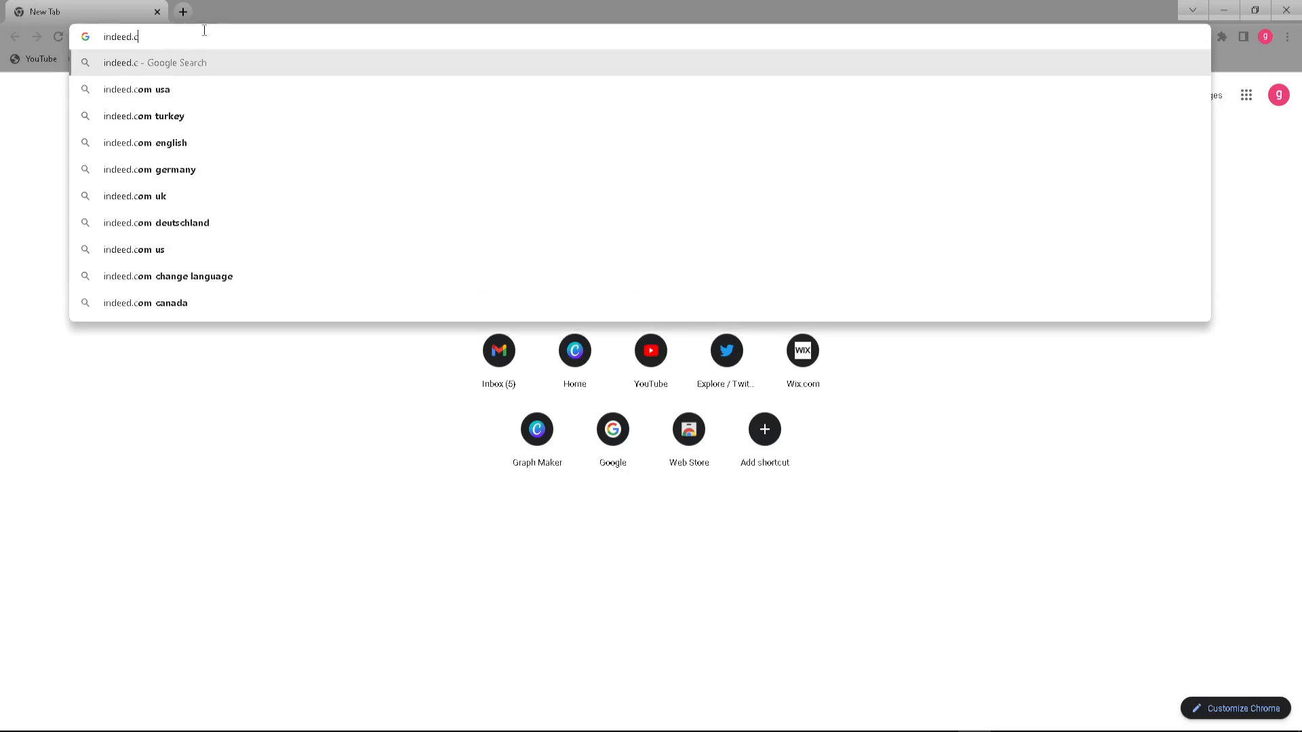
Open indeed.com and switch from the Turkish version to the United States site.
key("Return")
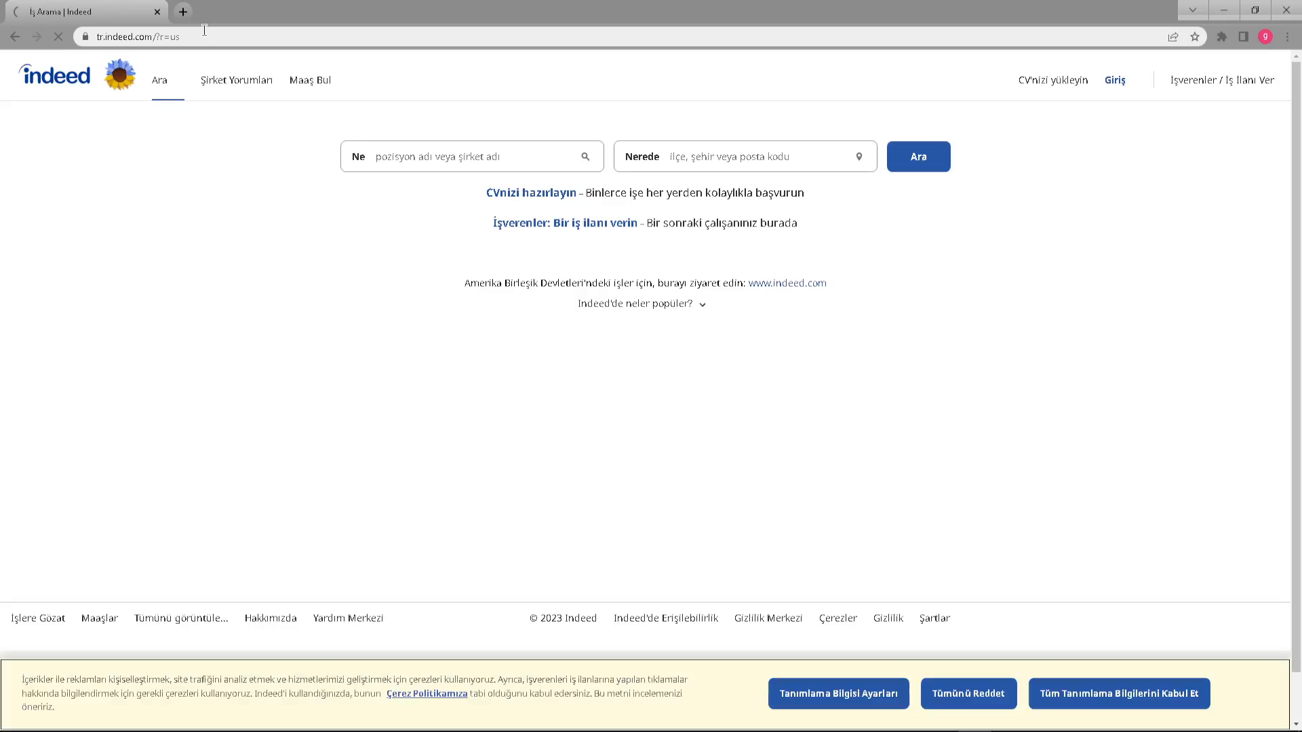
left_click(204, 30)
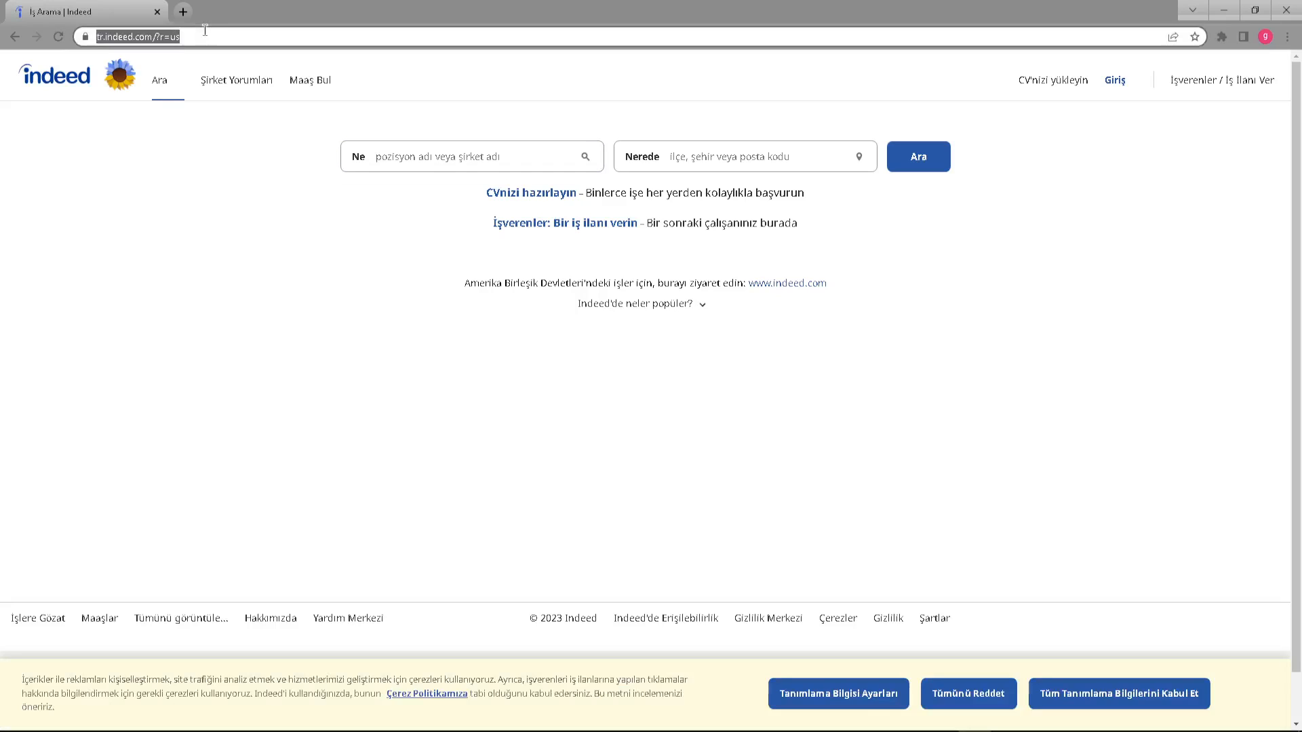
left_click(218, 152)
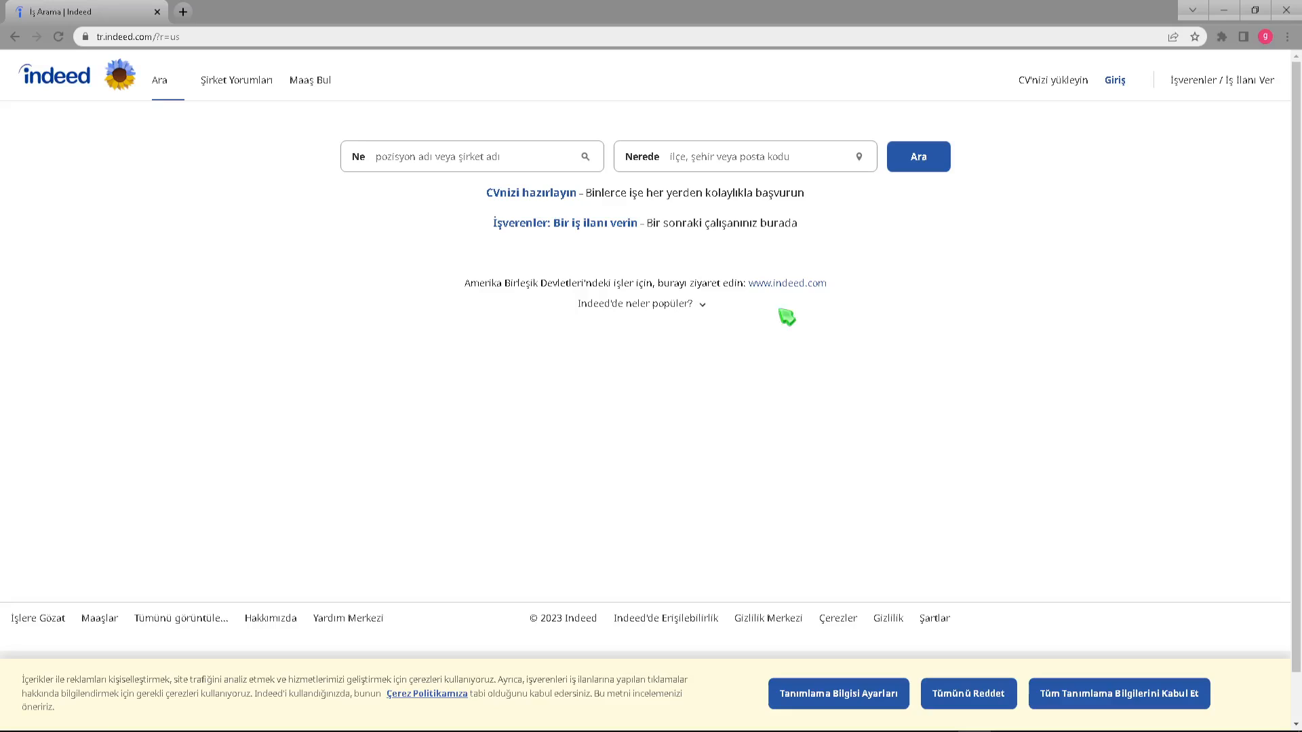
left_click(786, 283)
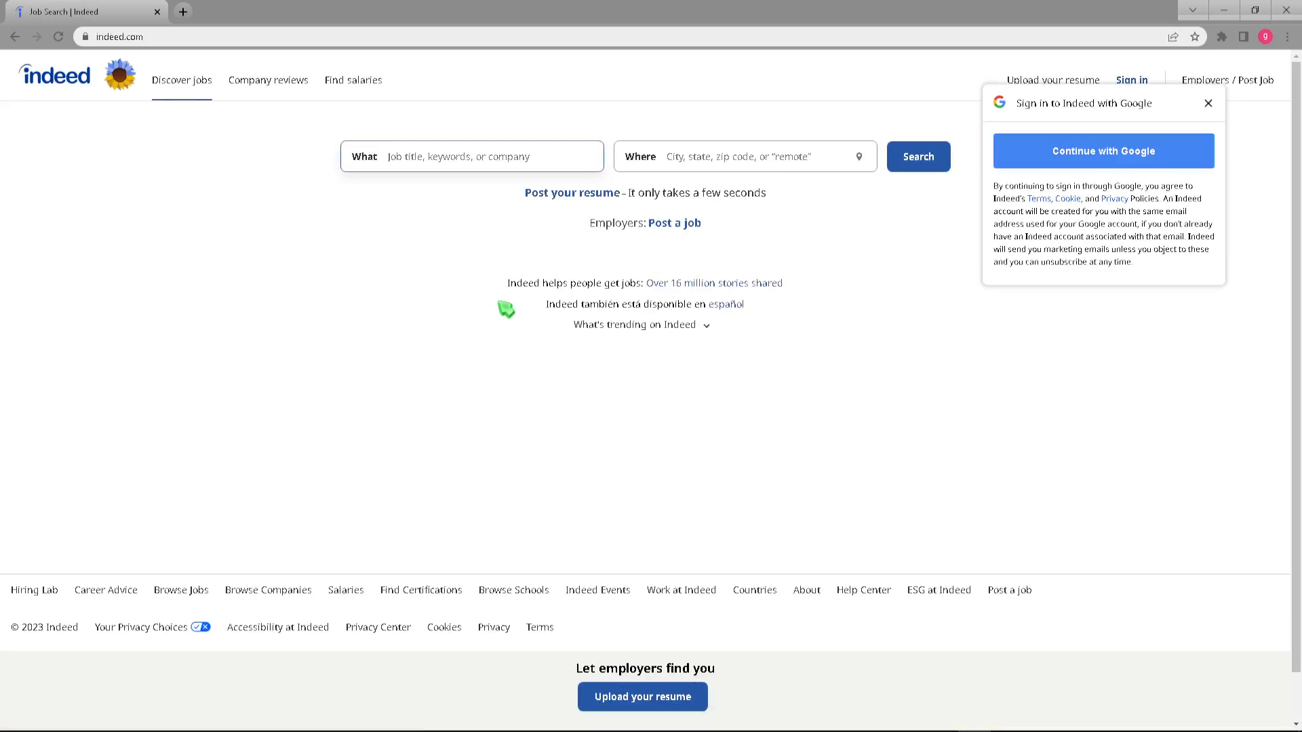
Dismiss the Google sign-in prompt and sign in through Indeed's sign-in page with the listed Google account.
left_click(1209, 104)
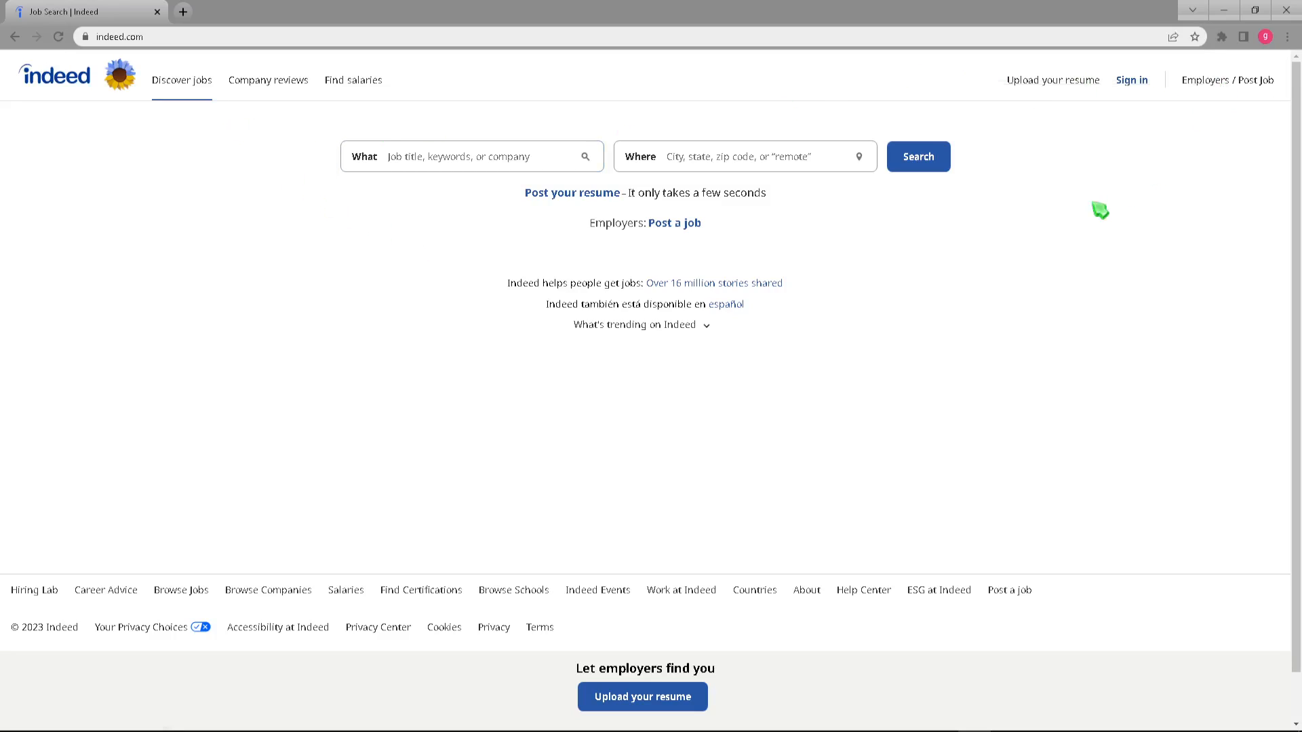
left_click(1143, 87)
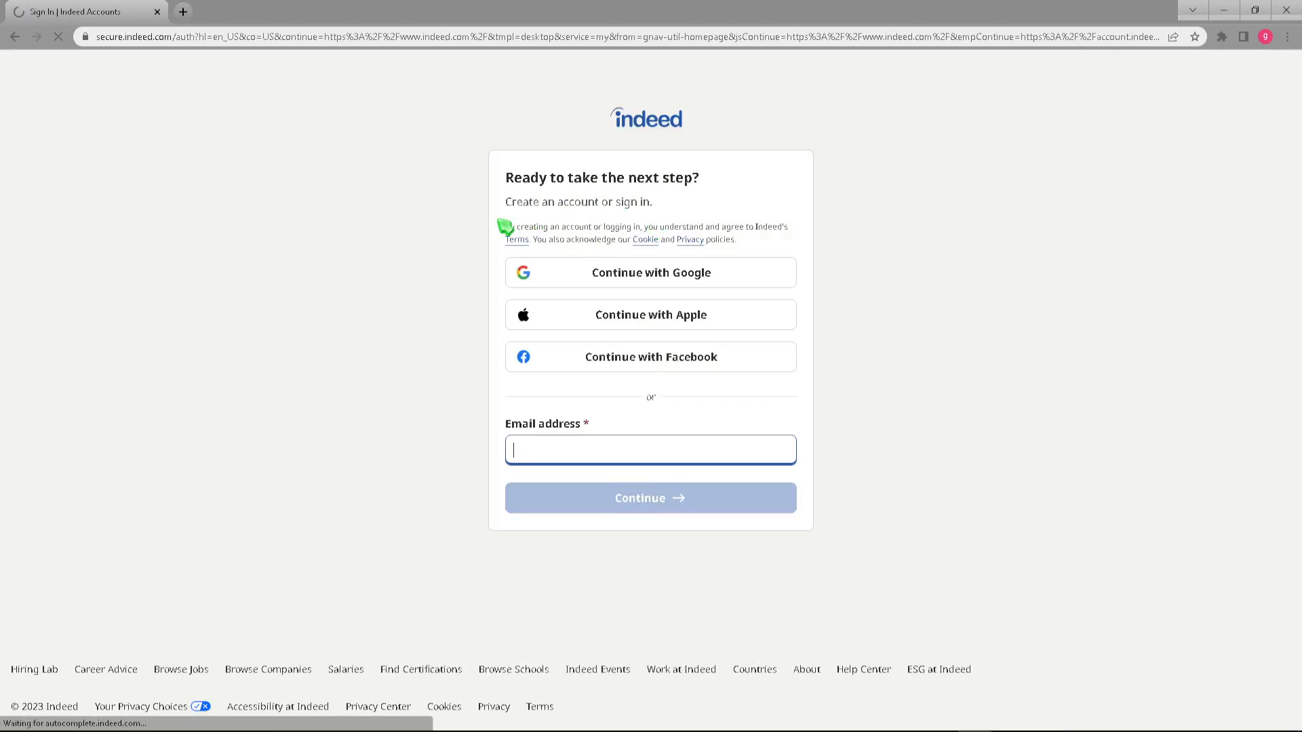
left_click(582, 273)
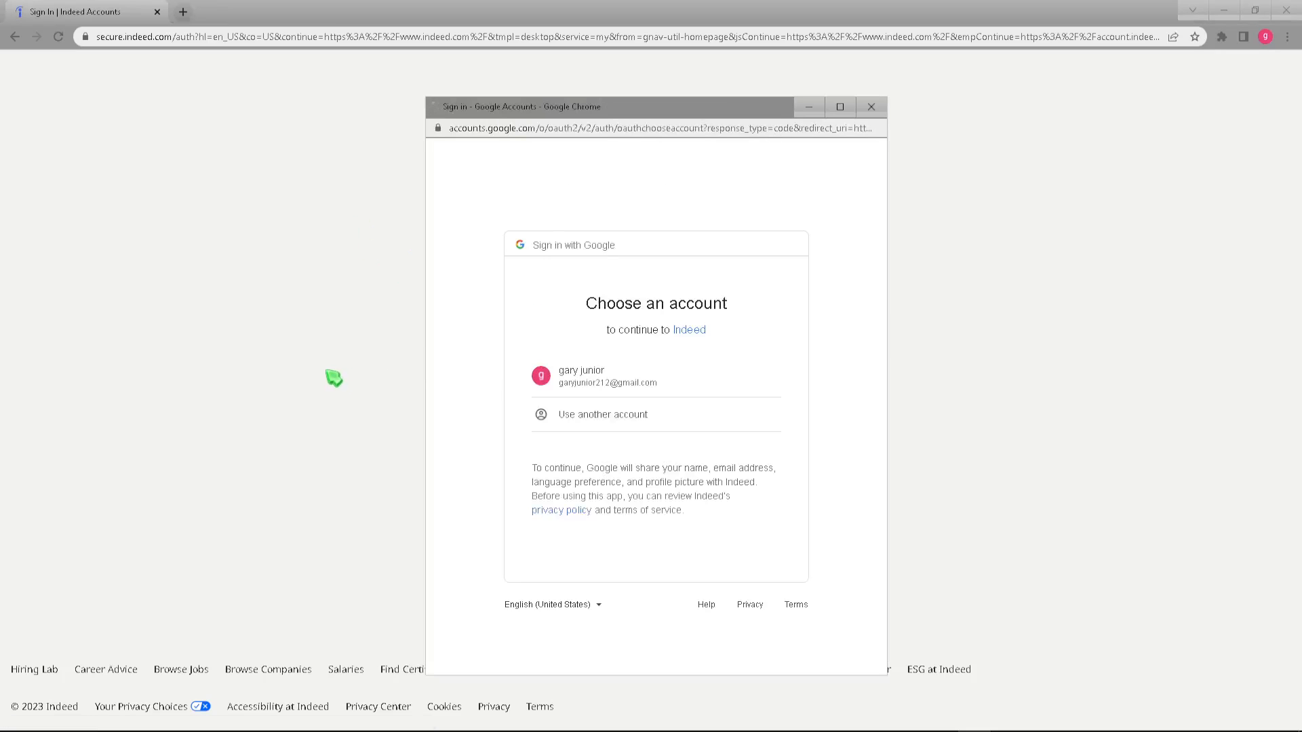
left_click(578, 388)
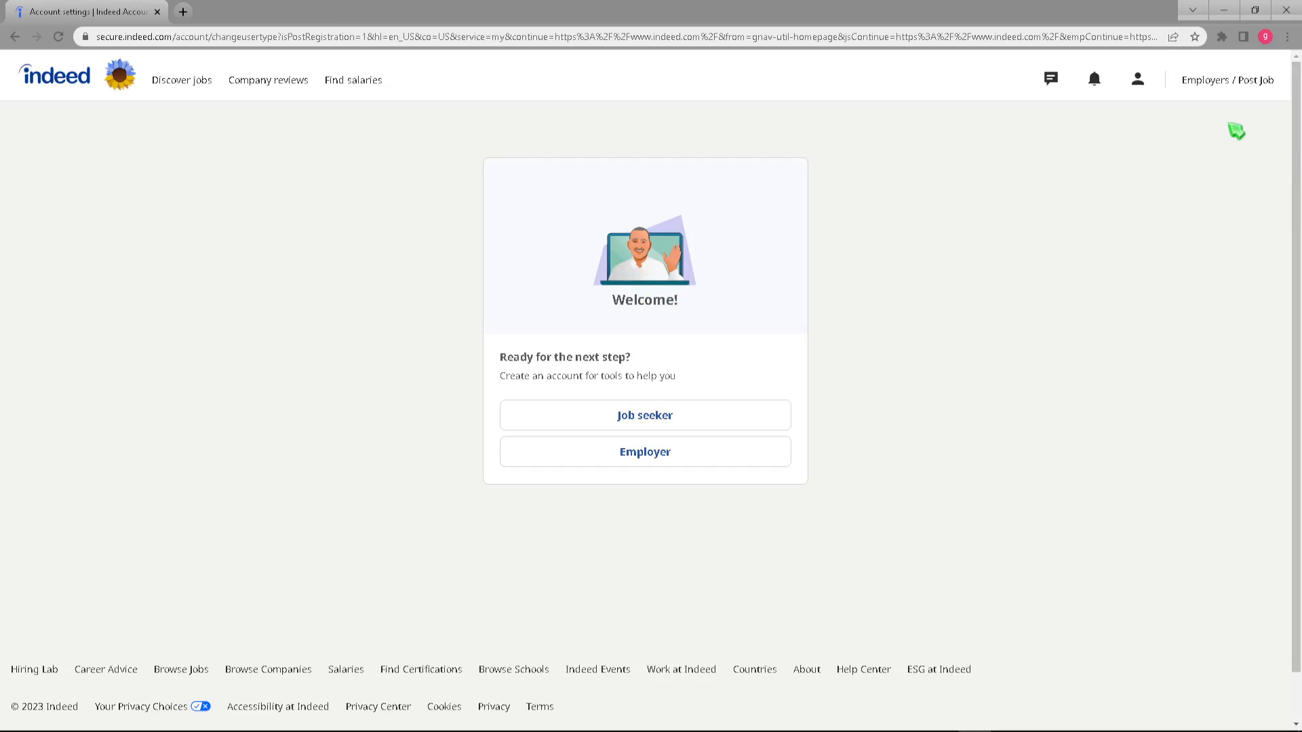
Go to the employer job-posting setup and enter Growmoretech as the company's name.
left_click(1211, 93)
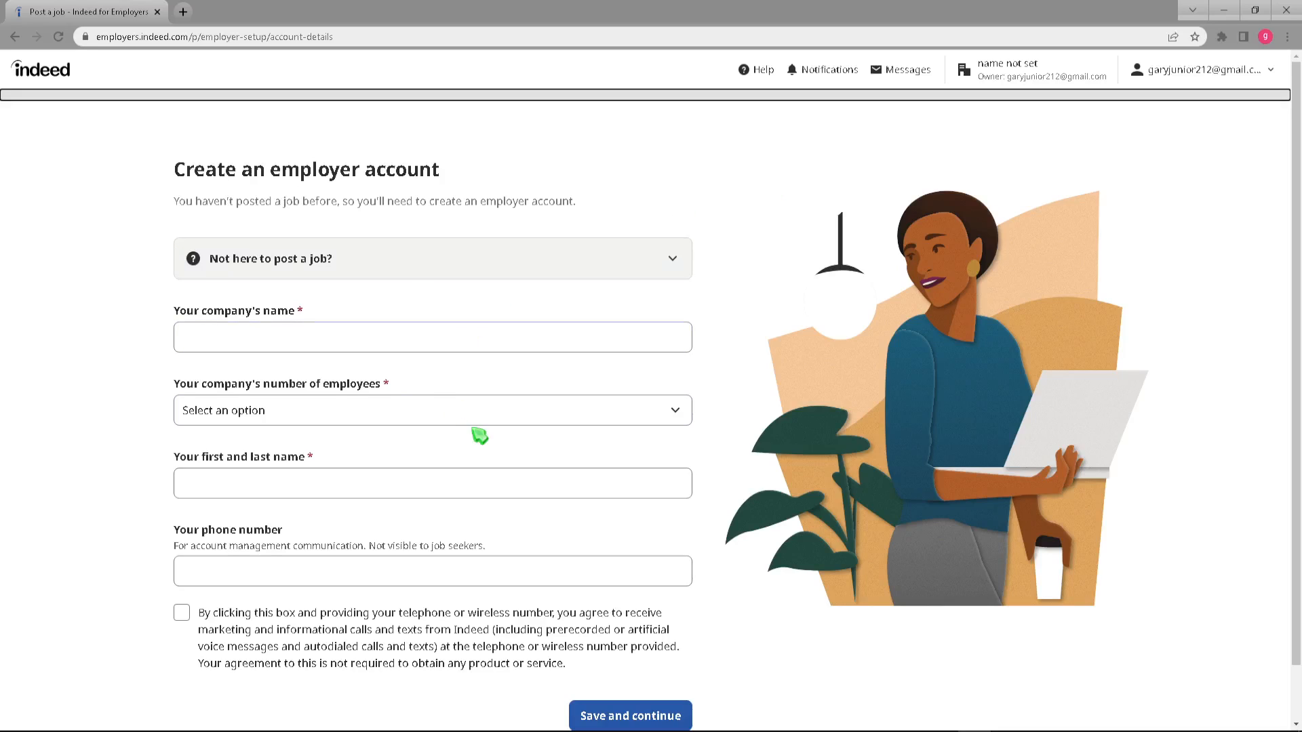
left_click(231, 342)
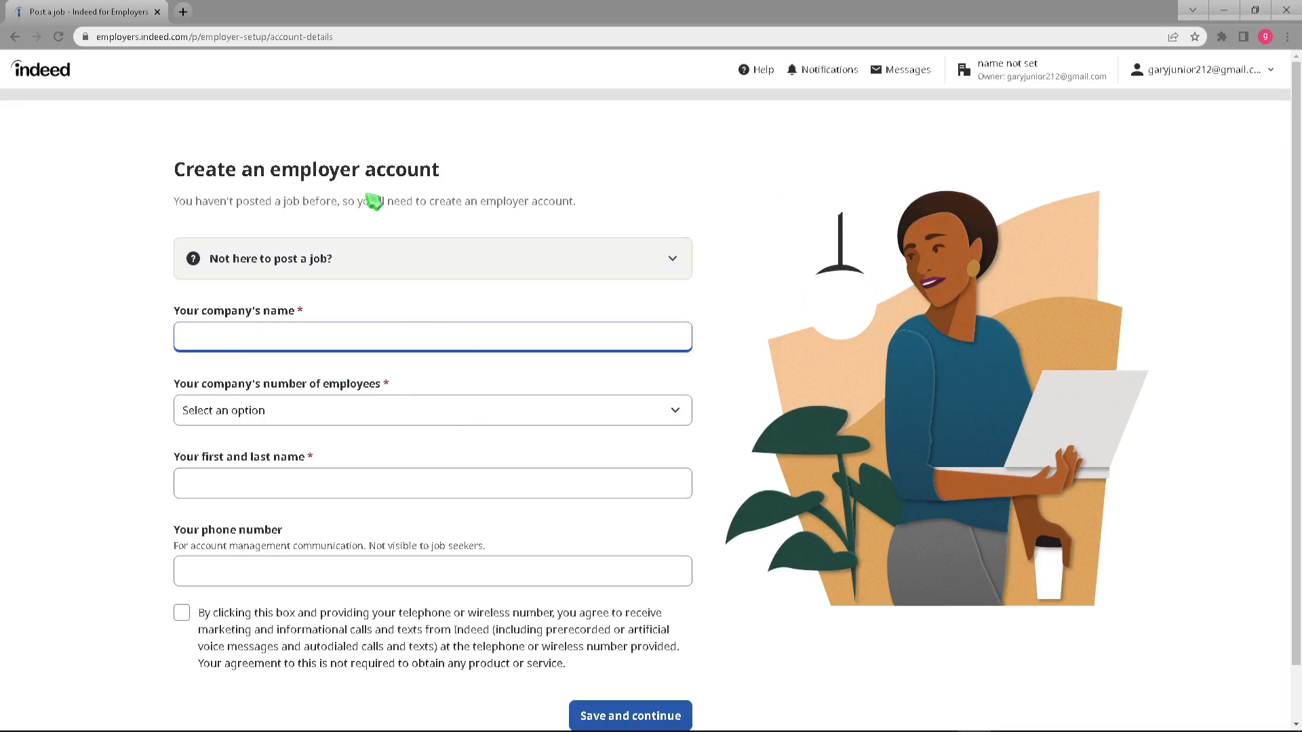
type("Growmore")
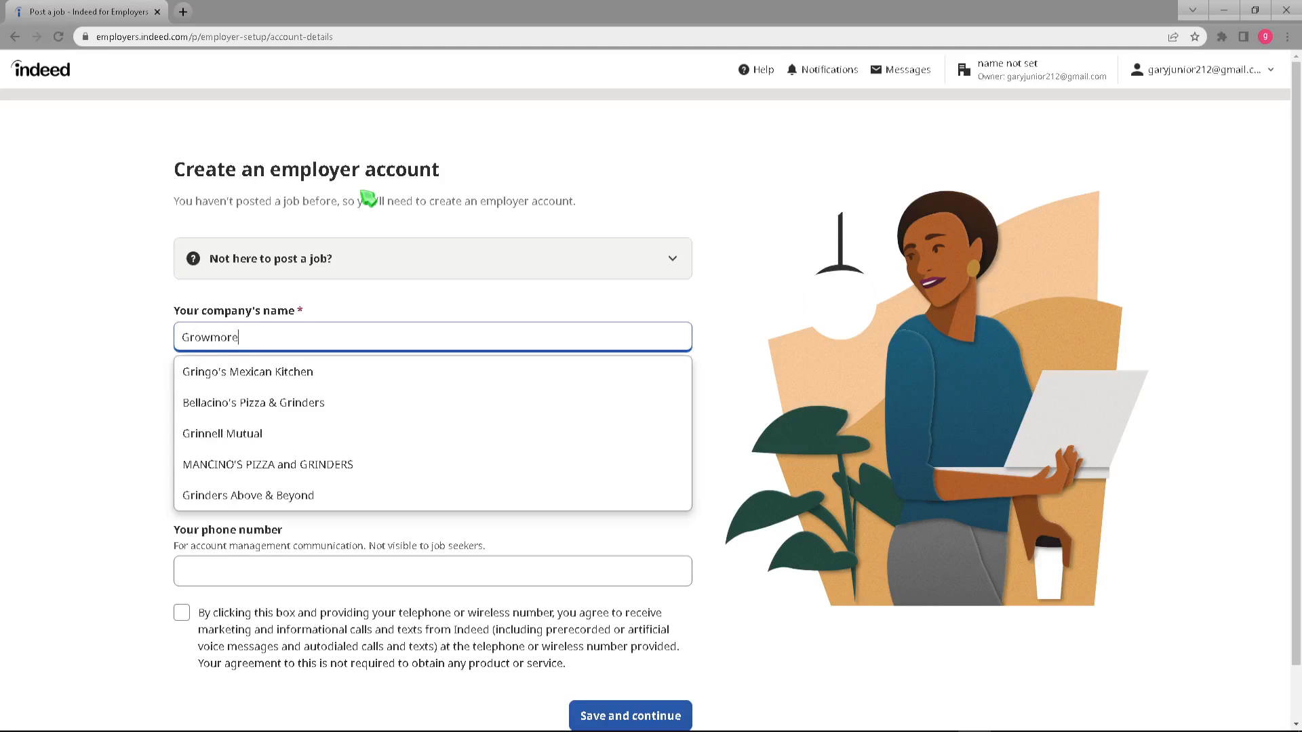
type("tech")
key("Return")
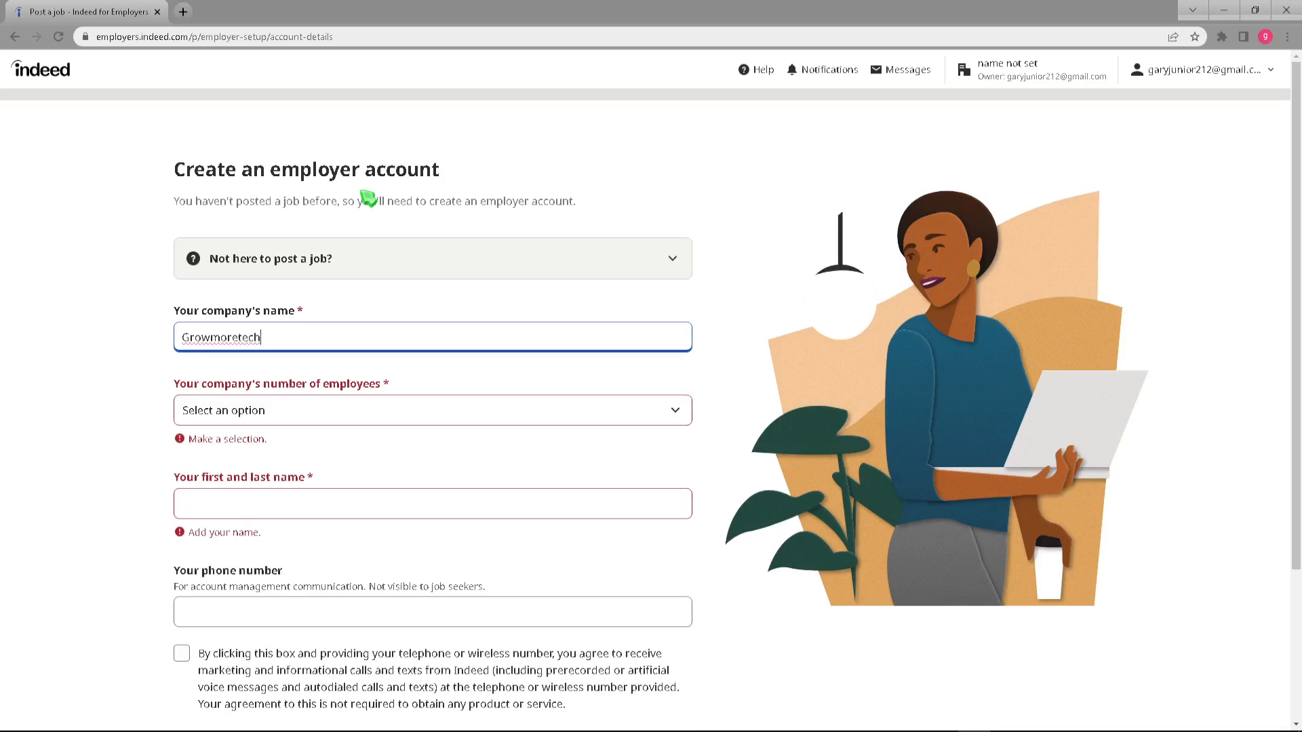
left_click(79, 226)
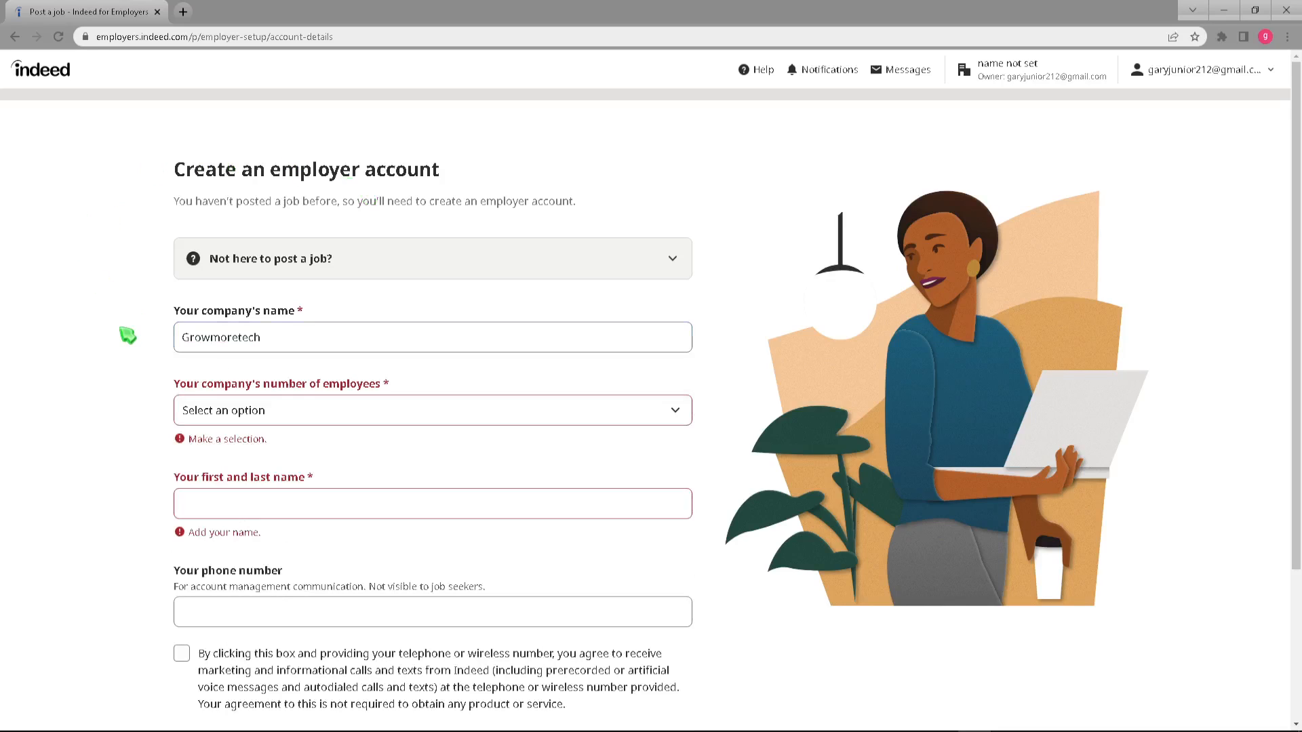
Set the company's number of employees to 1 to 49 and enter the employer's first and last name.
left_click(252, 413)
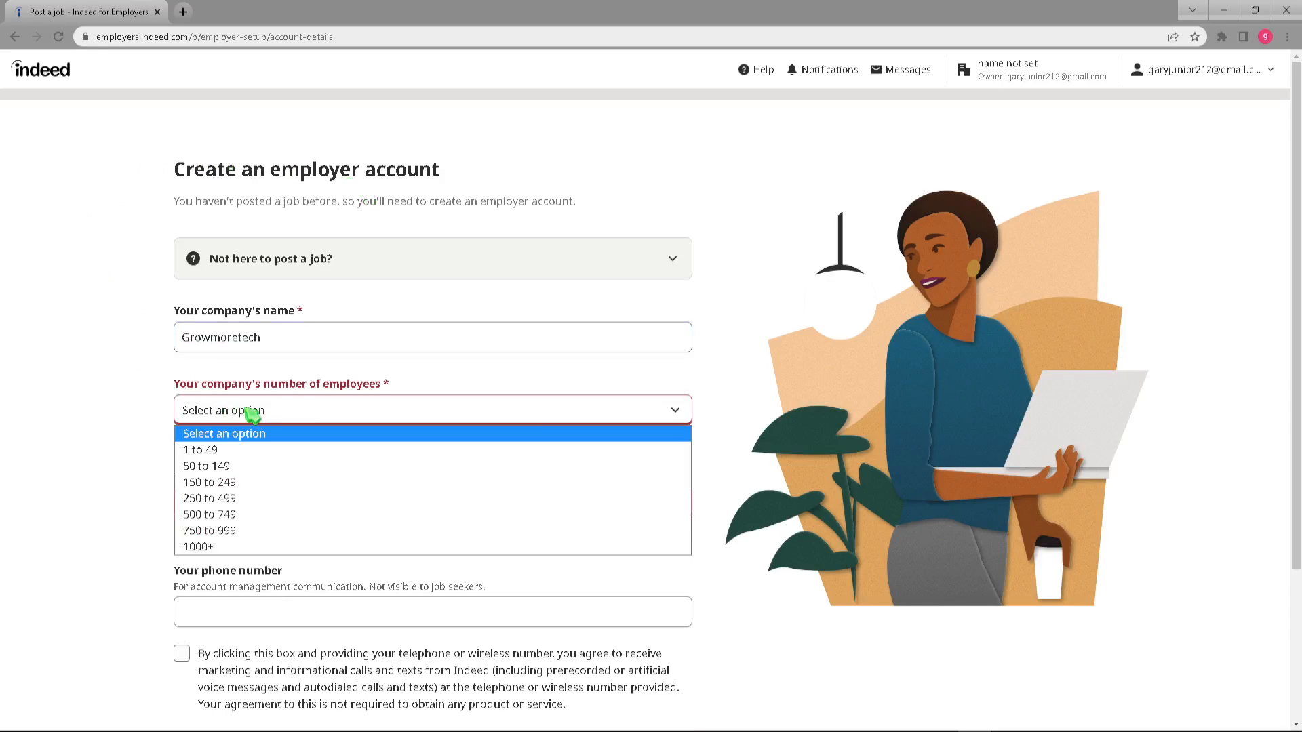
left_click(216, 450)
scroll(230, 455, "down", 1)
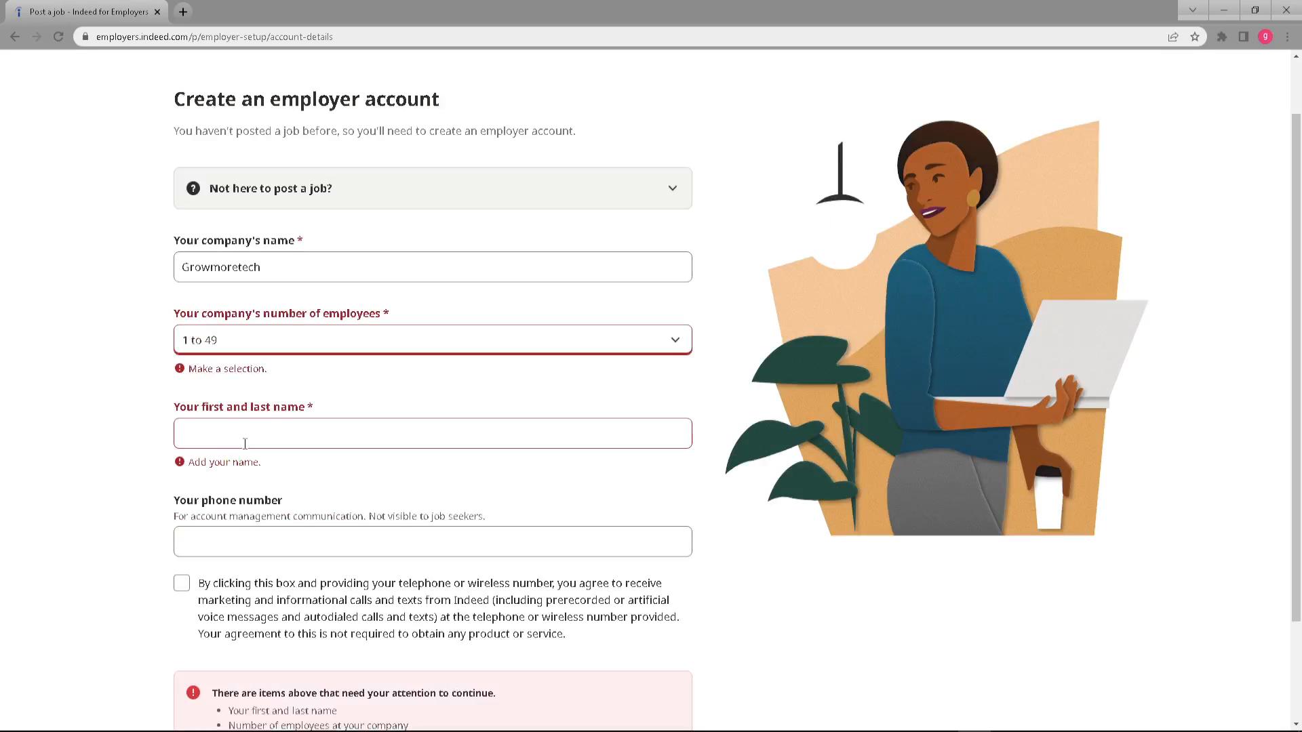
left_click(245, 444)
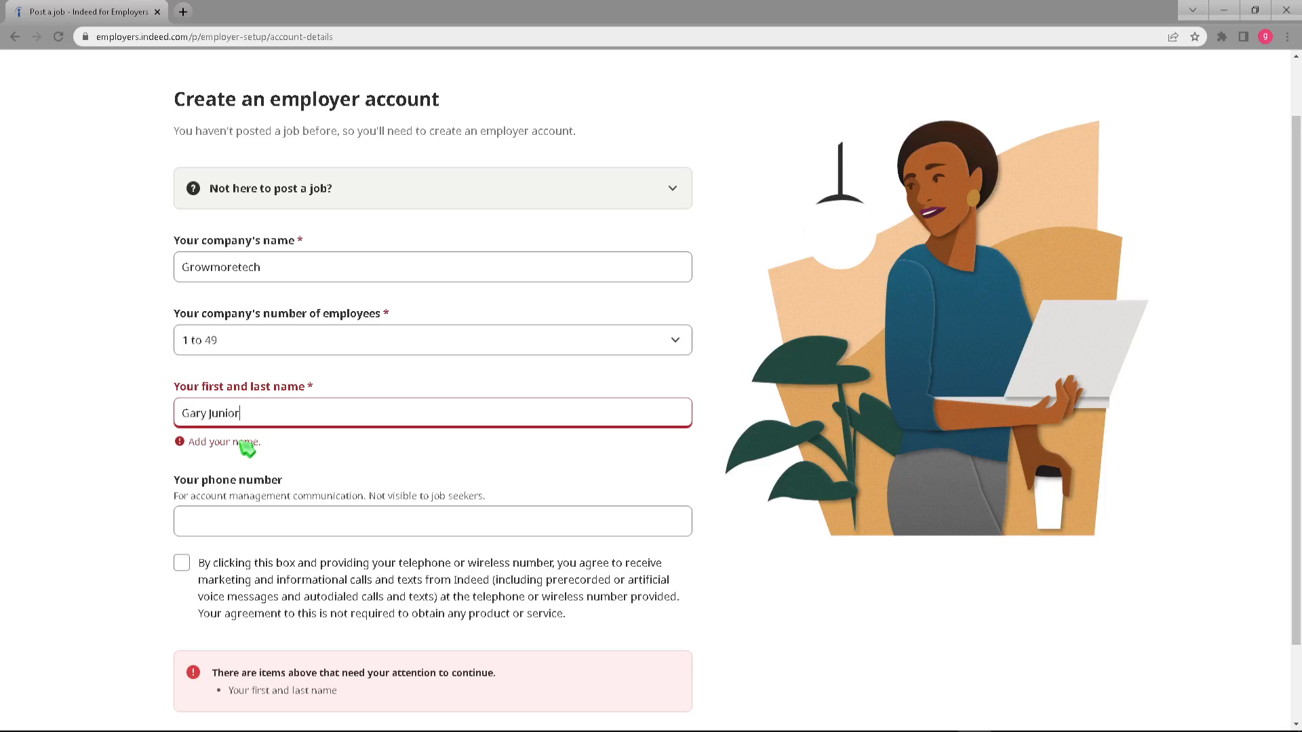
type("Gary Junior")
Agree to receive marketing calls and texts, and save the employer account details without a phone number.
left_click(314, 512)
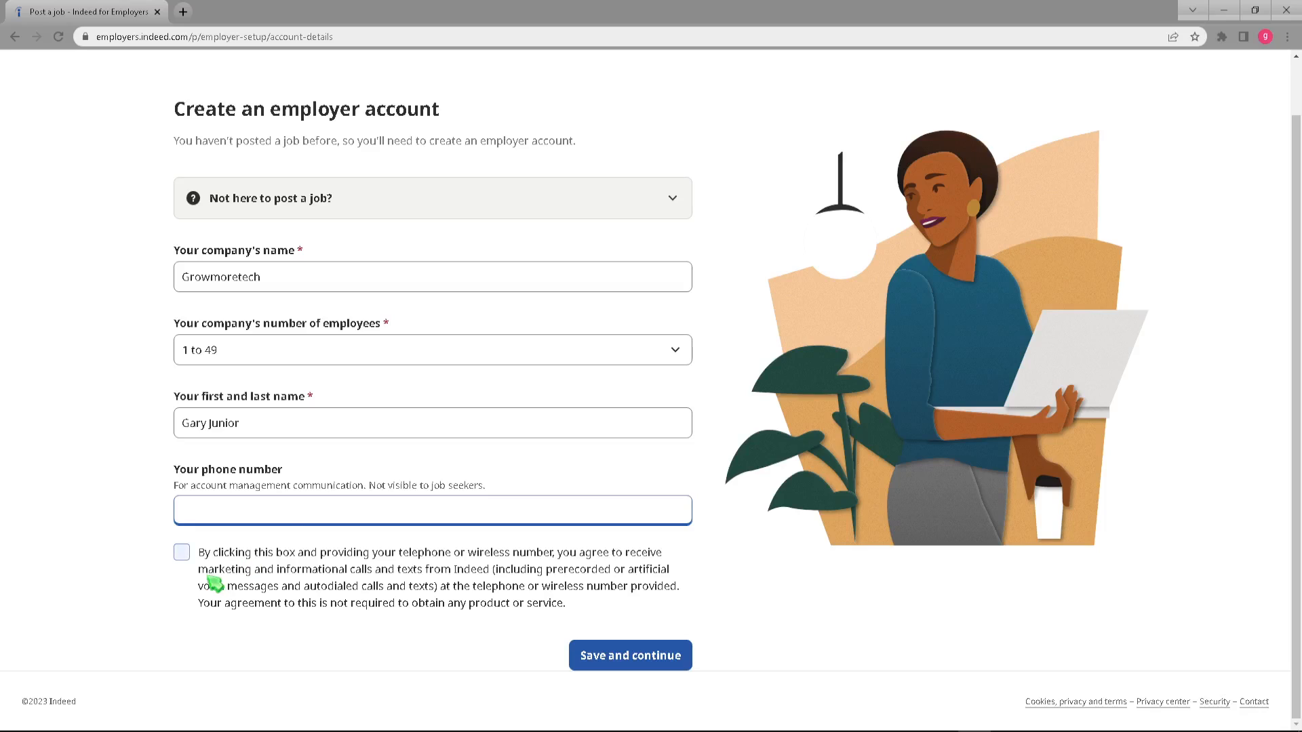
left_click(182, 553)
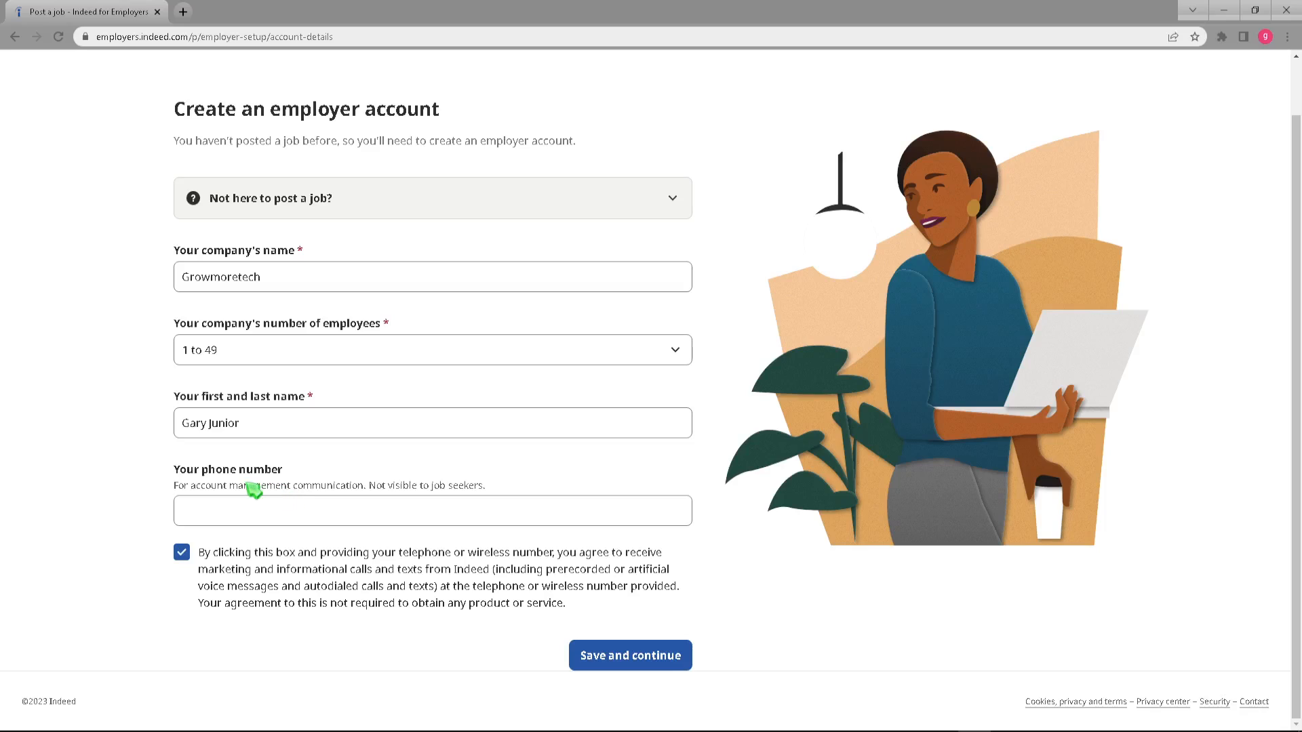
left_click_drag(245, 483, 289, 478)
left_click(282, 478)
left_click(613, 657)
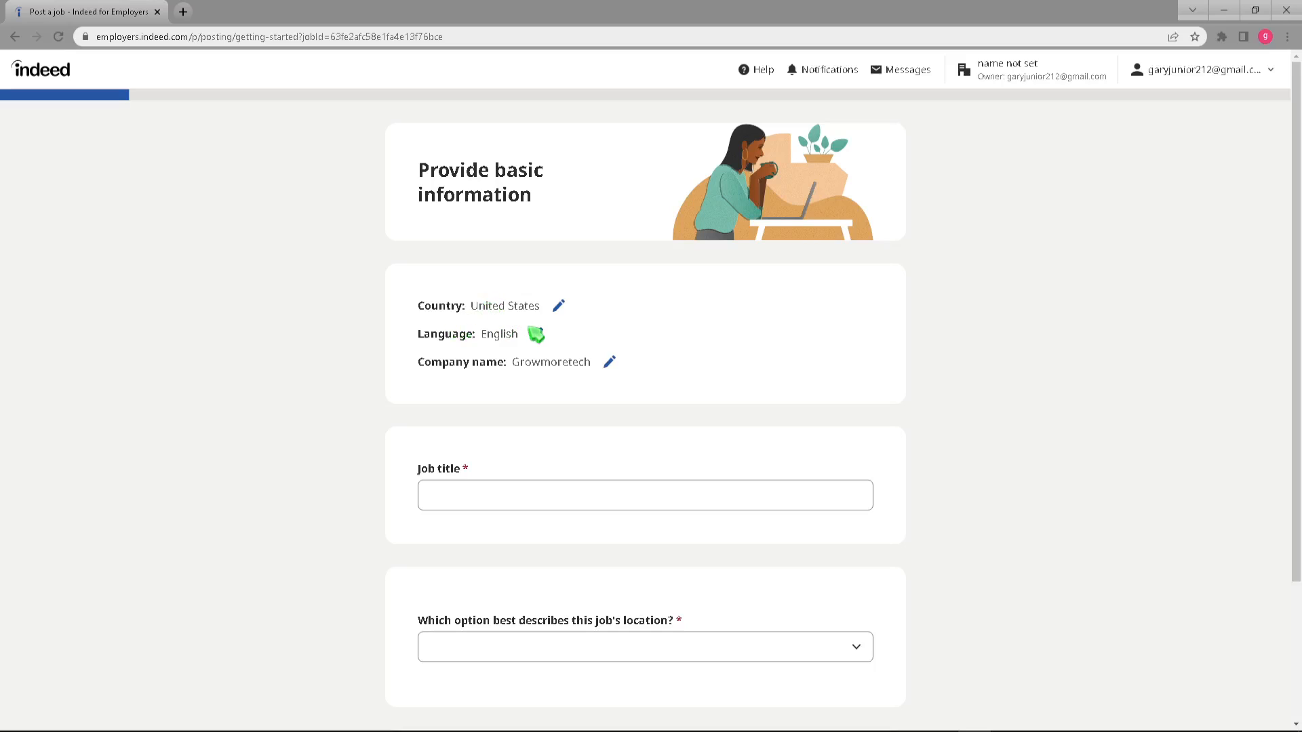
Enter "Looking for video producers" as the job title.
left_click(569, 488)
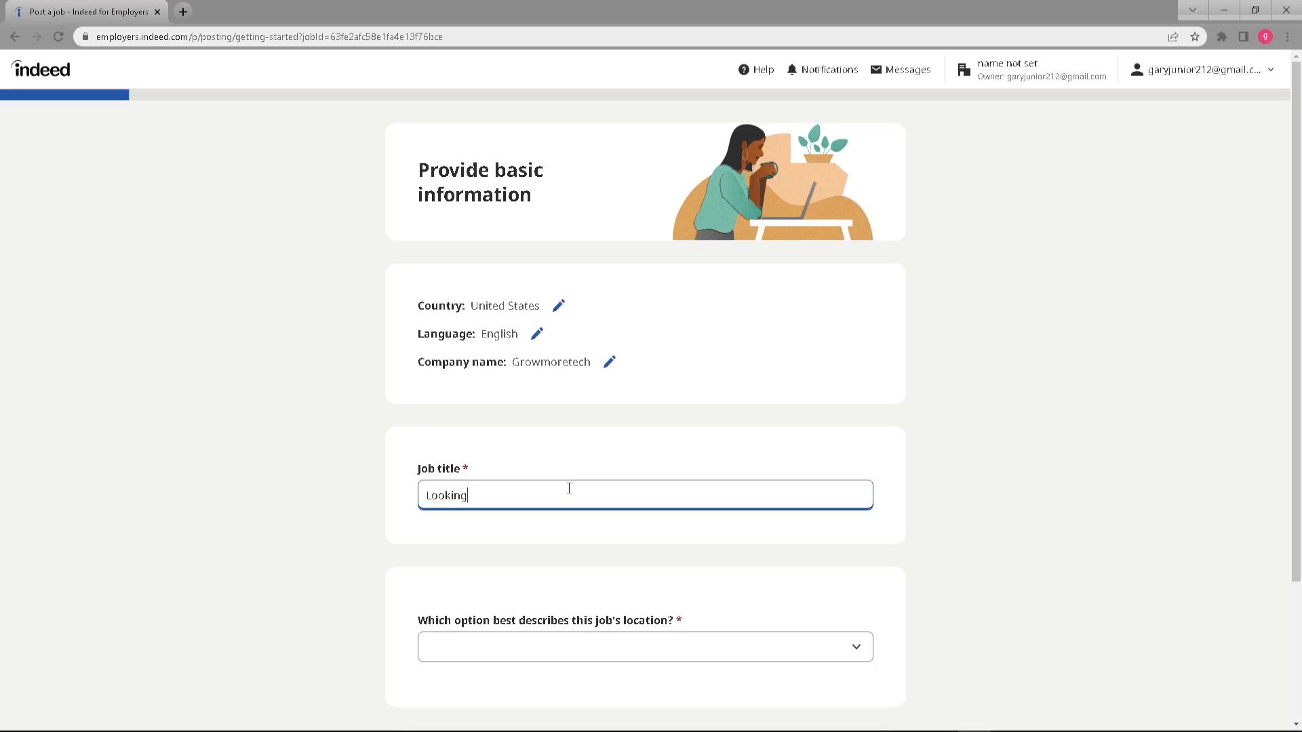
type("Looking for vid")
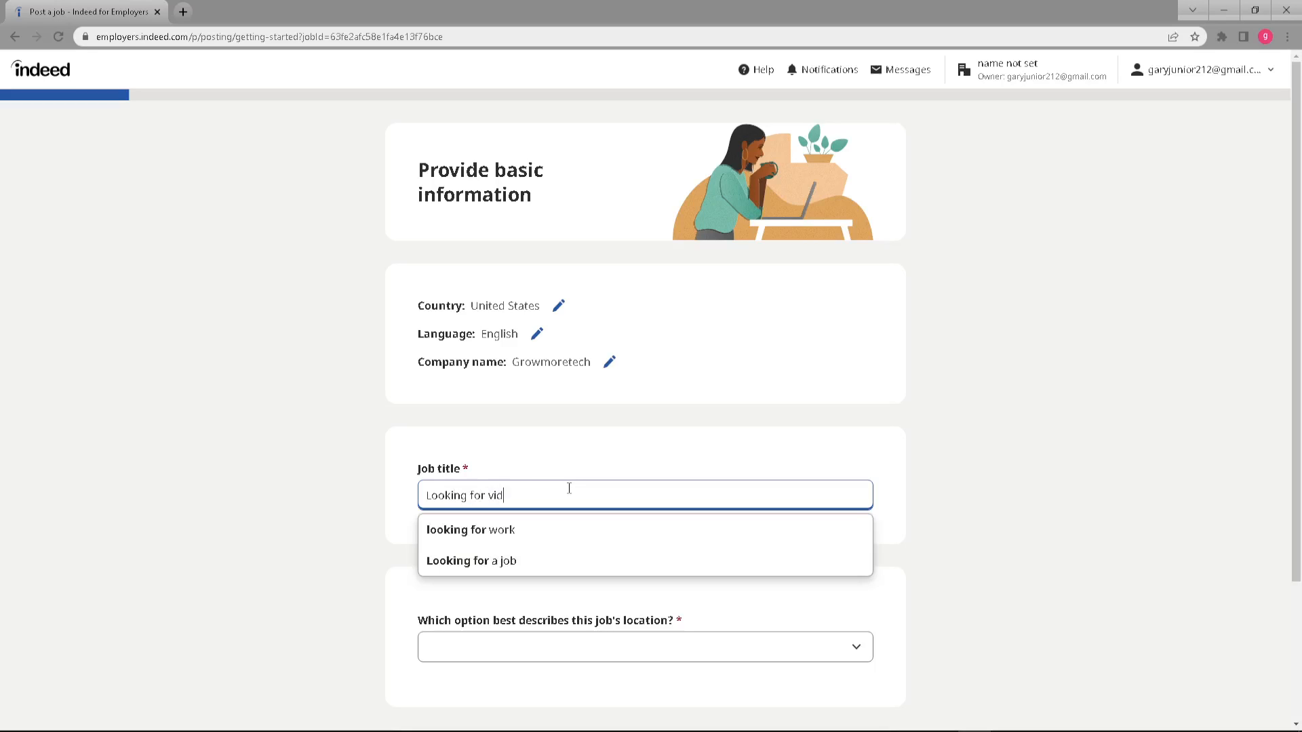
type("eo producers")
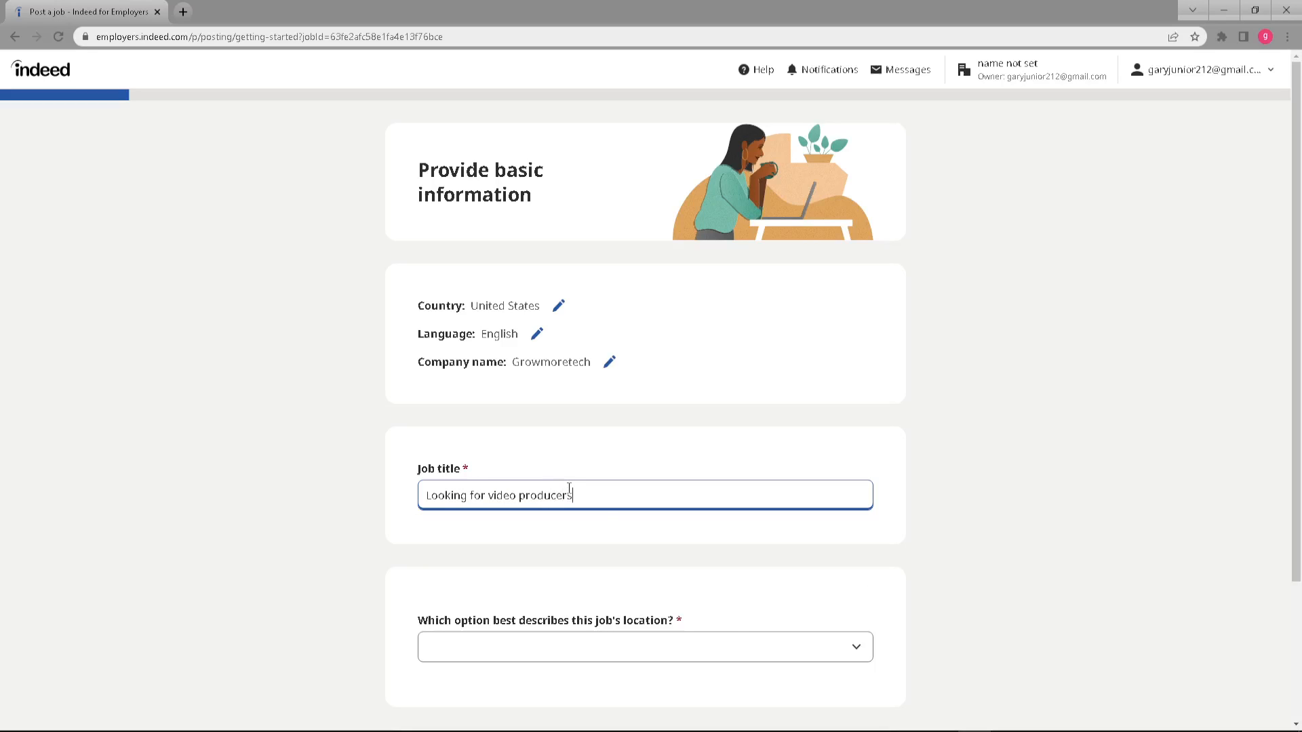
left_click(720, 586)
Set the job's location option to Hybrid remote.
scroll(600, 578, "down", 1)
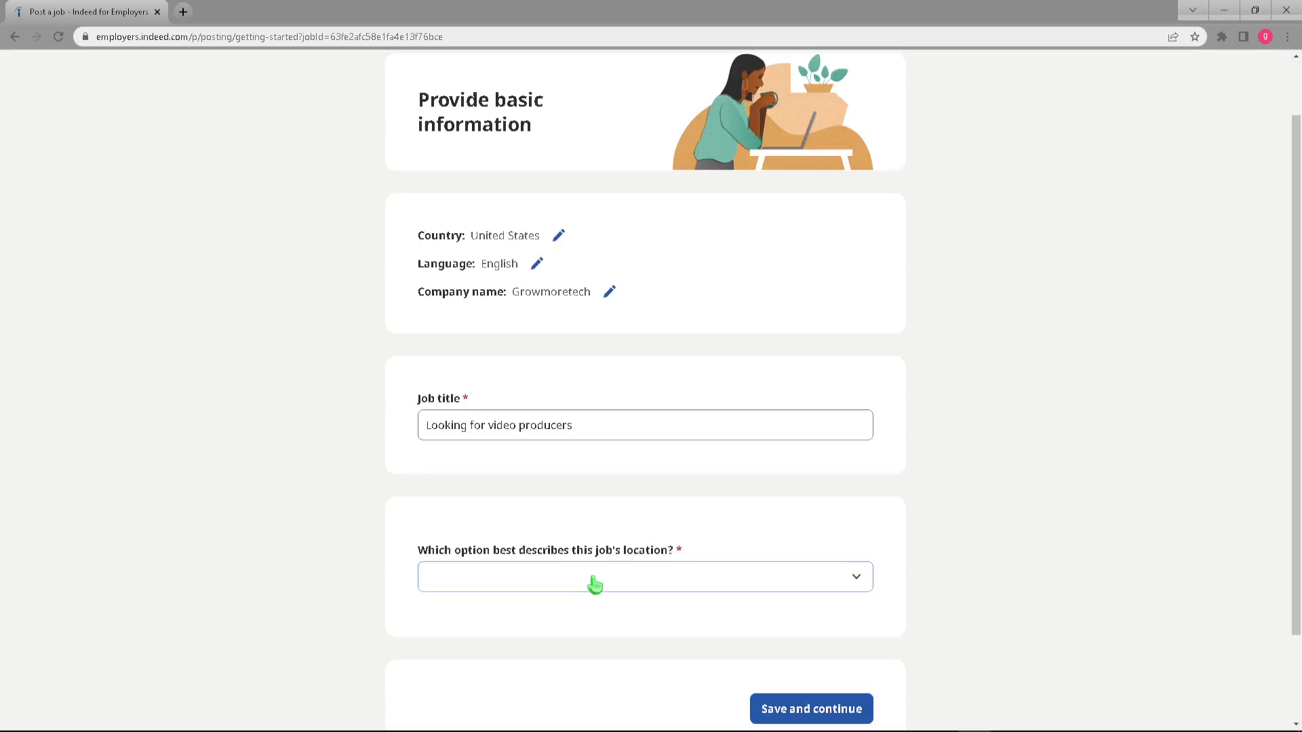
left_click(587, 577)
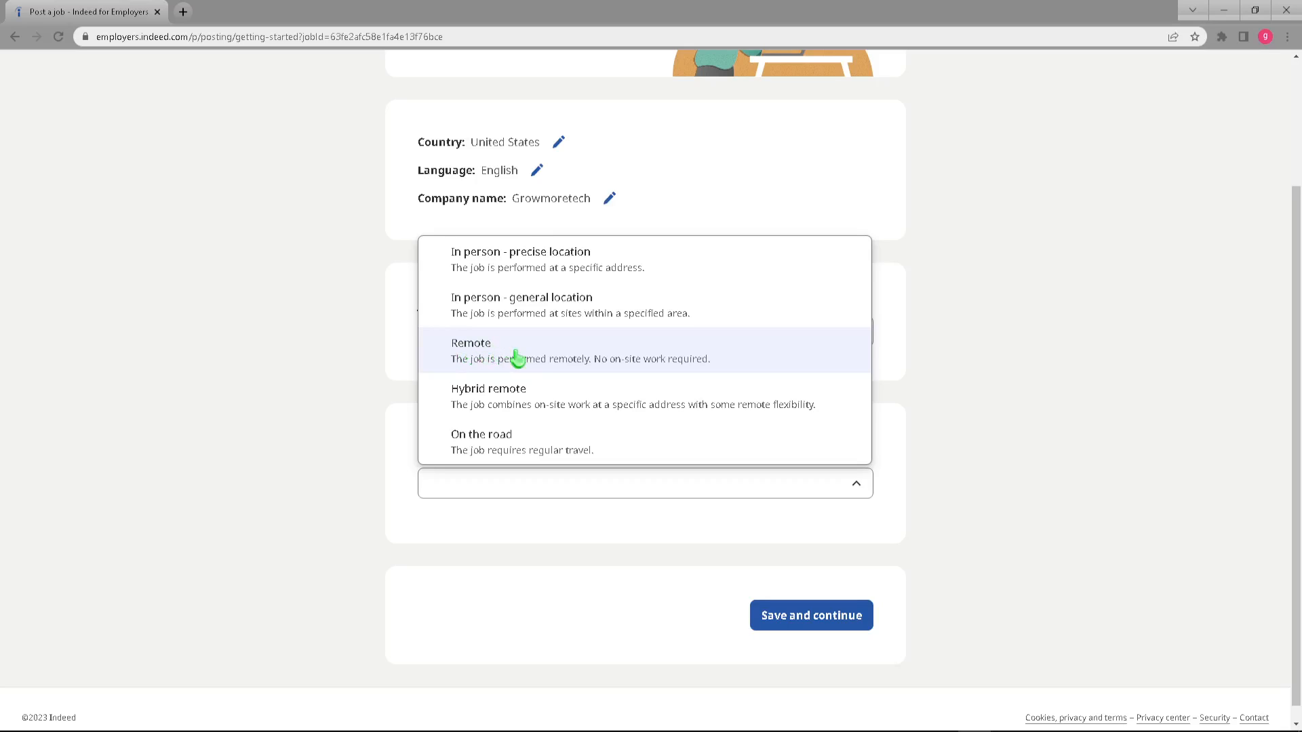
left_click(552, 392)
scroll(456, 488, "down", 1)
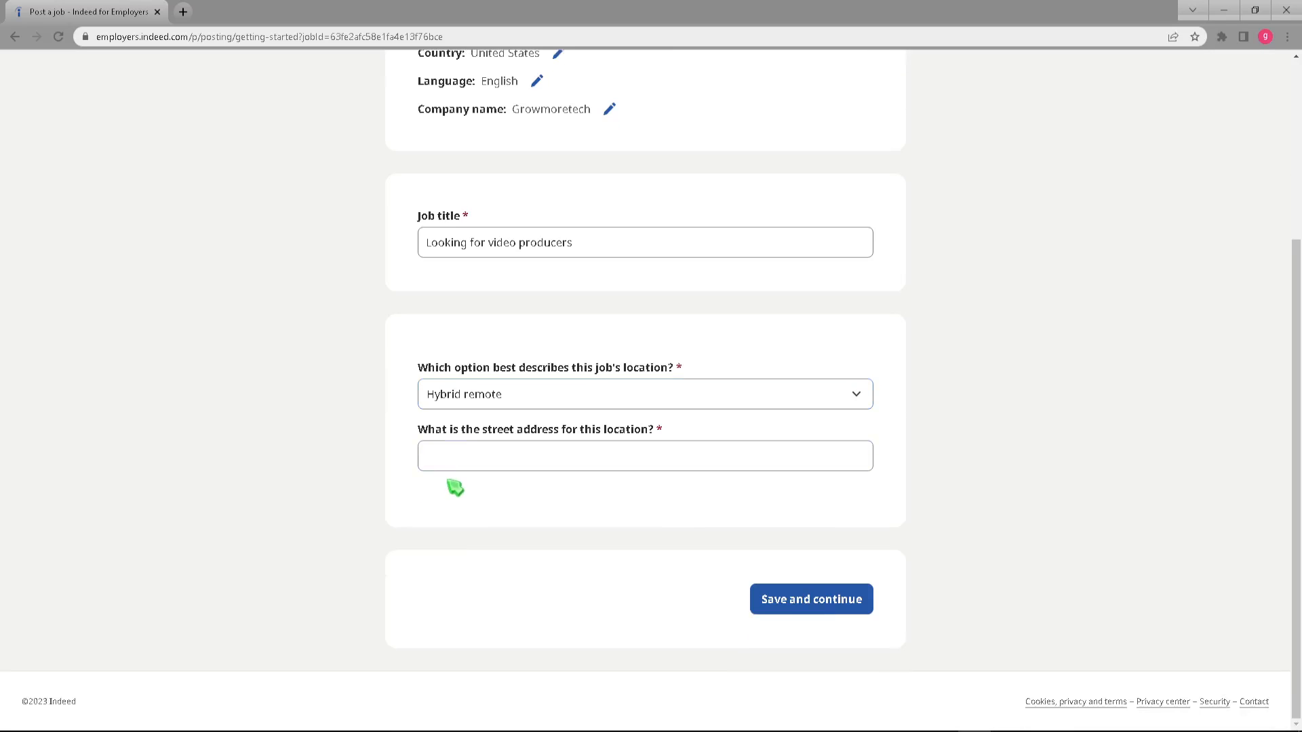
left_click(459, 463)
Set the job's location option to Remote and save the basic information.
left_click(485, 400)
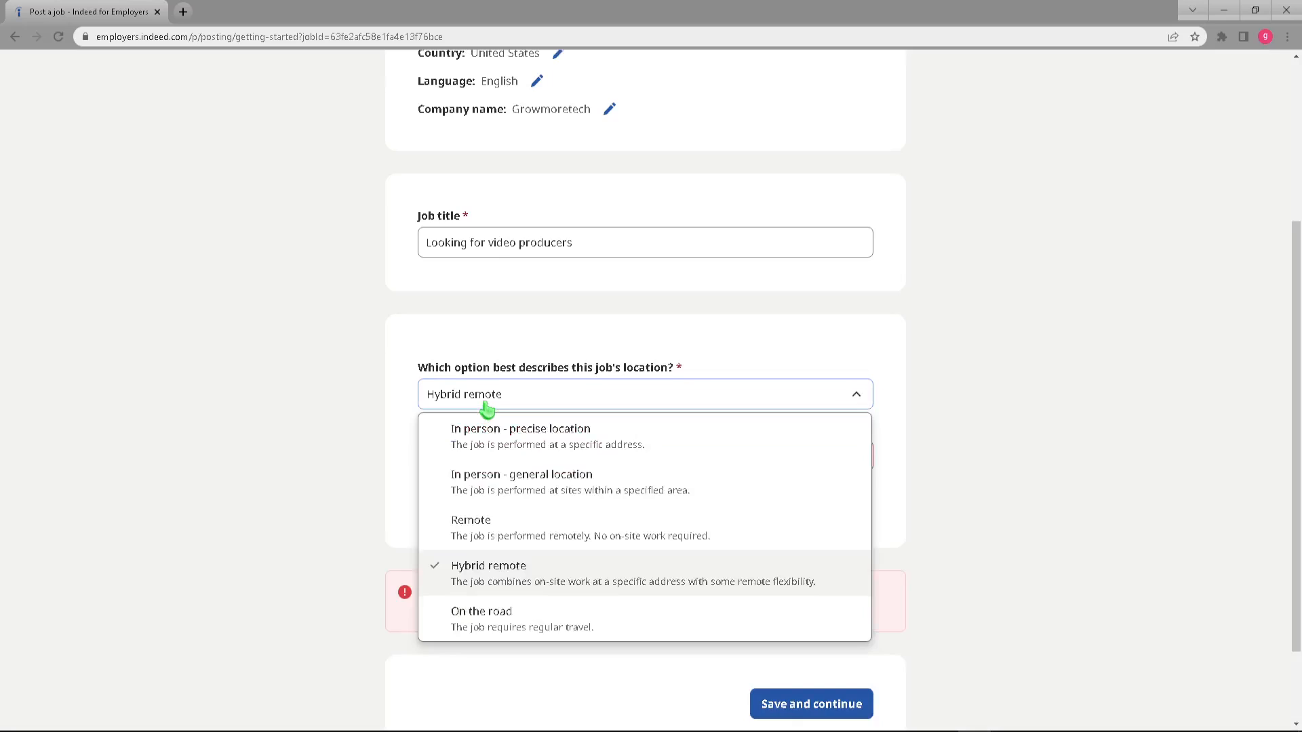
left_click(533, 544)
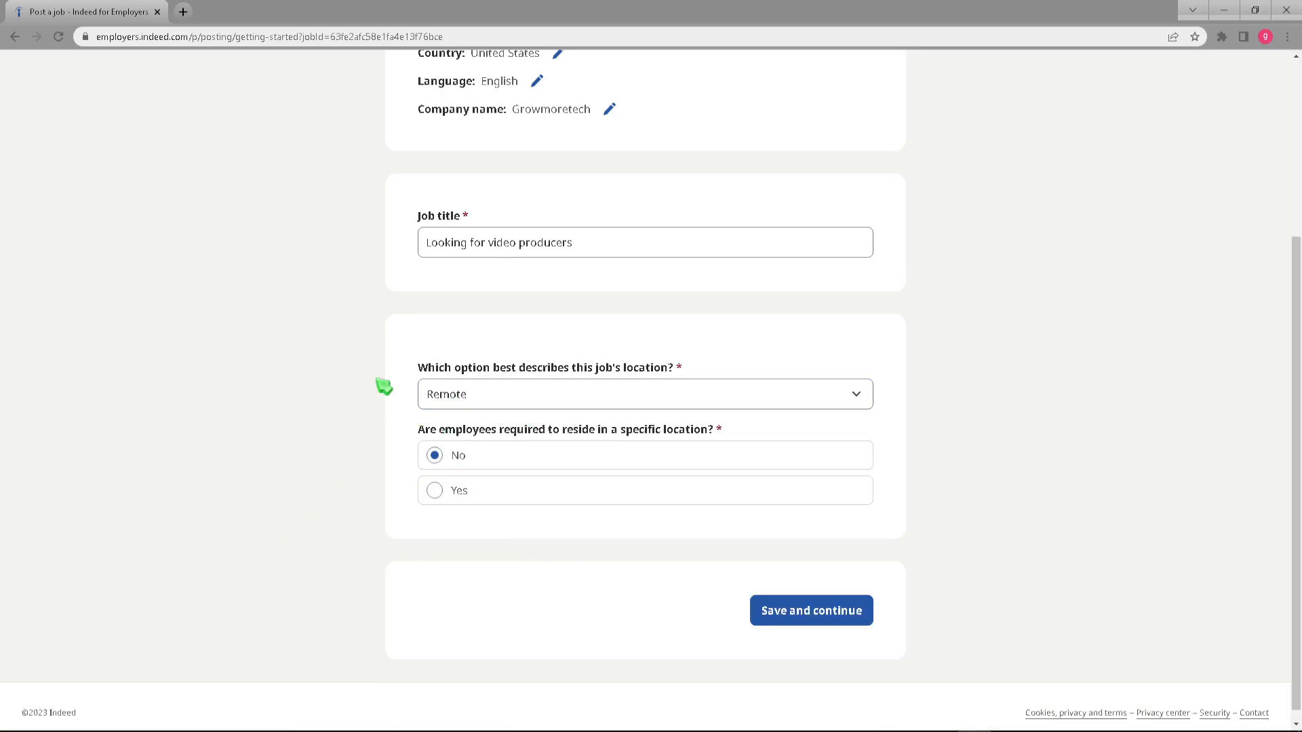
left_click_drag(602, 426, 667, 427)
left_click(541, 432)
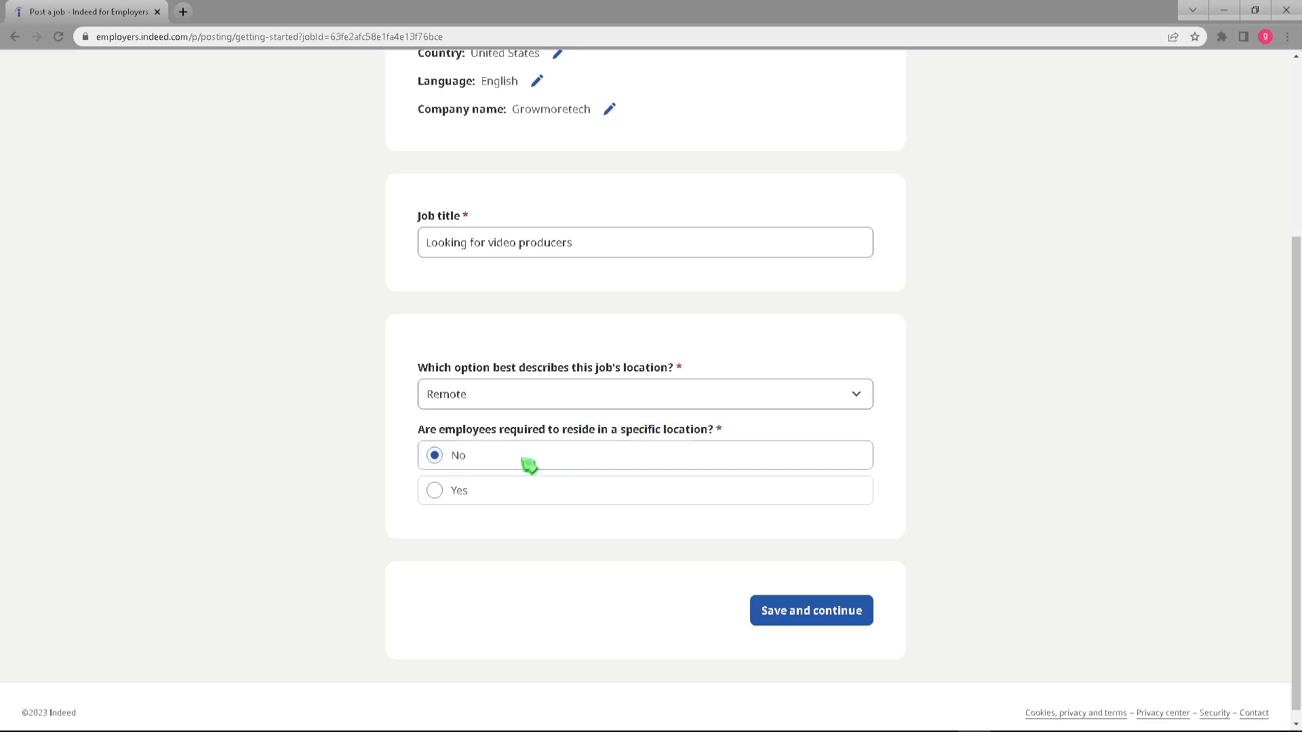
left_click(811, 611)
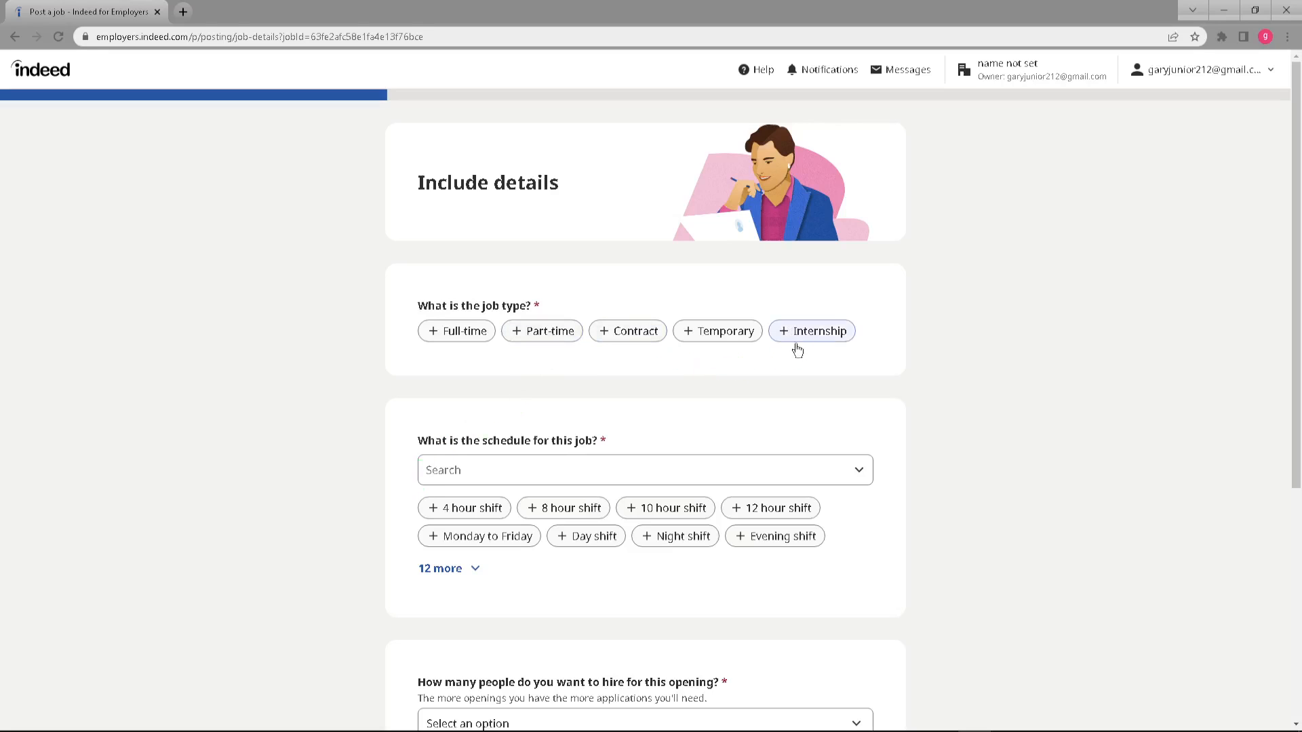
Select Full-time, Part-time and Contract as the job types.
left_click(475, 339)
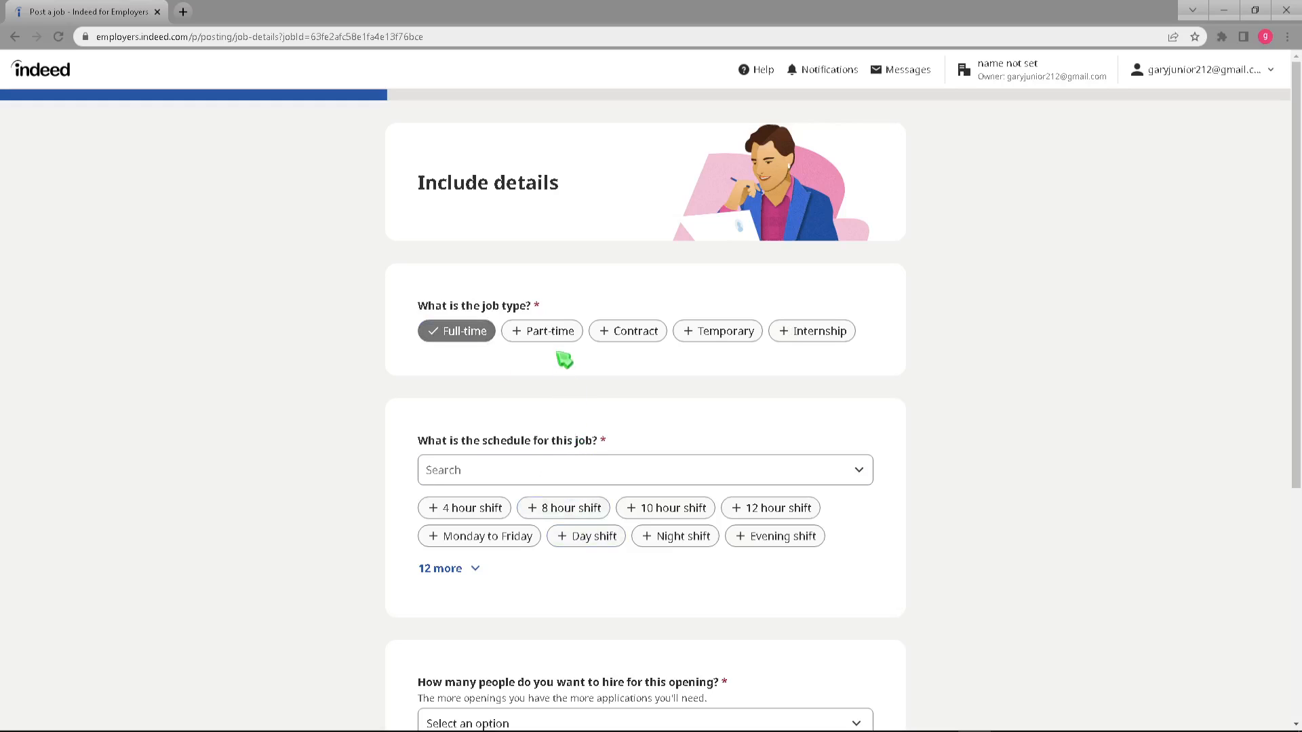
left_click(546, 331)
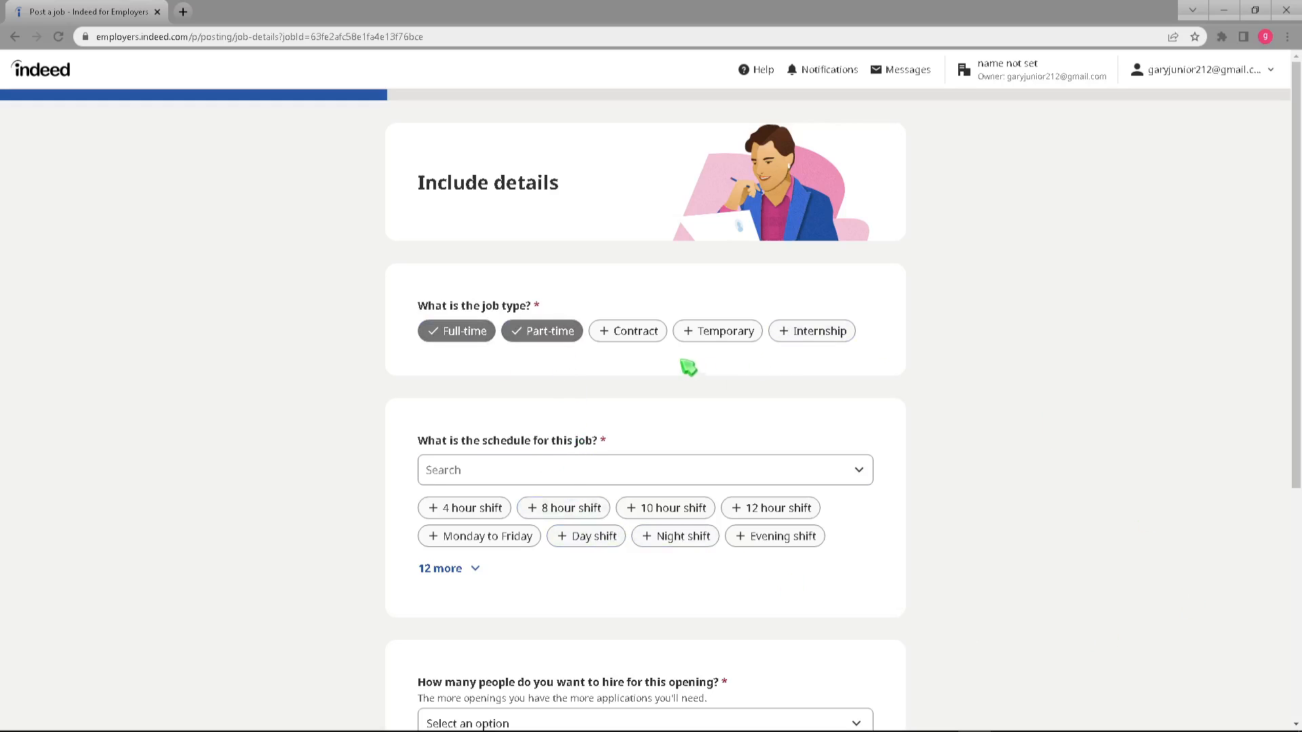
left_click(630, 332)
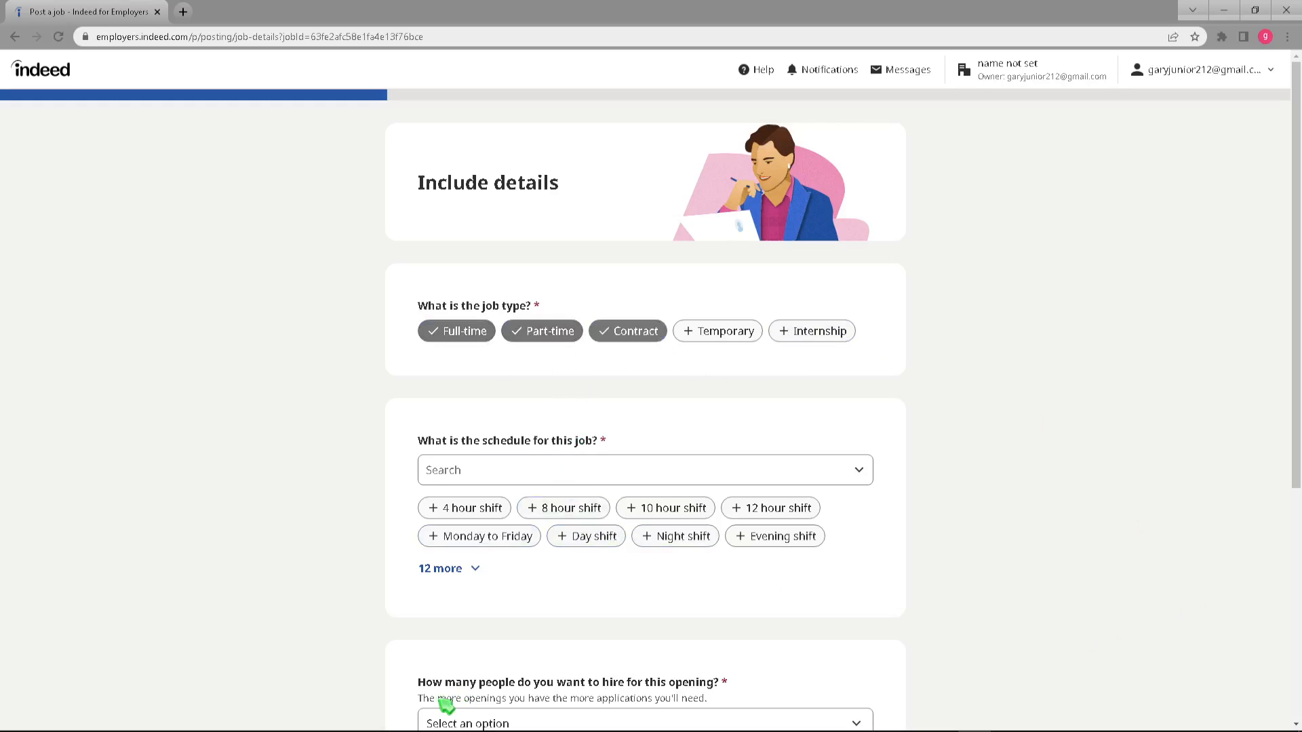
Show all schedule options and make "Choose your own hours" the only selected schedule for the job.
left_click(544, 466)
left_click(361, 428)
left_click(480, 519)
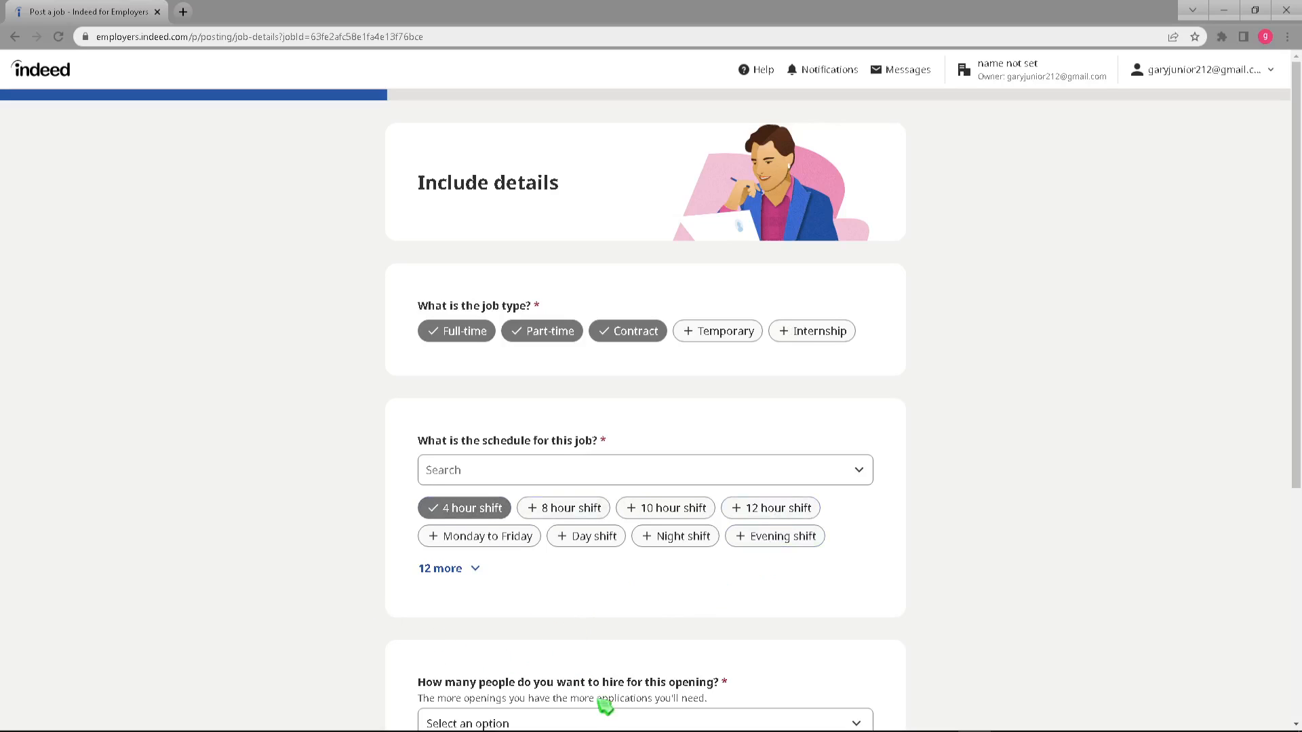
left_click(465, 572)
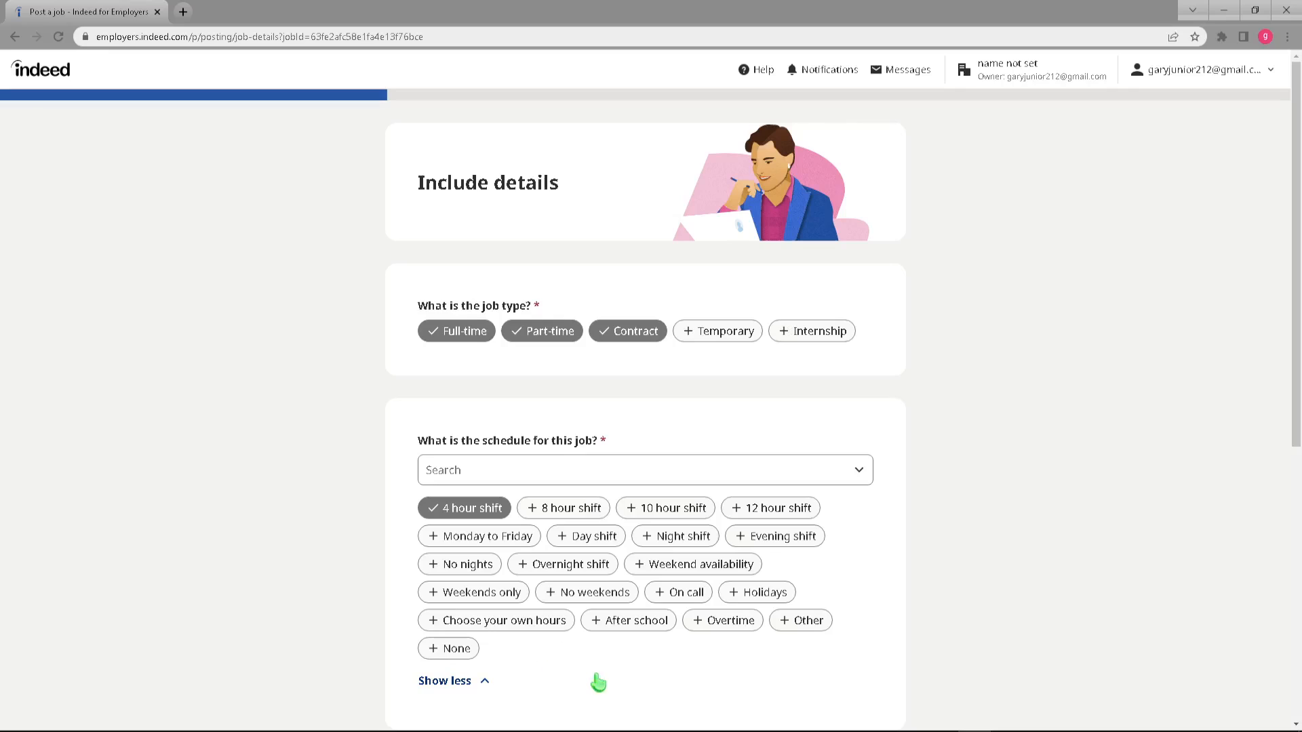
left_click(465, 508)
left_click(480, 624)
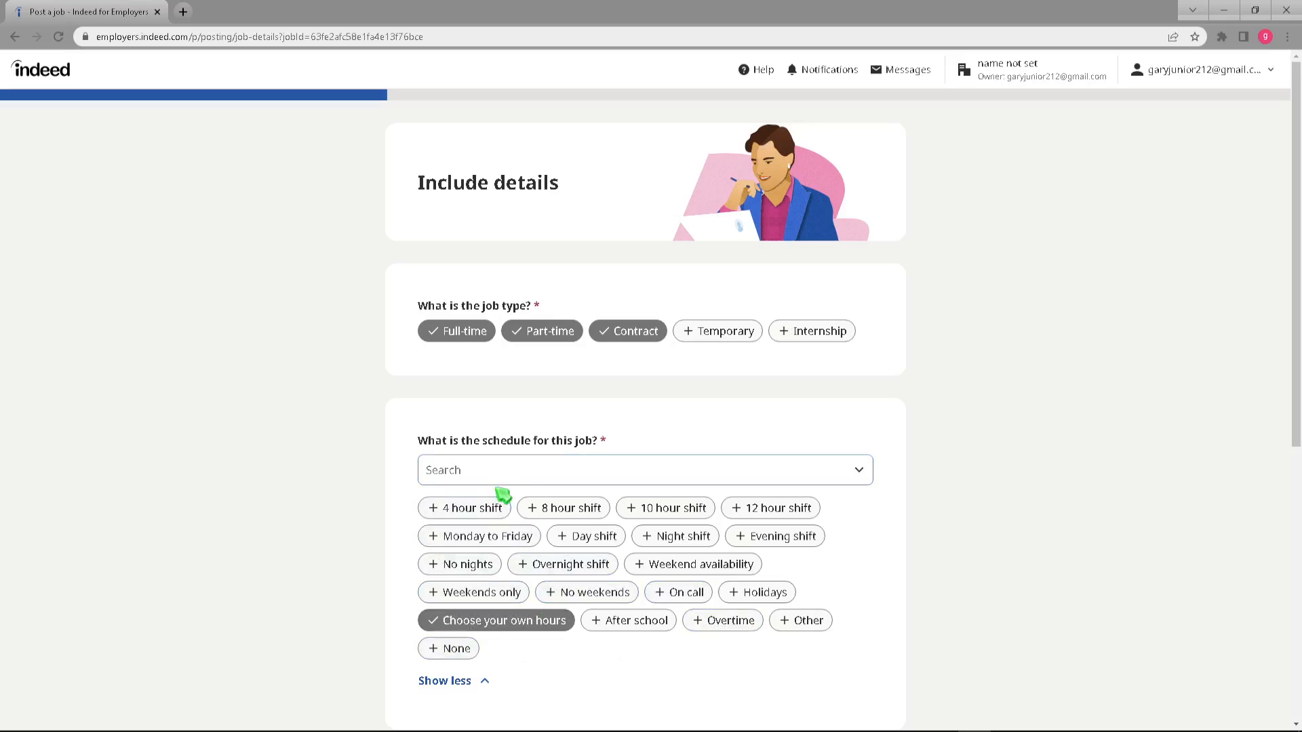
Search the schedule options for 4 and add "4 hour shift" to the job's schedule.
left_click(478, 469)
type("1 h")
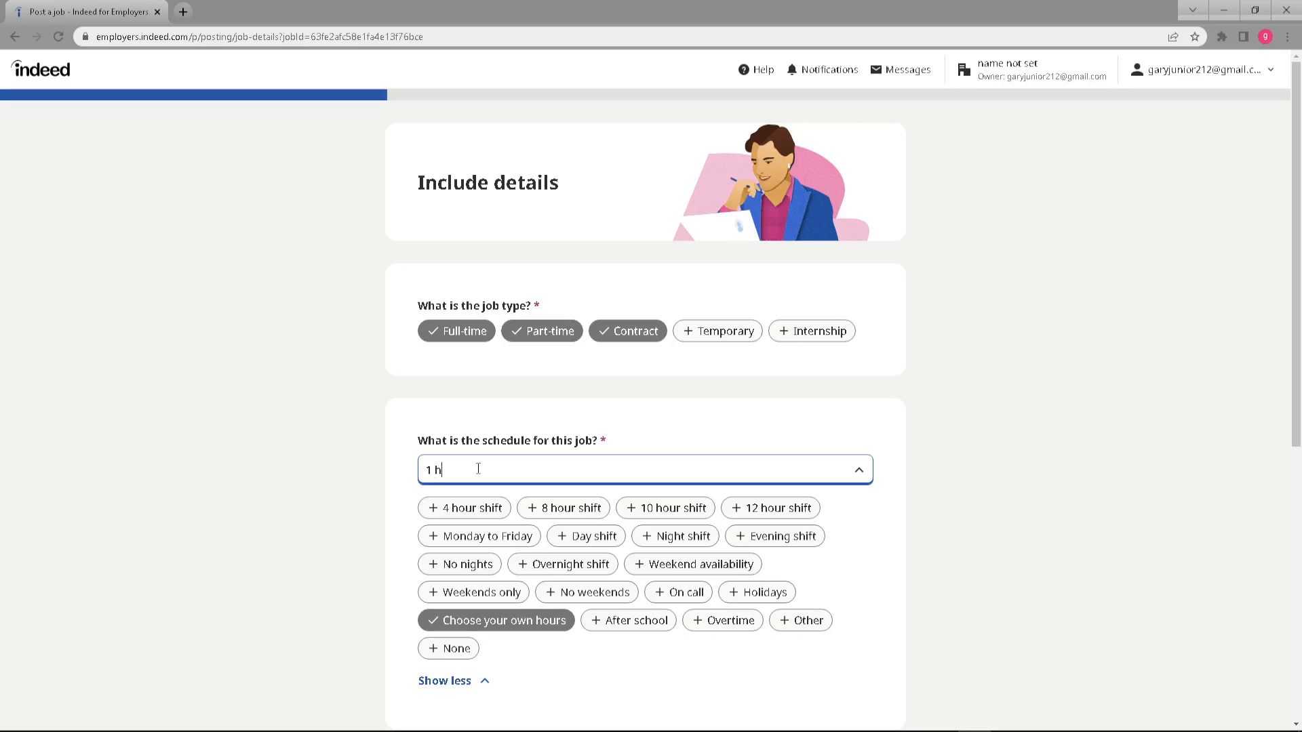
key("BackSpace")
key("BackSpace")
key("BackSpace")
type("2")
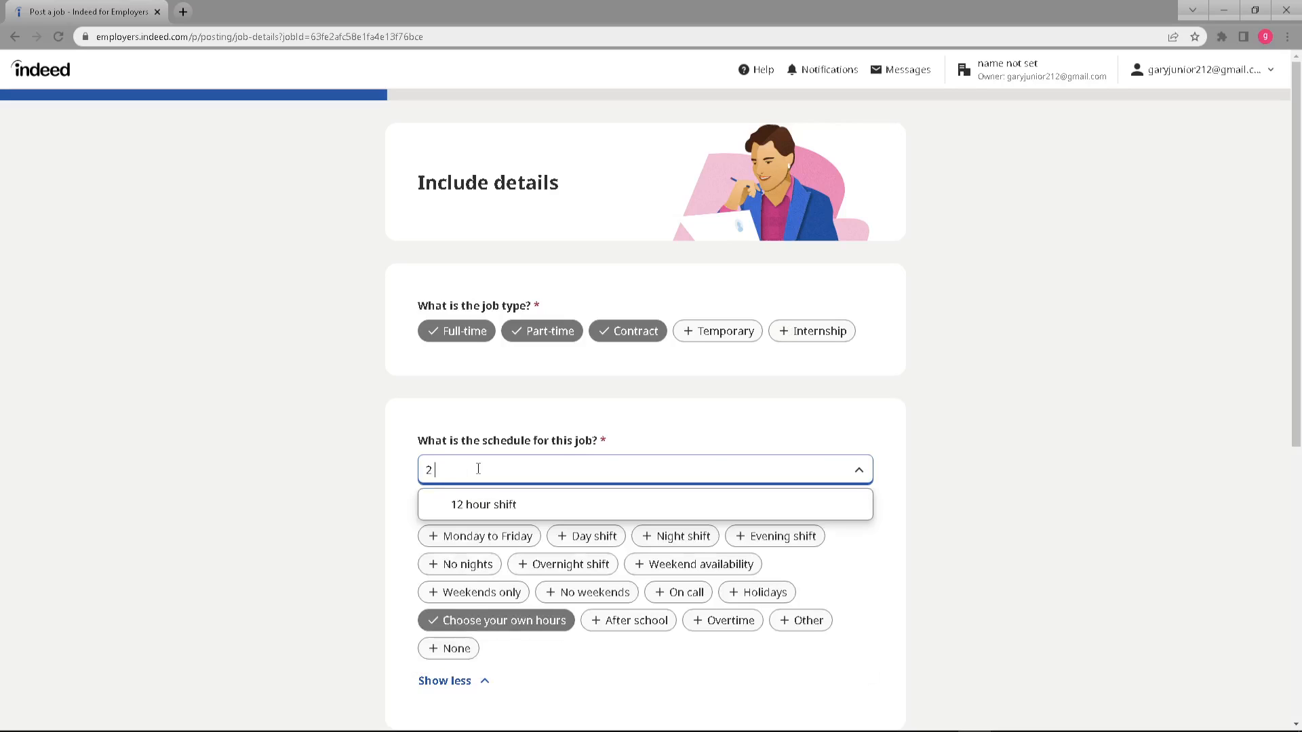
key("BackSpace")
type("4")
left_click(383, 578)
left_click(465, 508)
Set the number of people to hire to 5 and mark the role as an ongoing need.
scroll(409, 596, "down", 2)
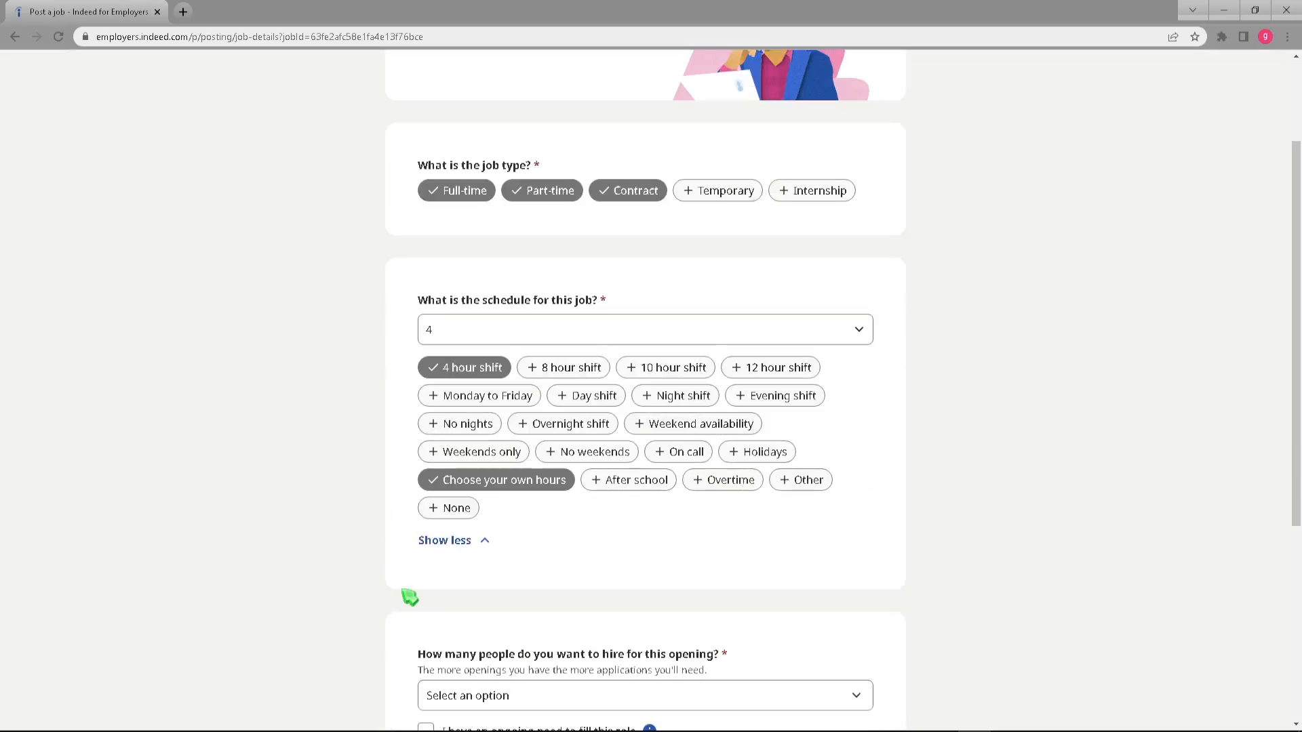
scroll(410, 596, "down", 3)
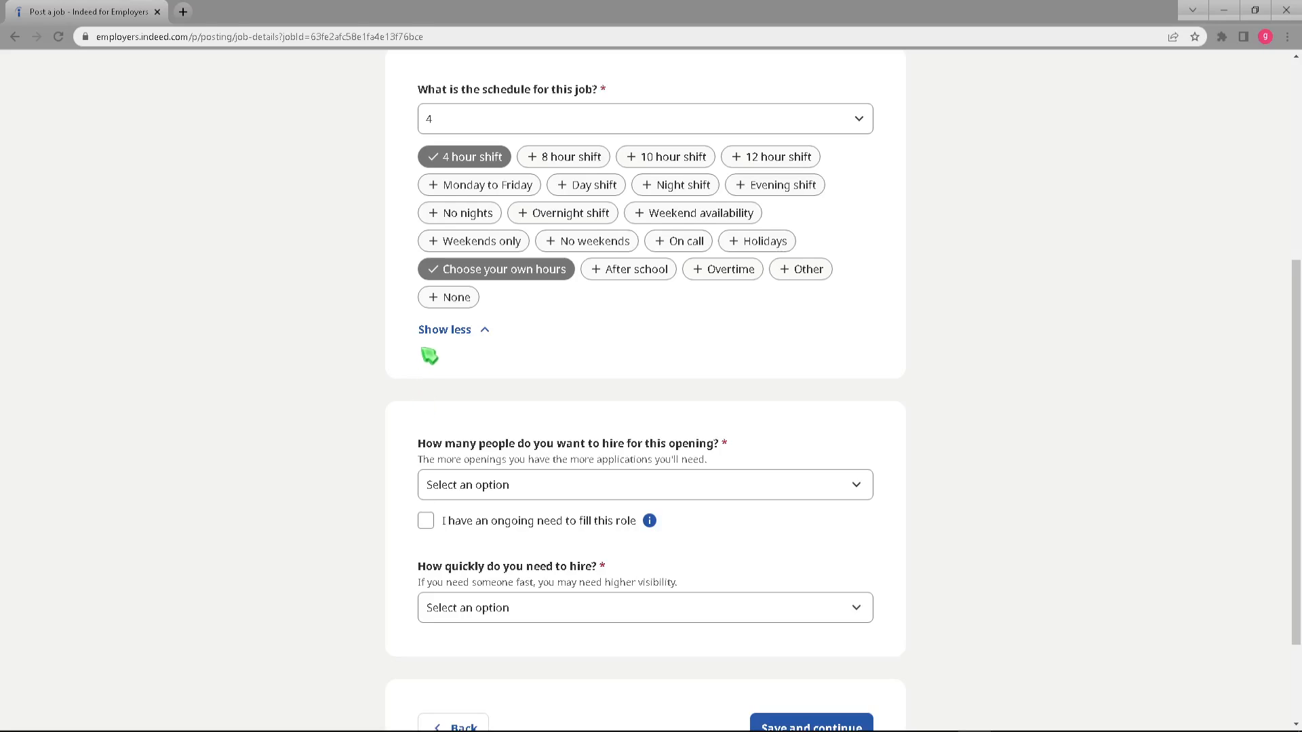
left_click(480, 485)
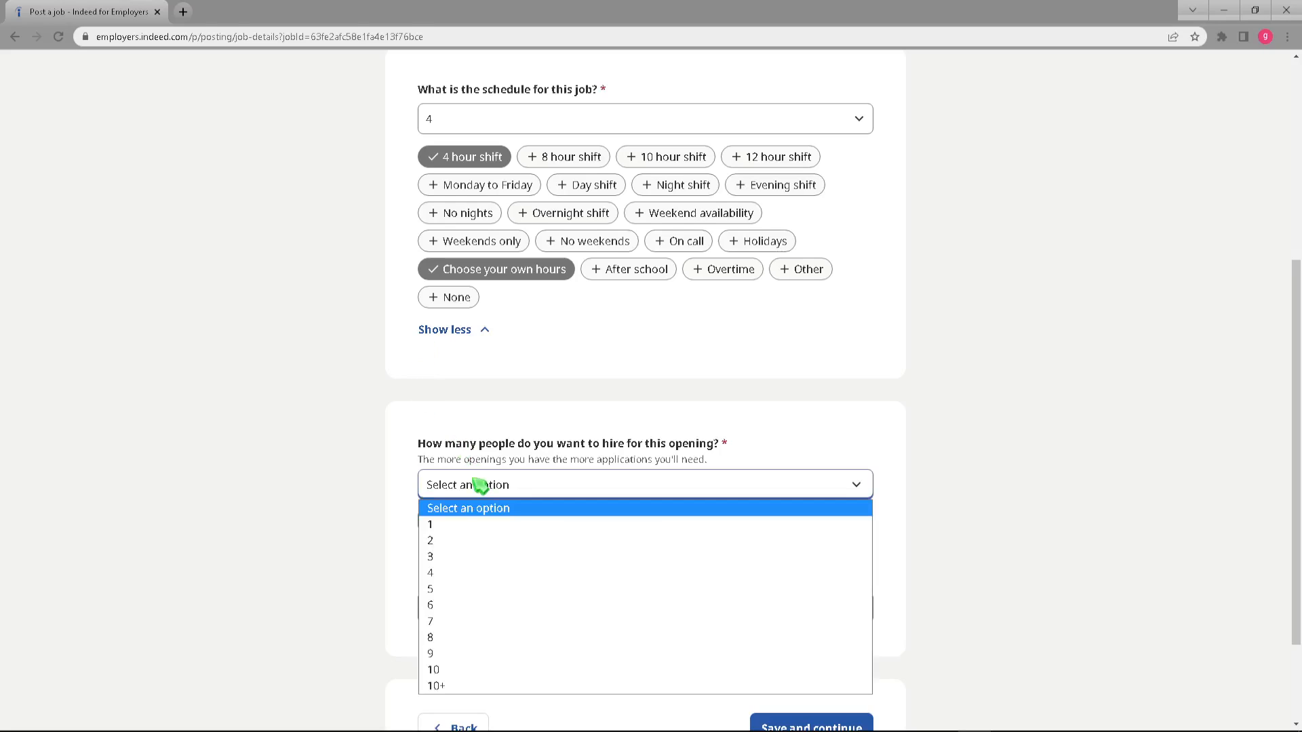
left_click(442, 589)
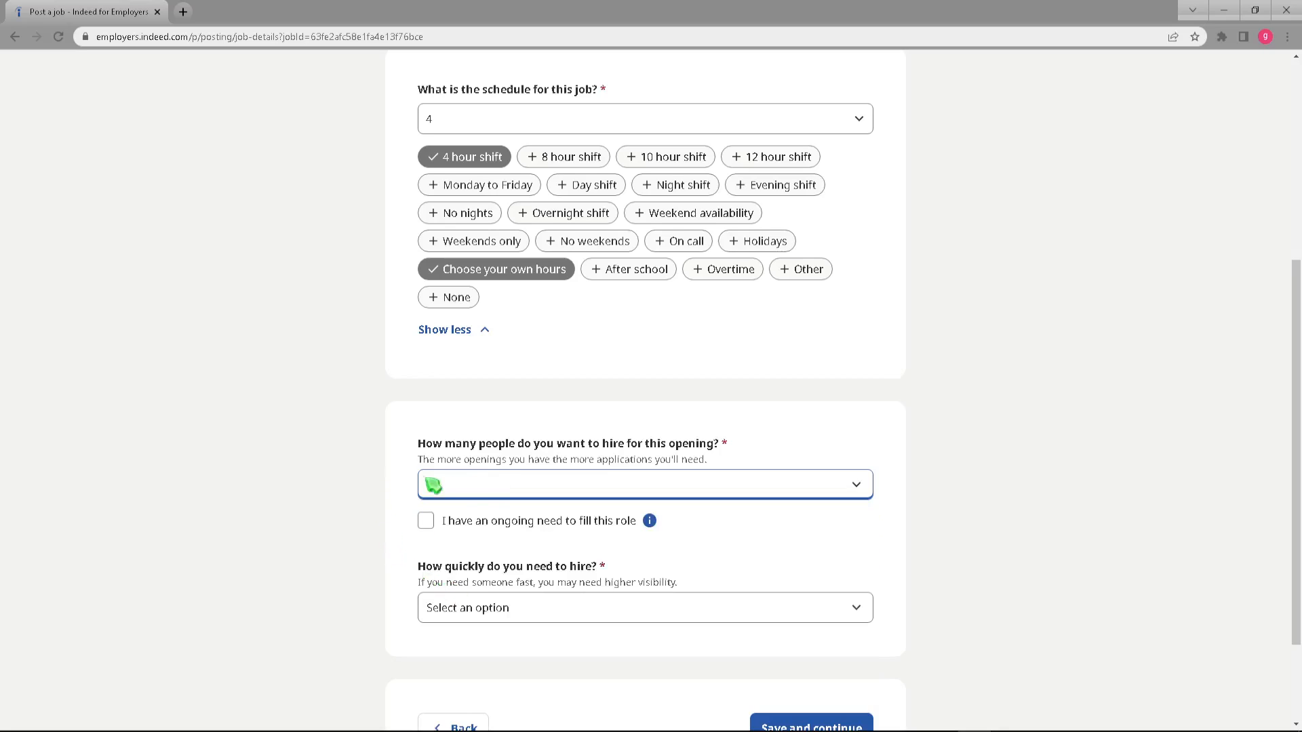
left_click(565, 522)
left_click(430, 526)
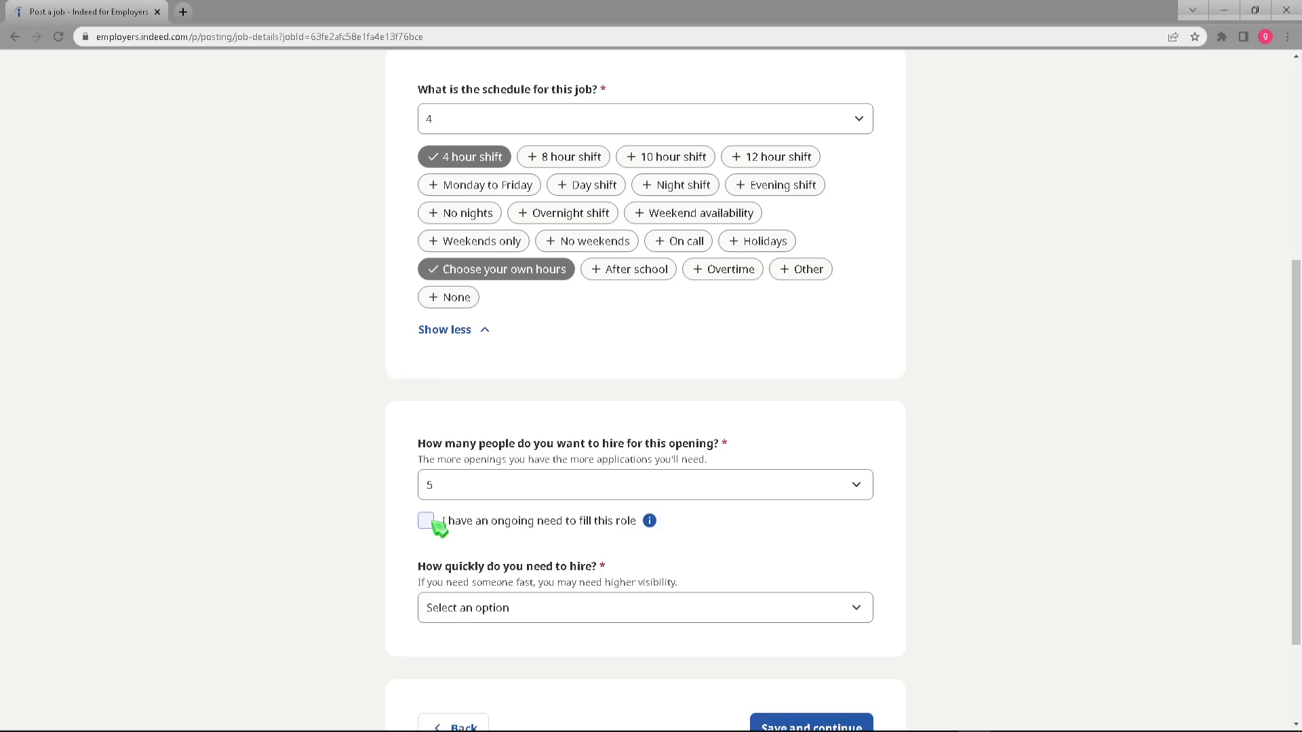
Set the hiring timeline to "3 to 7 days" and save the job details.
scroll(379, 532, "down", 2)
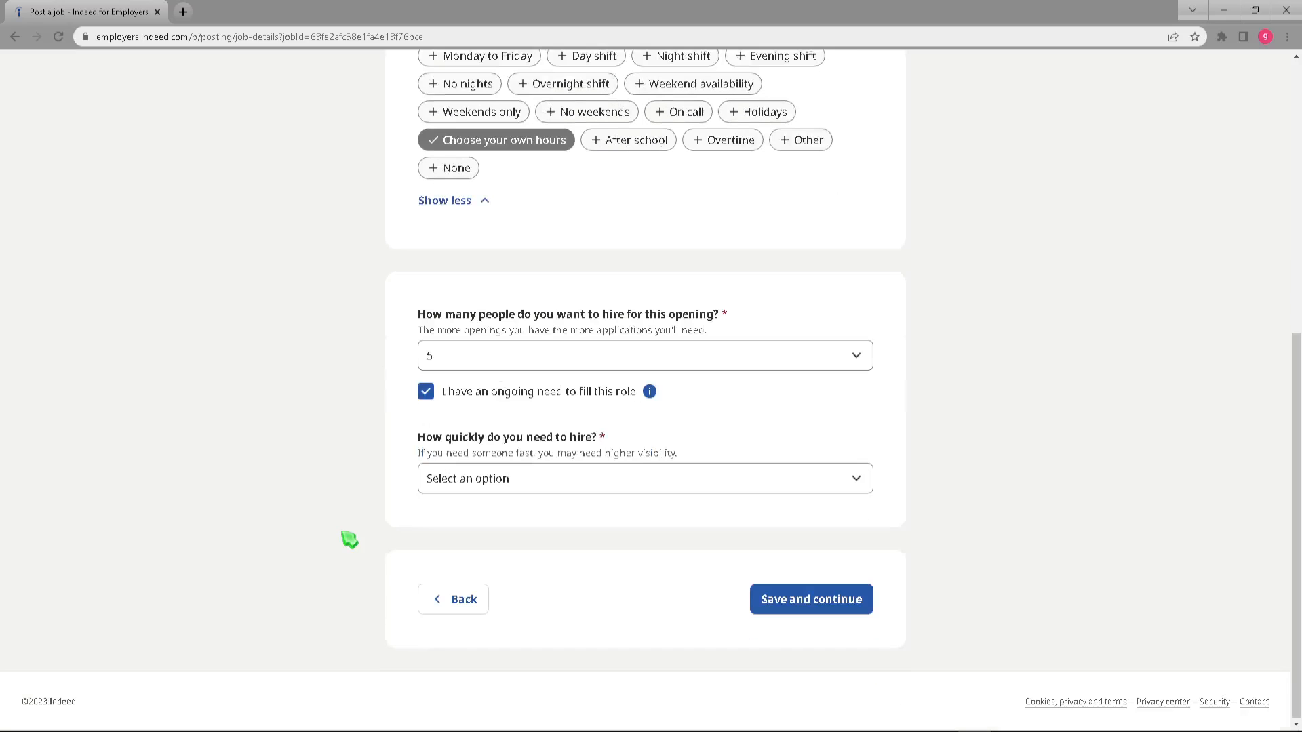
left_click(468, 480)
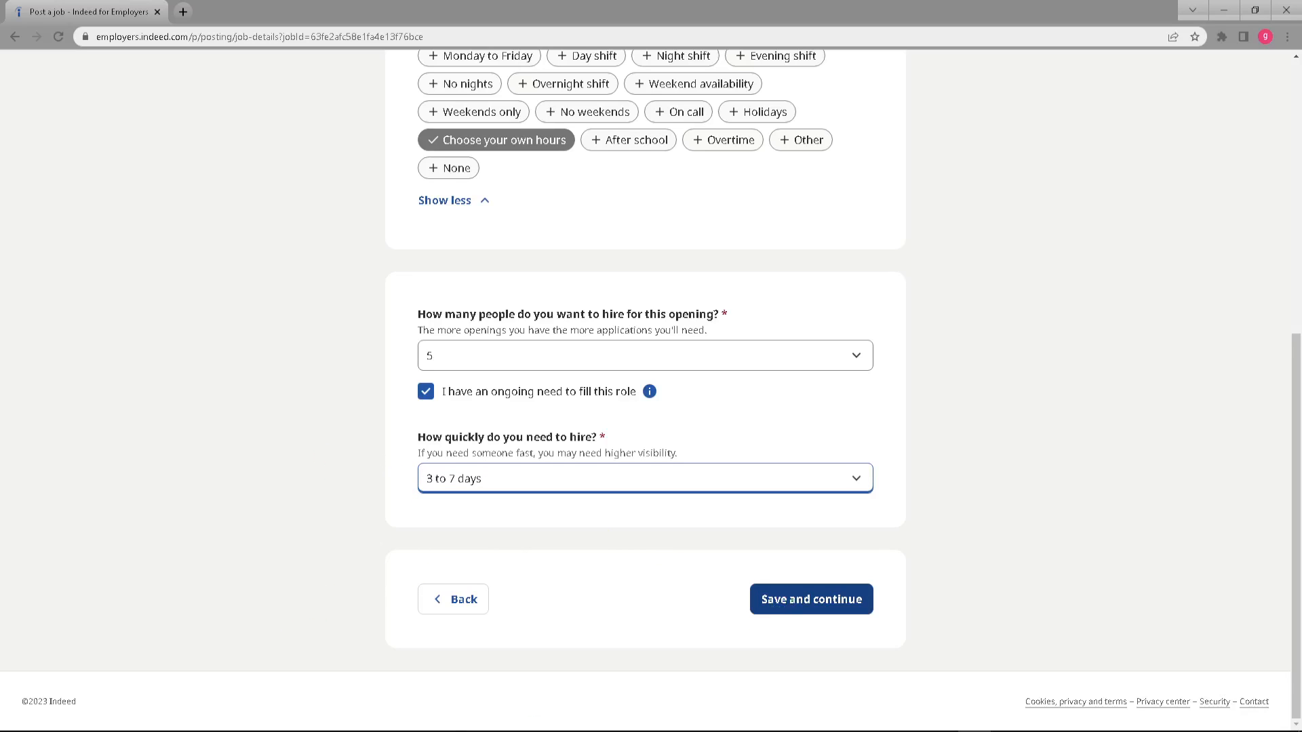
left_click(792, 599)
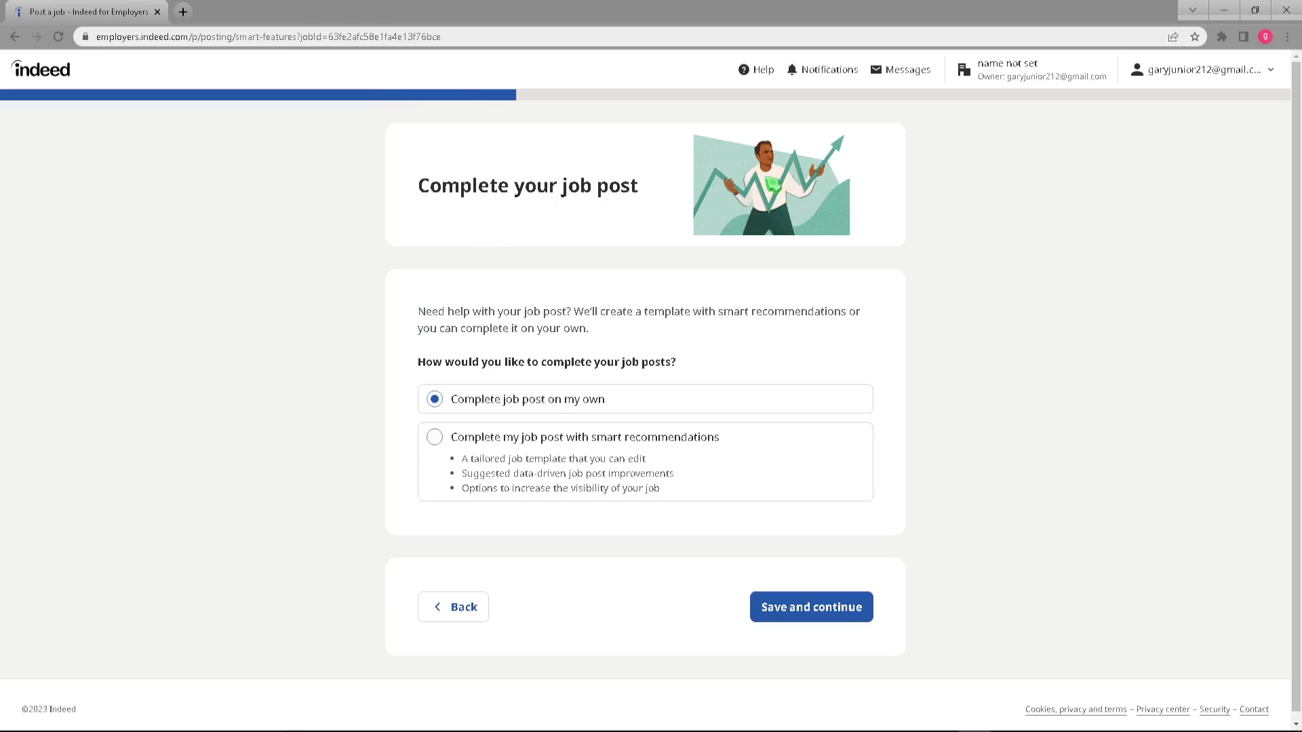
Choose to complete the job post with smart recommendations and save the choice.
left_click_drag(533, 310, 734, 313)
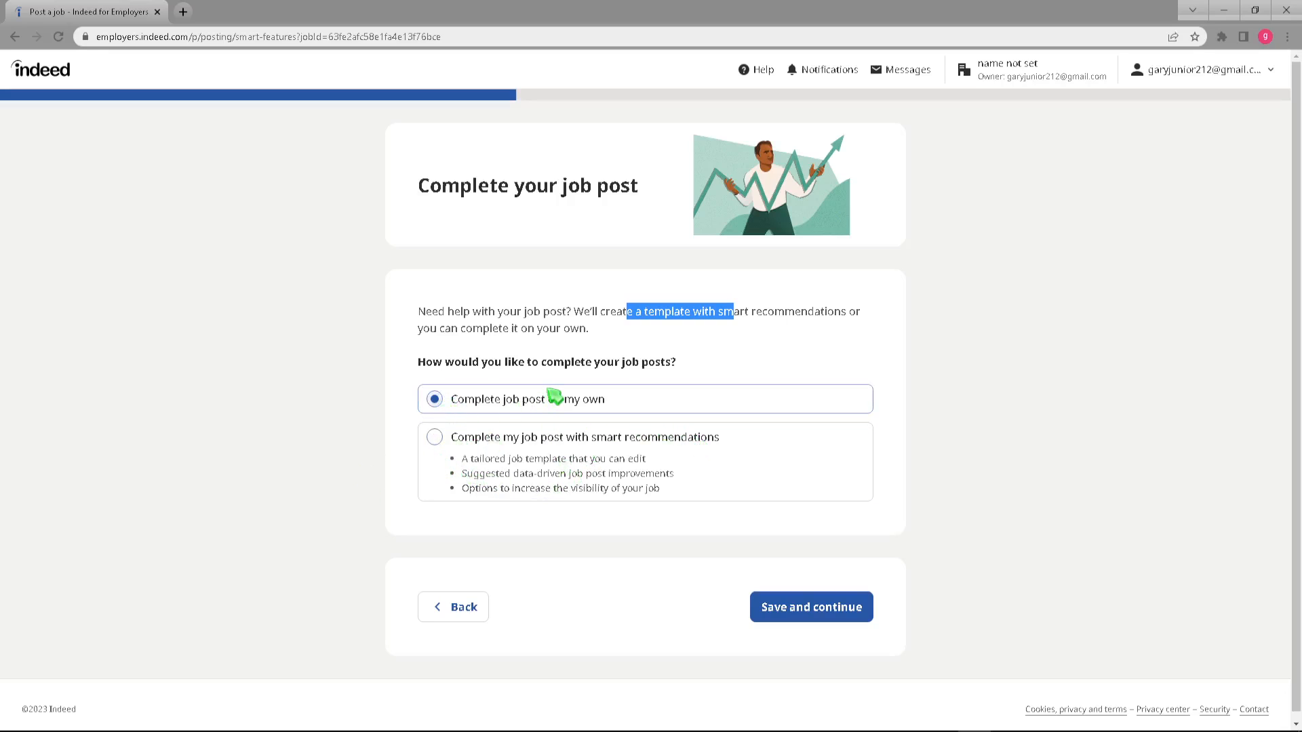
left_click(524, 458)
left_click(501, 450)
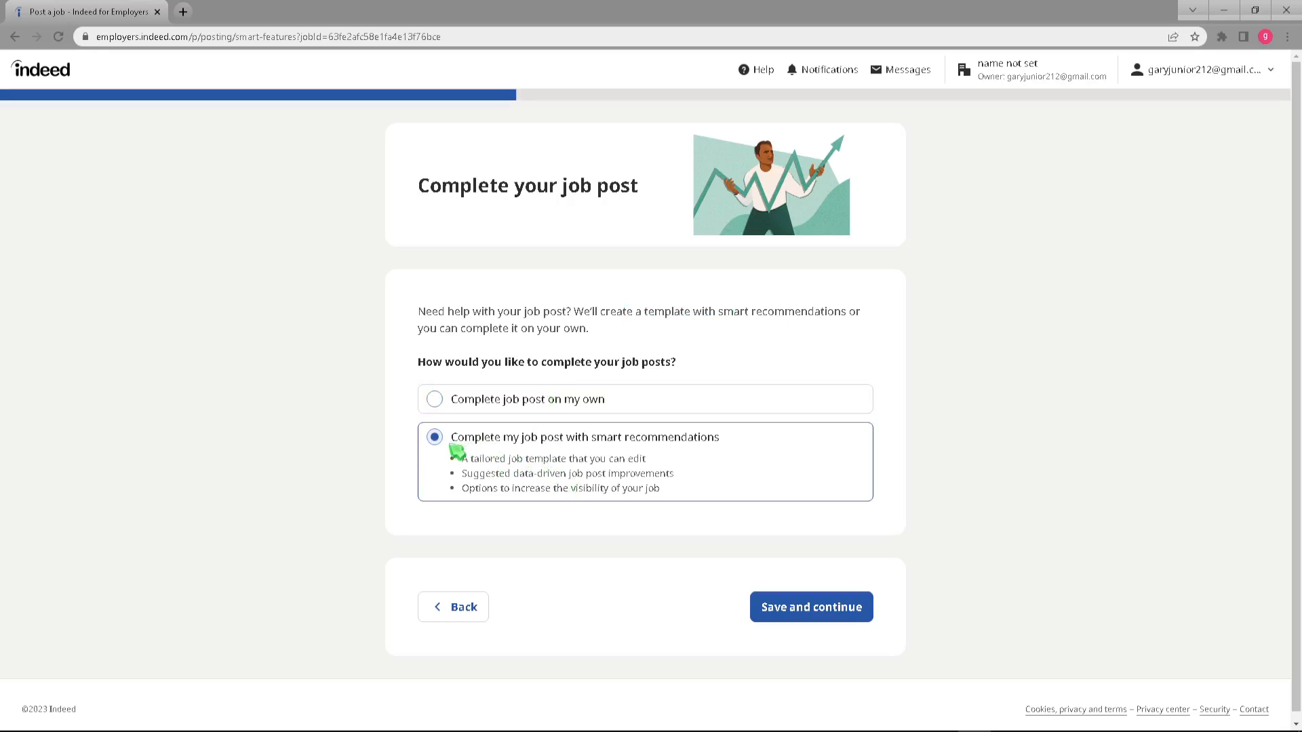
left_click(767, 606)
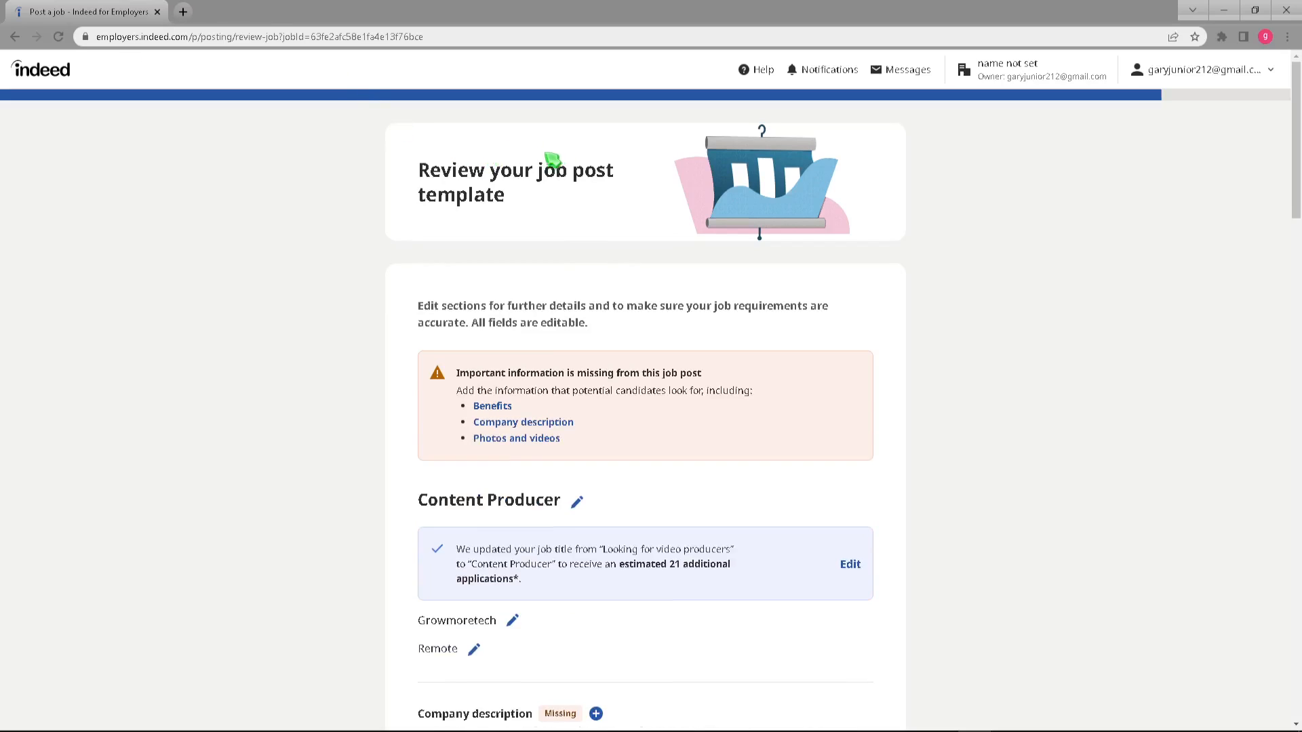
left_click_drag(614, 391, 705, 392)
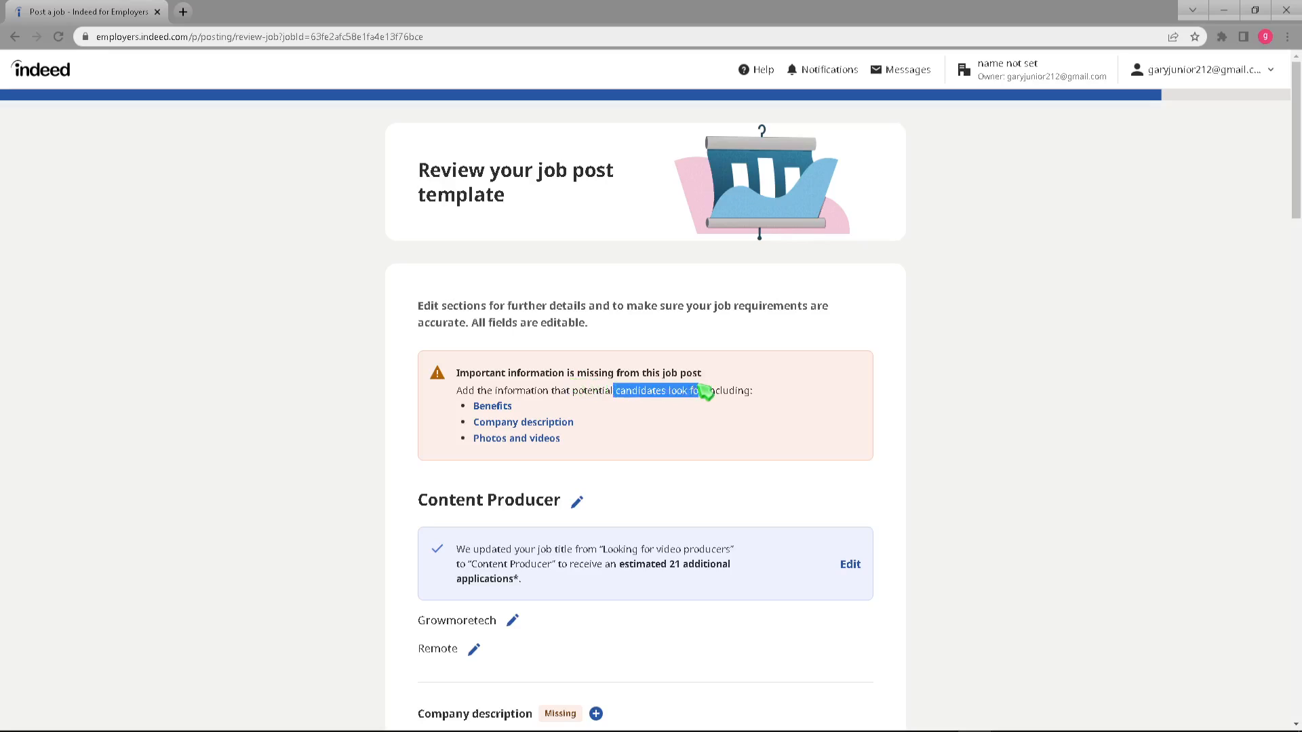
left_click(704, 392)
left_click_drag(519, 307, 568, 316)
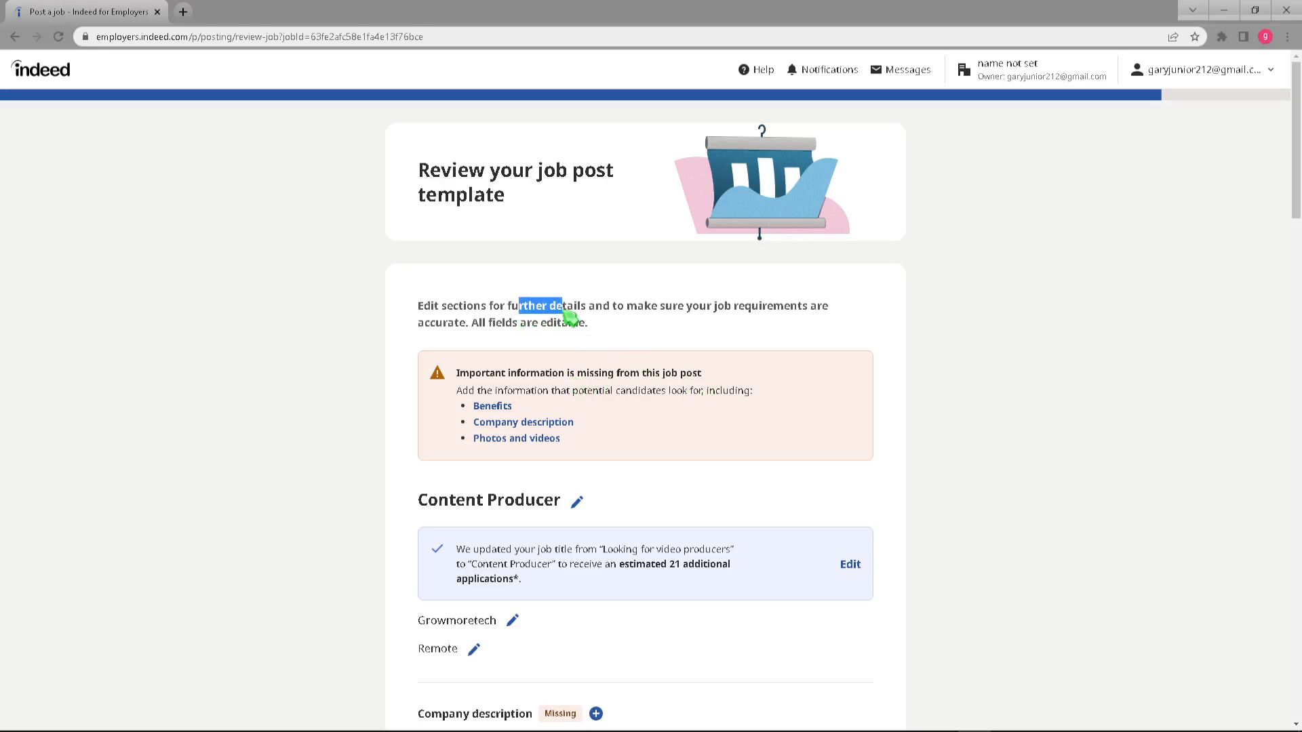
left_click(562, 312)
left_click_drag(534, 389, 575, 387)
left_click(574, 387)
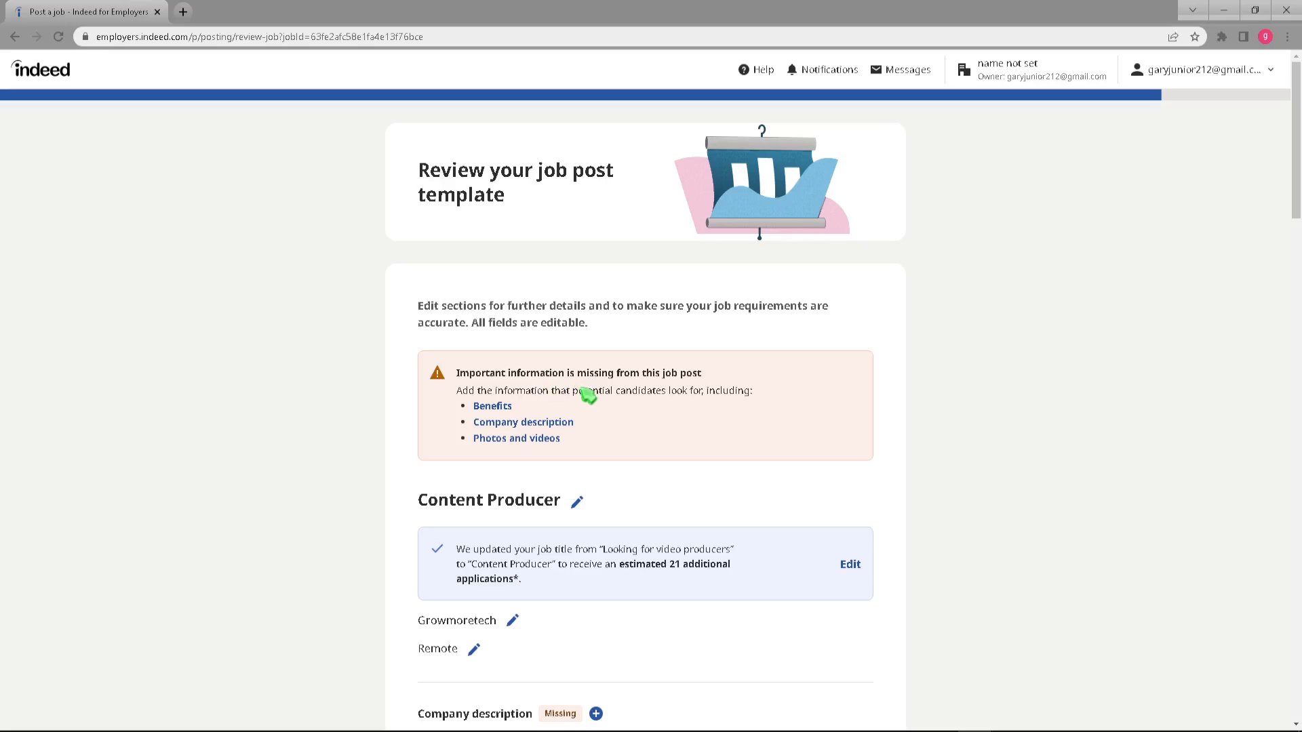
Open the job post's missing benefits, show all options, and select Professional development assistance and Employee assistance program.
left_click(496, 407)
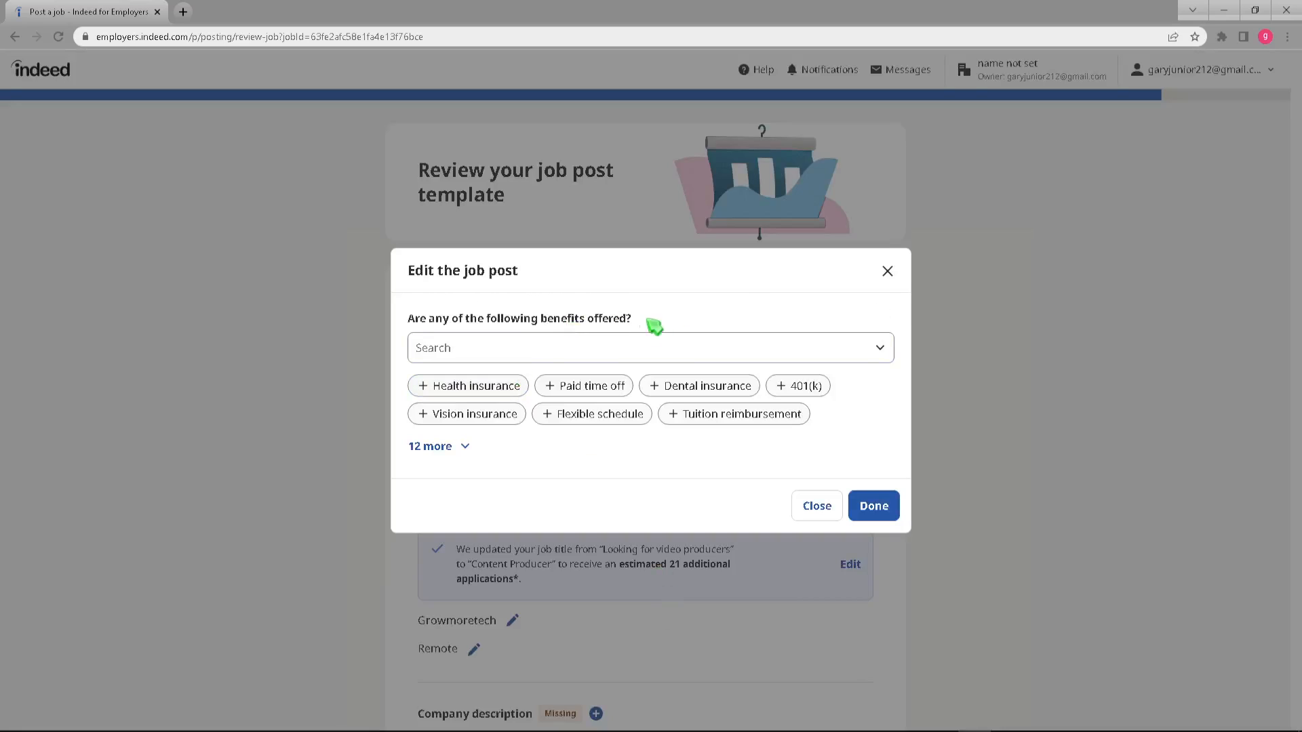
left_click(562, 338)
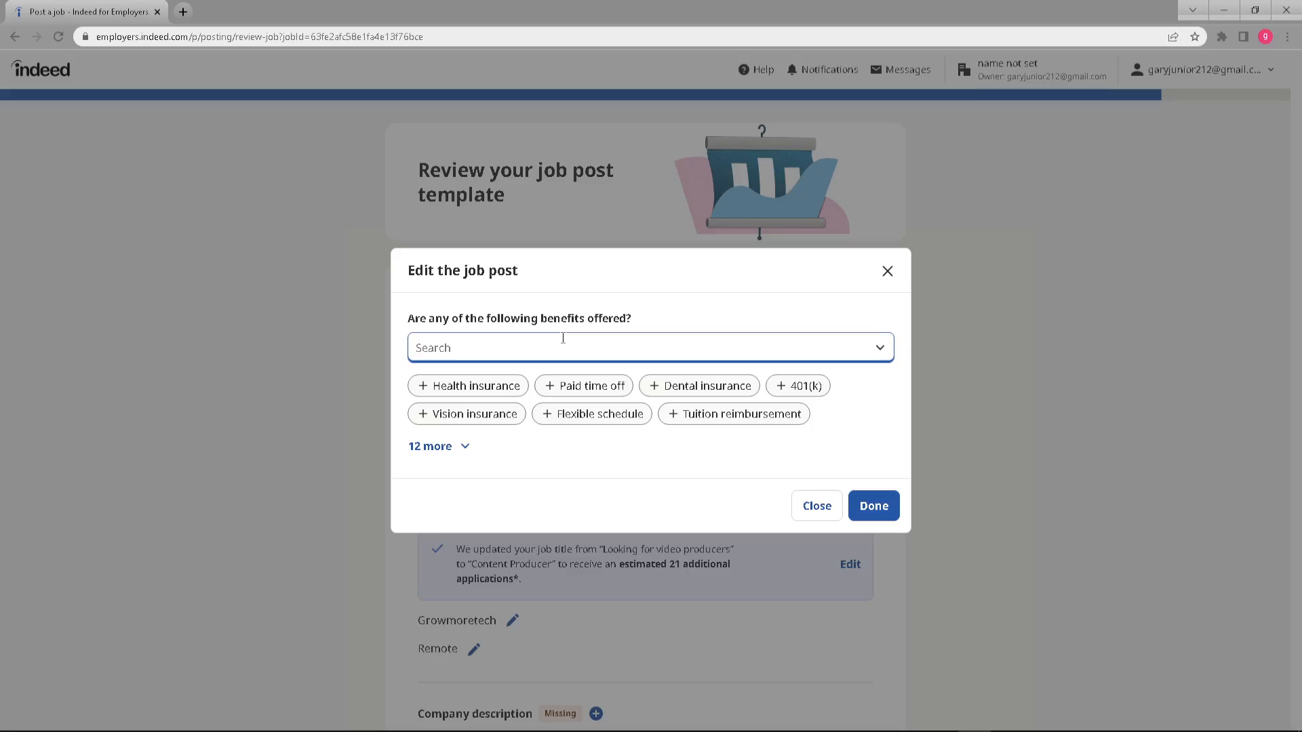
left_click(865, 448)
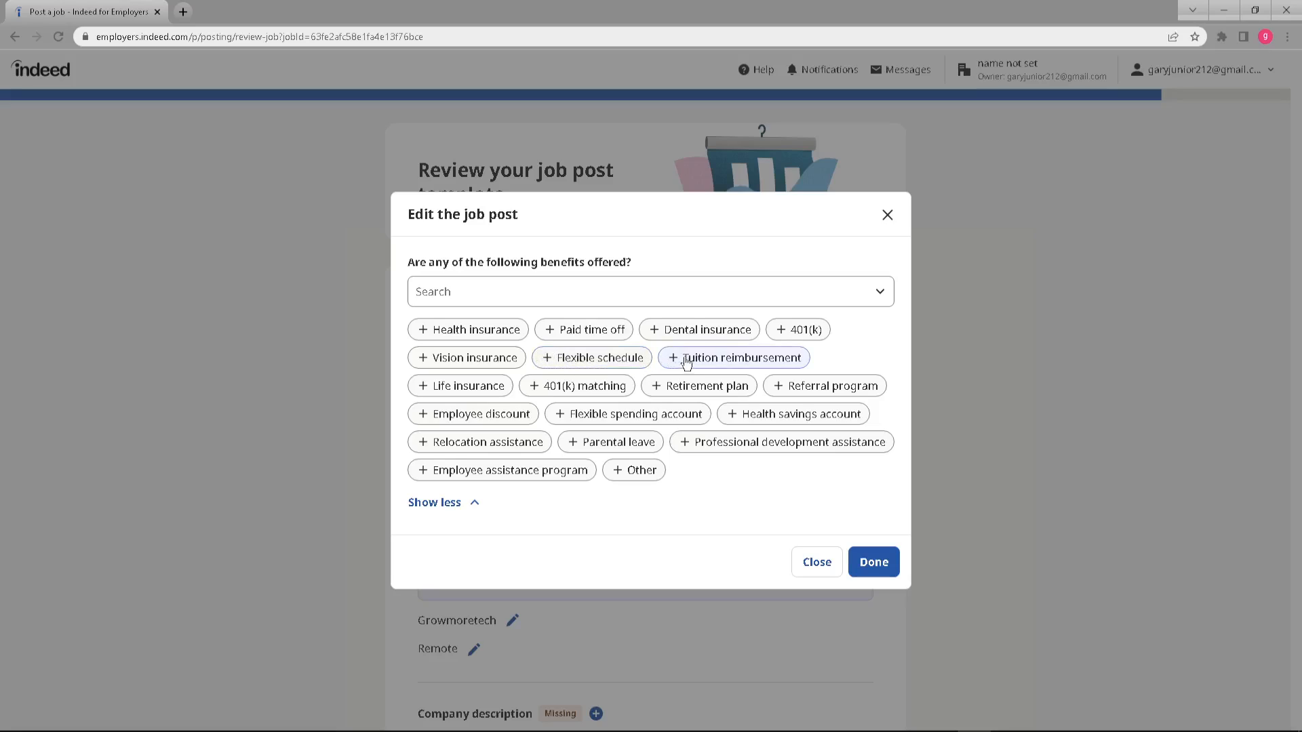
left_click(702, 445)
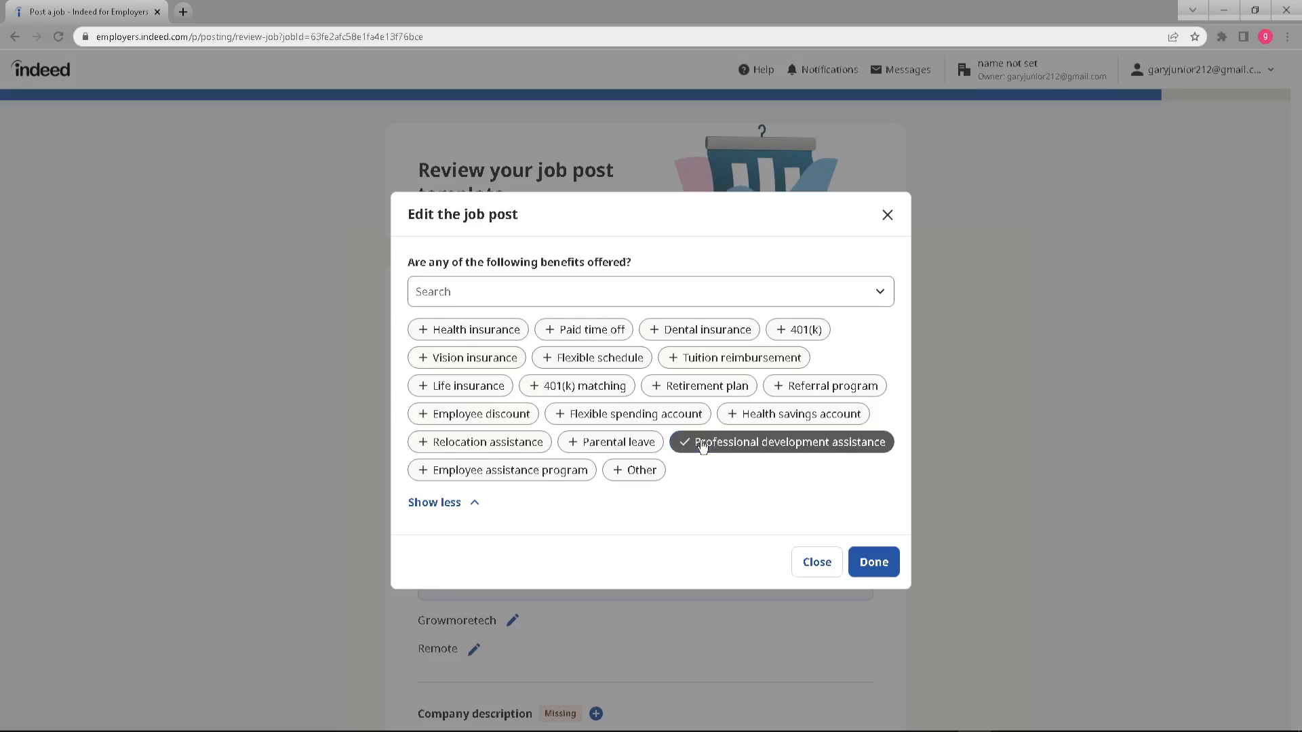
left_click(536, 473)
Look through the full benefits list and add Flexible spending account to the offered benefits.
left_click(537, 284)
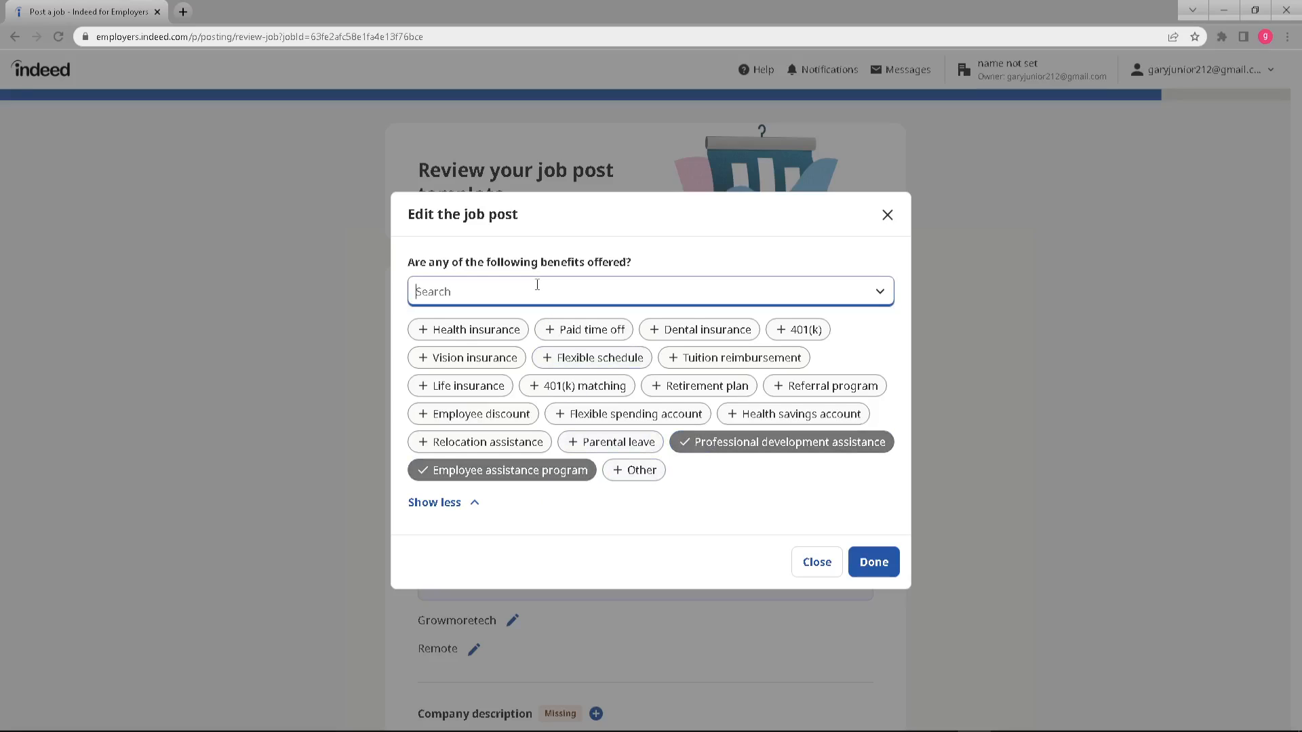
type("moe")
key("BackSpace")
key("BackSpace")
key("BackSpace")
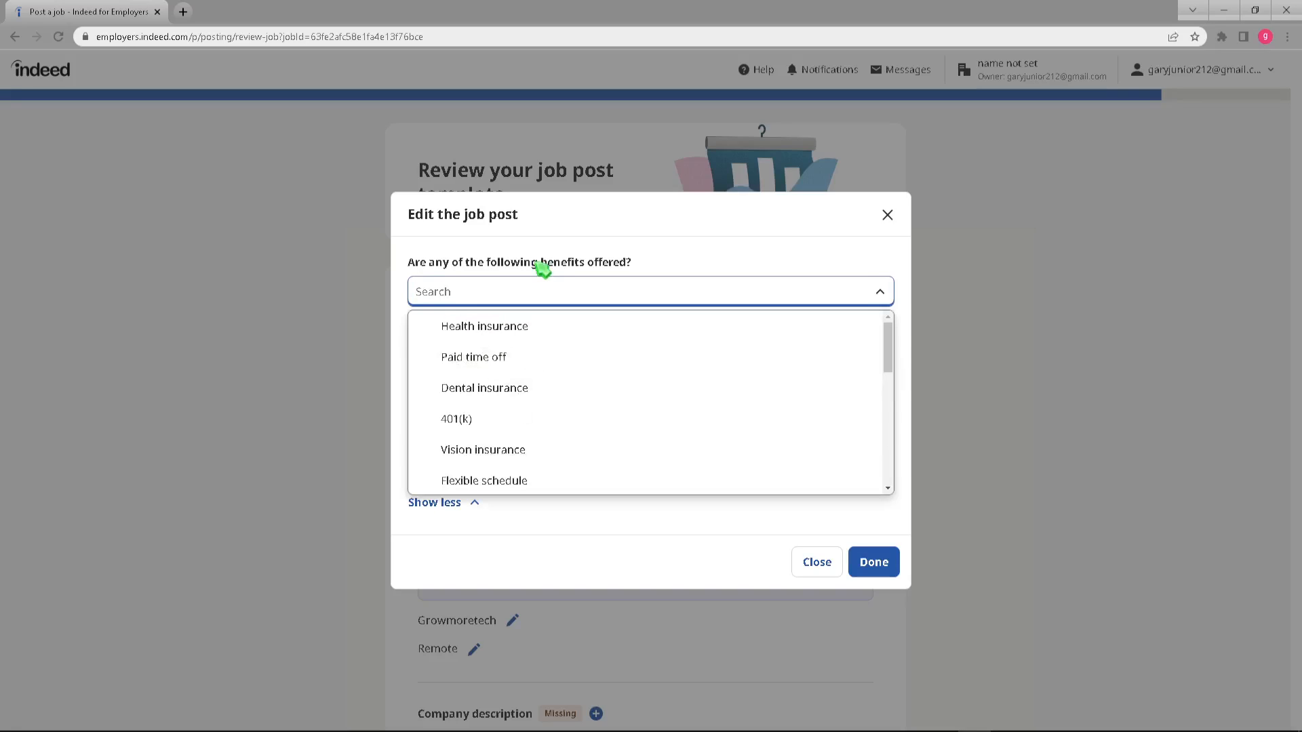
scroll(509, 359, "down", 1)
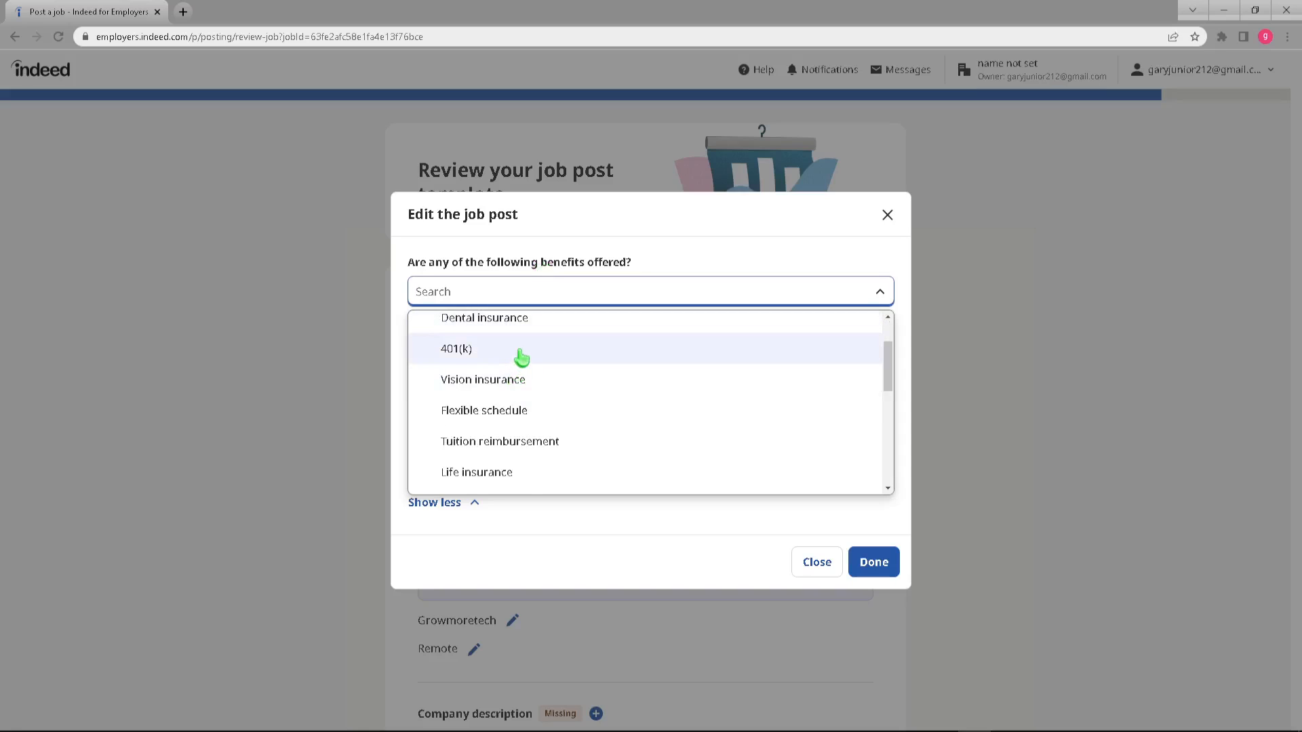
scroll(519, 358, "down", 2)
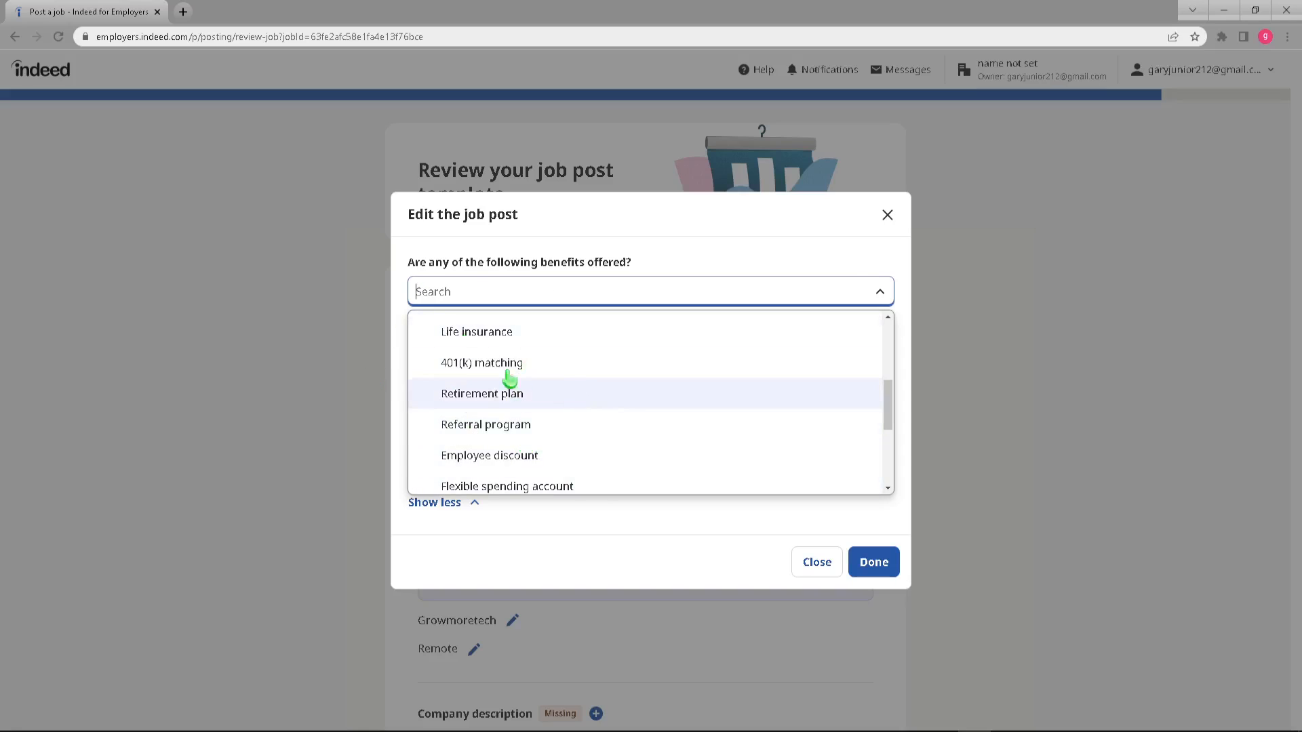
scroll(592, 386, "down", 1)
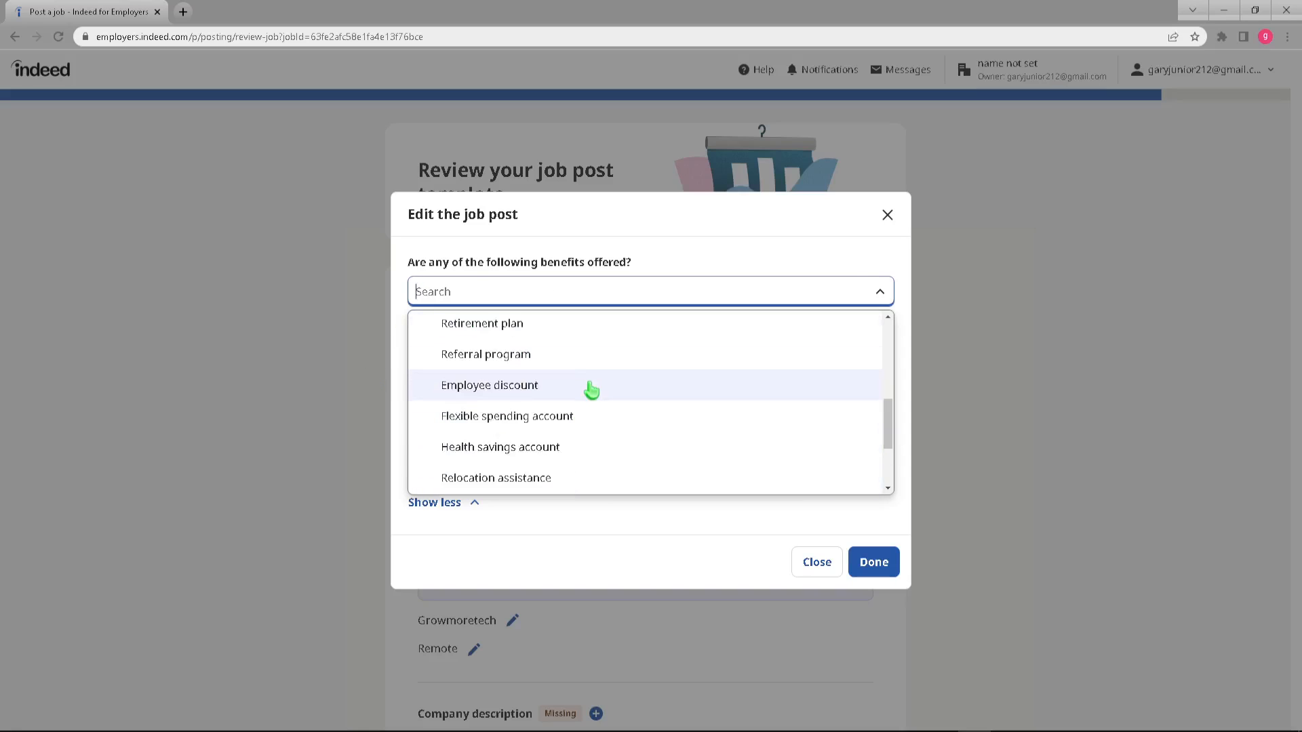
left_click(609, 425)
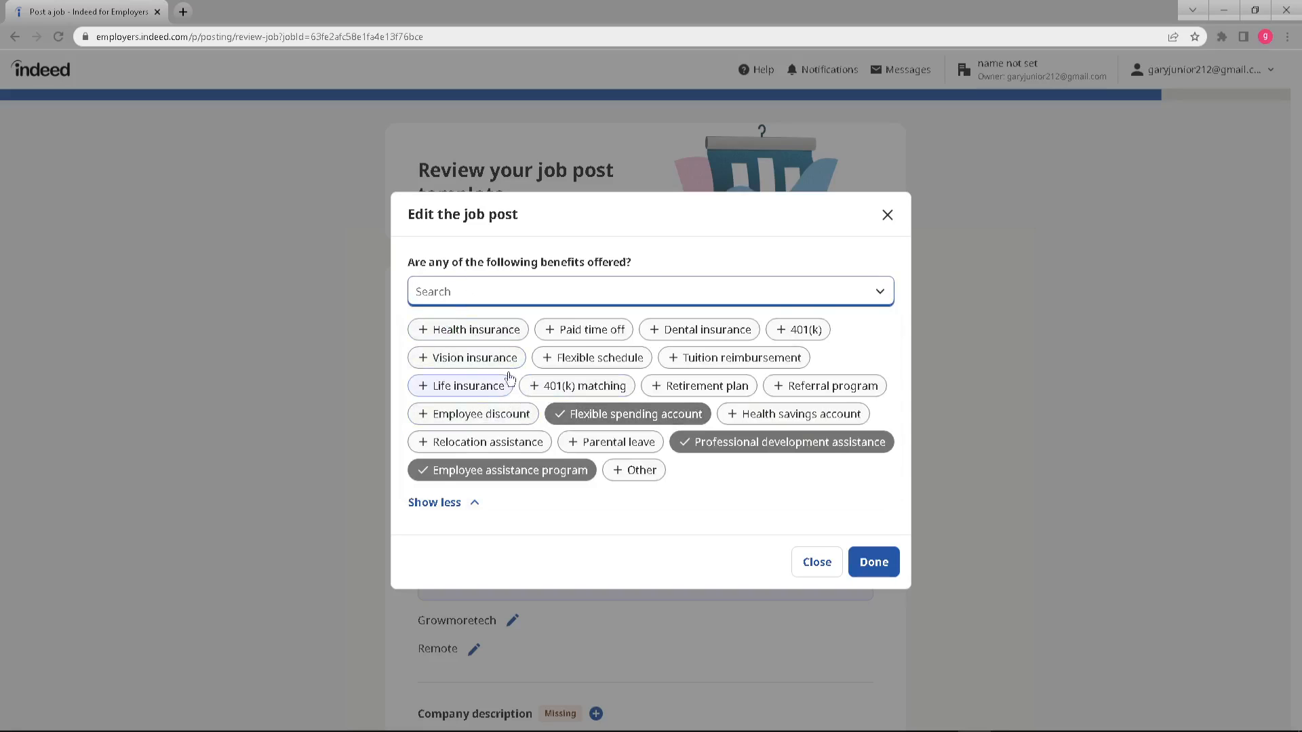
Add Other as a benefit, described as "flexible working hours. working from home is easy", and save the benefits.
left_click(886, 299)
scroll(628, 431, "down", 2)
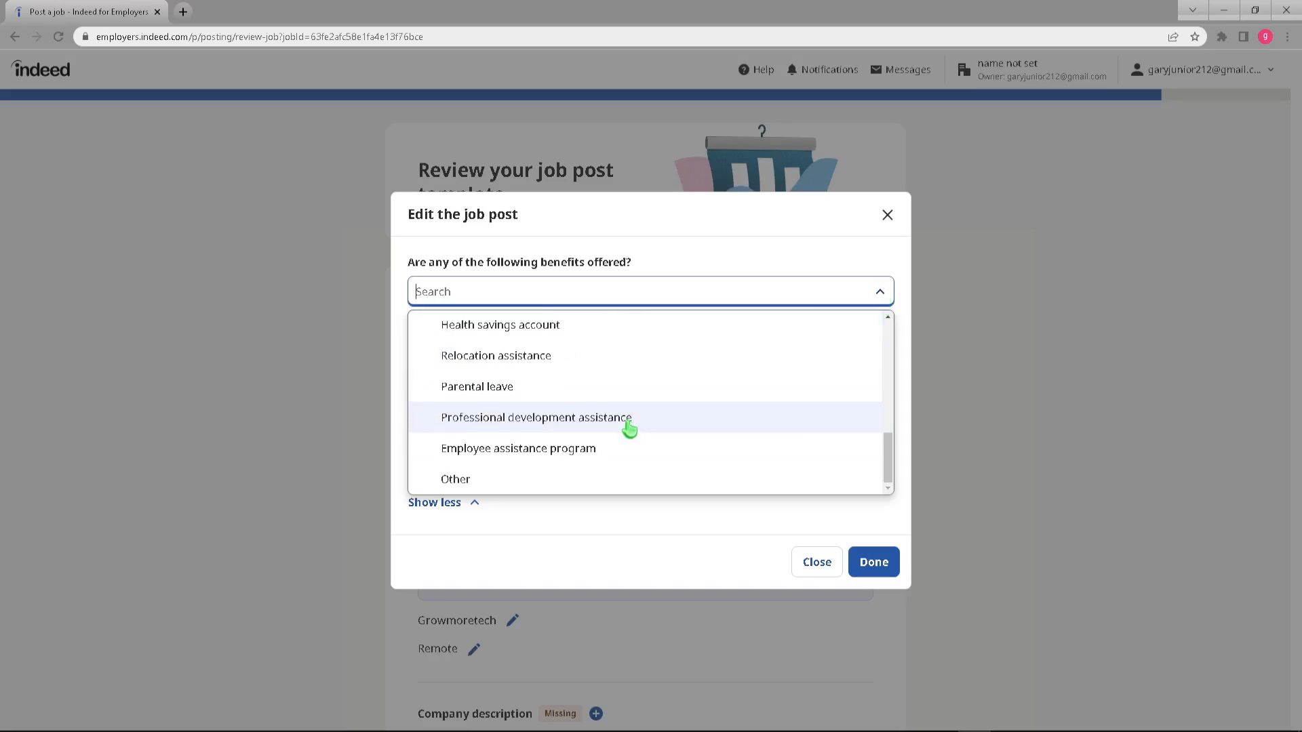
scroll(607, 366, "up", 1)
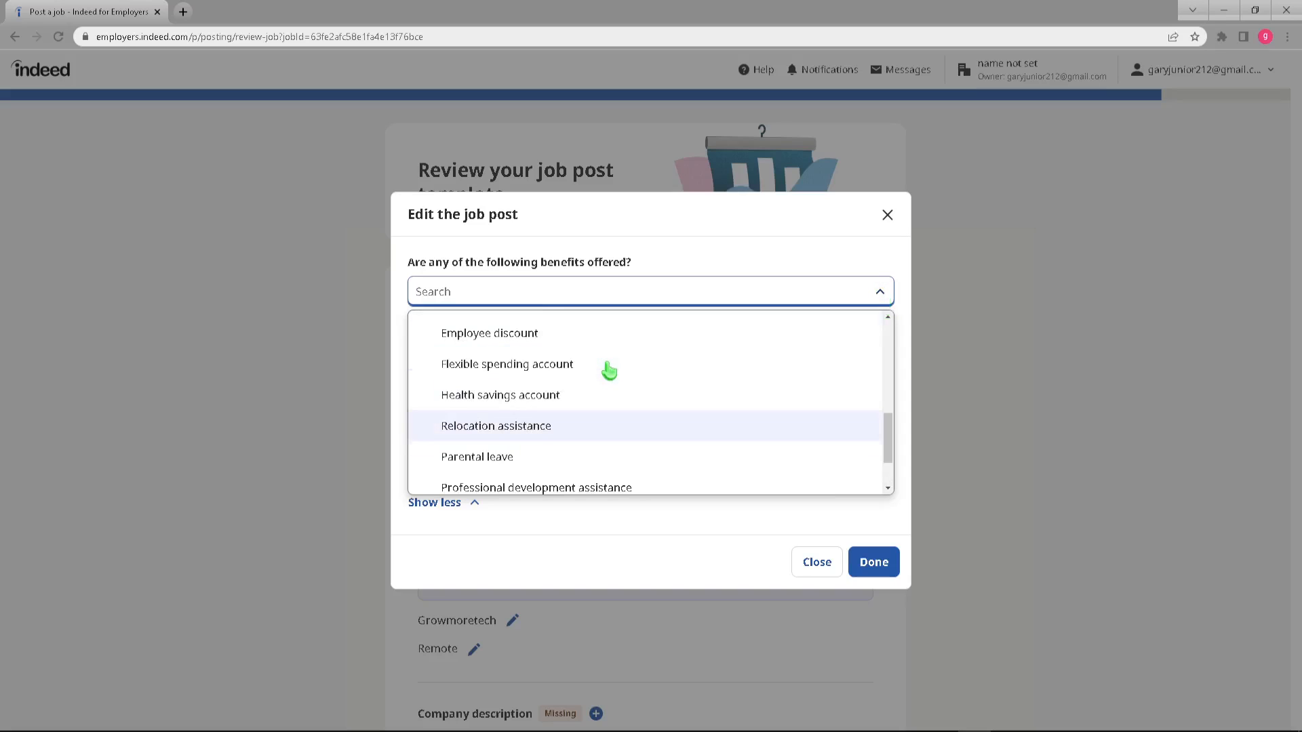
scroll(609, 370, "down", 1)
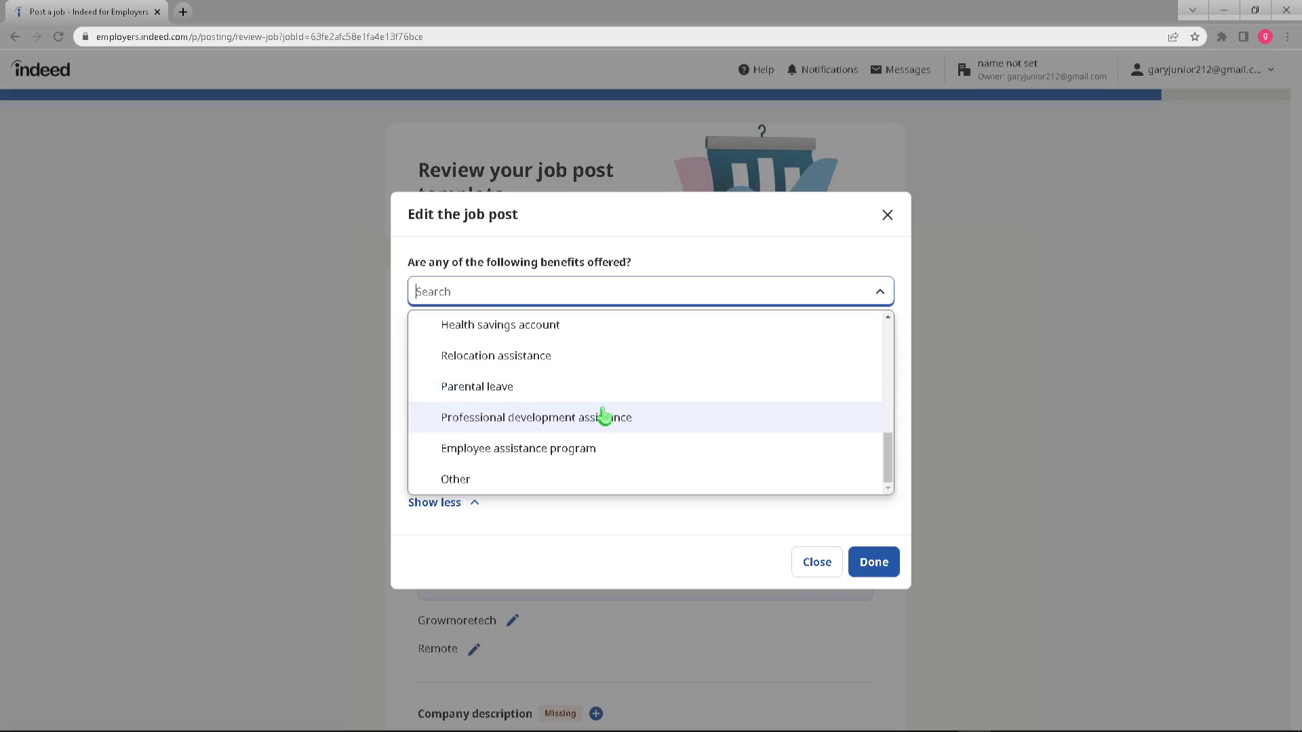
left_click(571, 448)
left_click(494, 479)
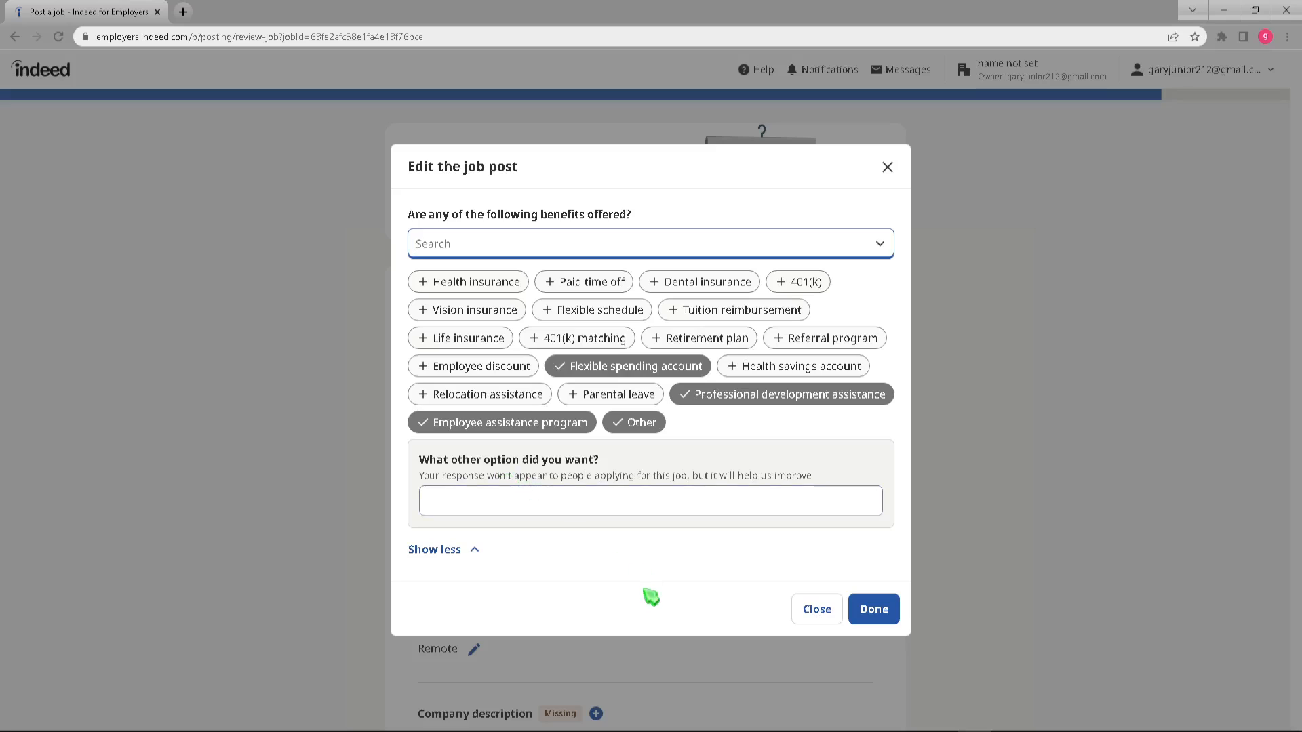
left_click(558, 503)
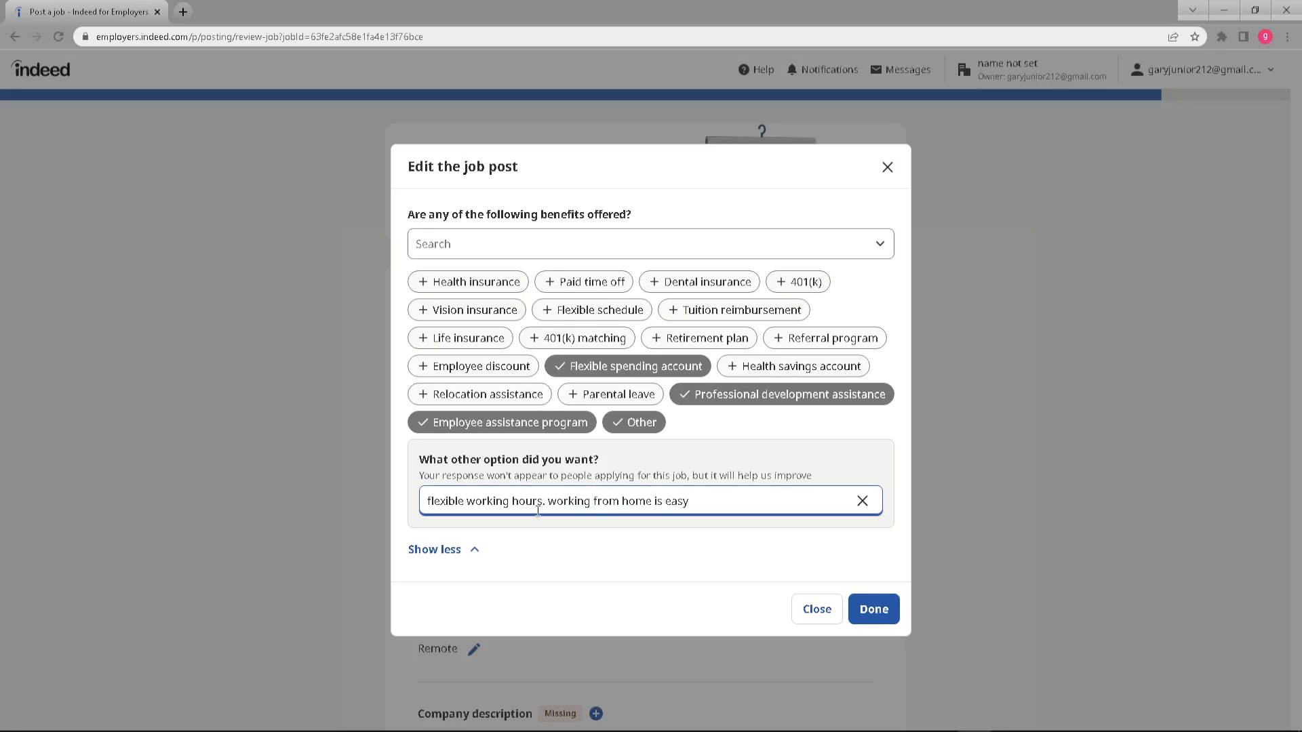
left_click(878, 609)
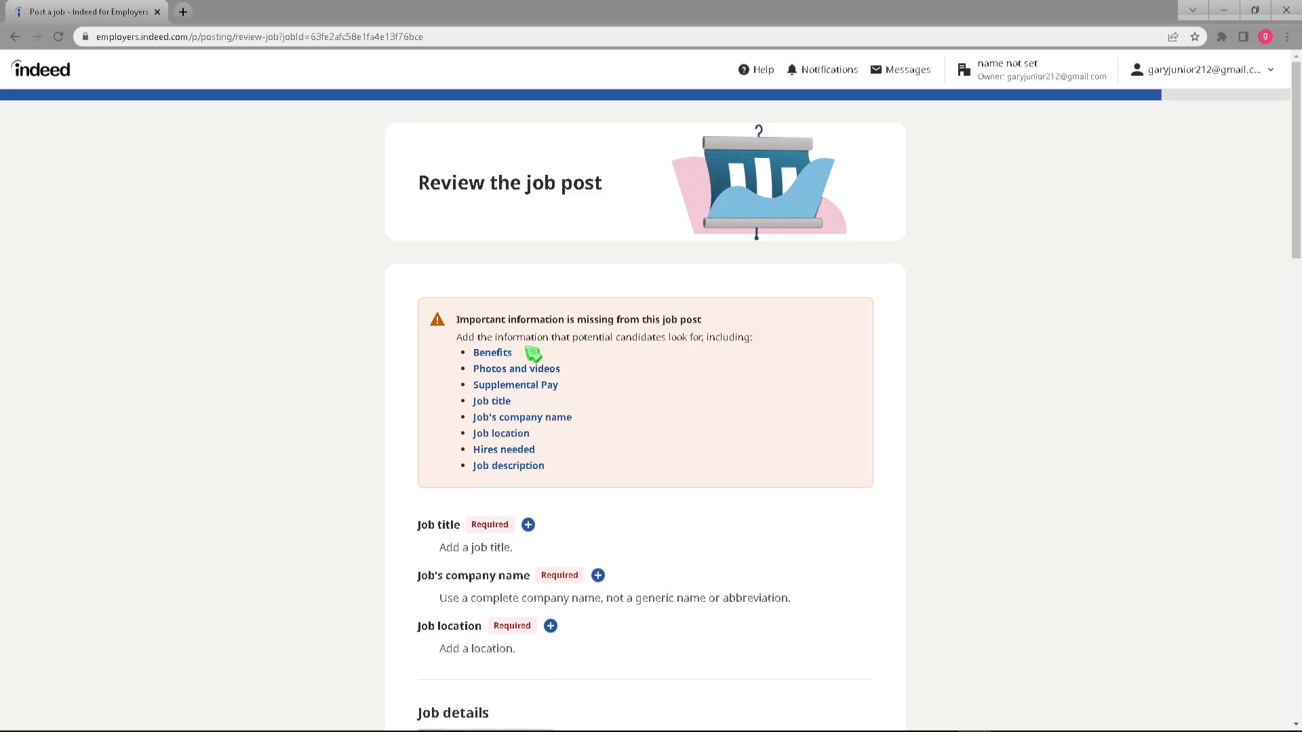
Select Signing bonus as the job's supplemental pay and save the selection.
left_click(526, 385)
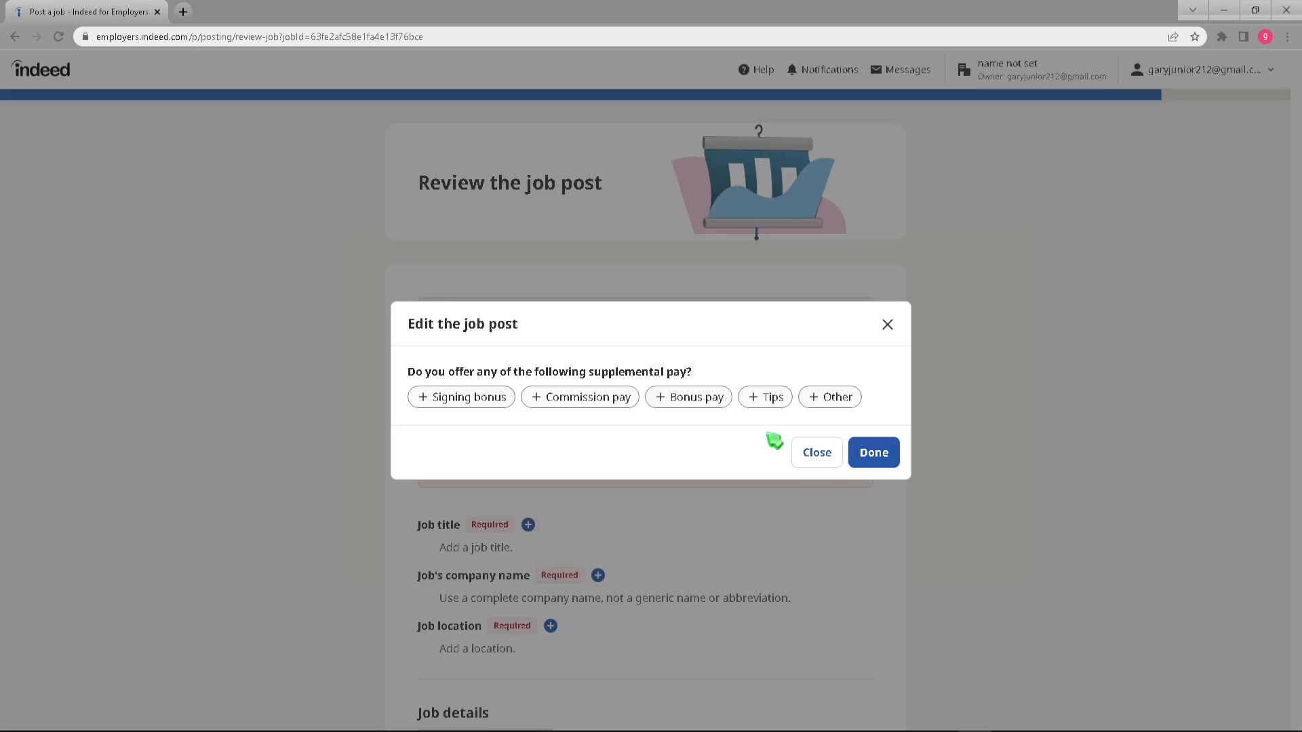
left_click(487, 396)
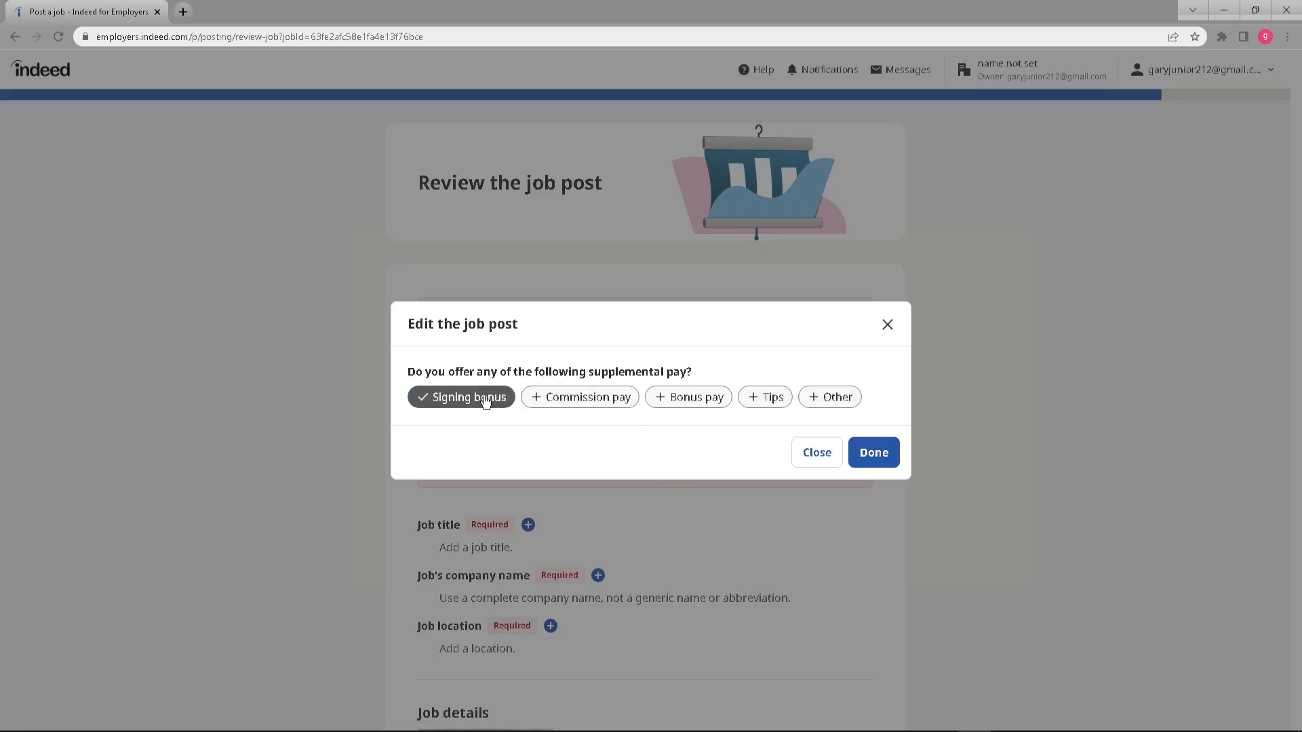
left_click(893, 455)
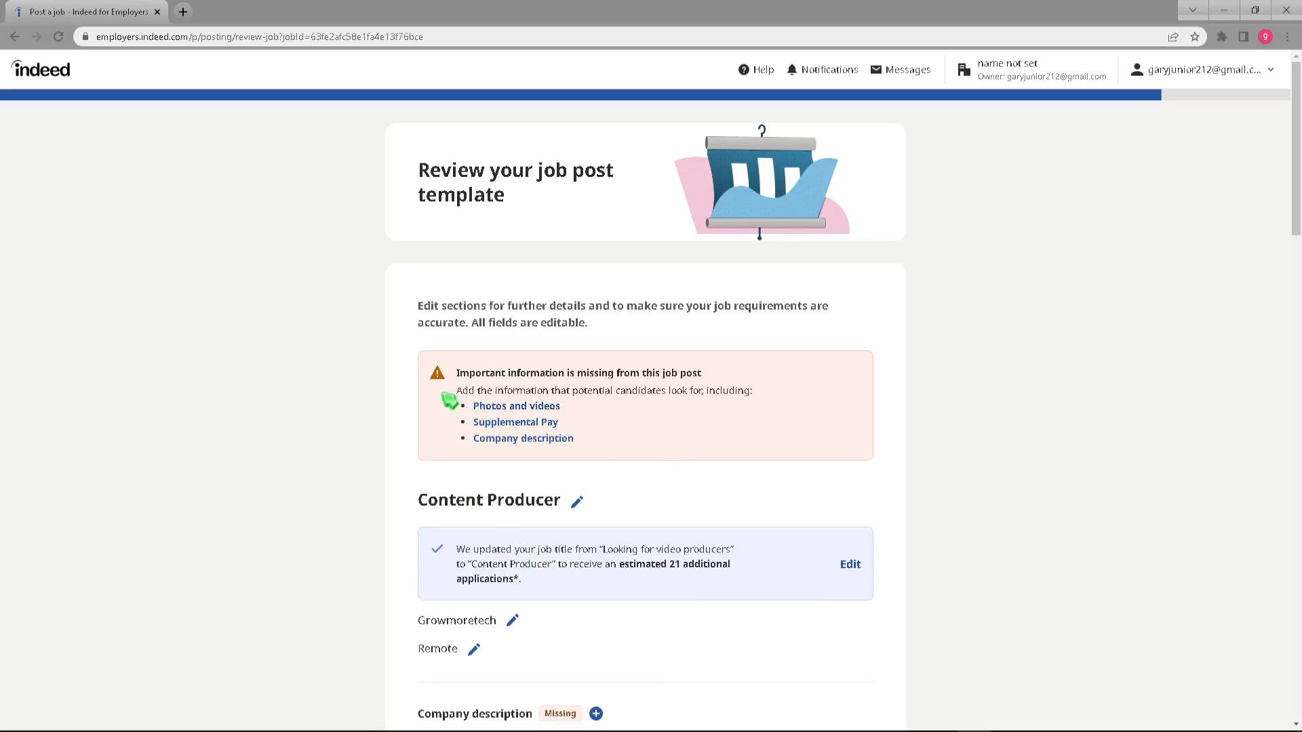
Open the missing company description and start its goal with "grow a big youtube channel which supplies our viewers with daily tech tutorials for their".
left_click(523, 440)
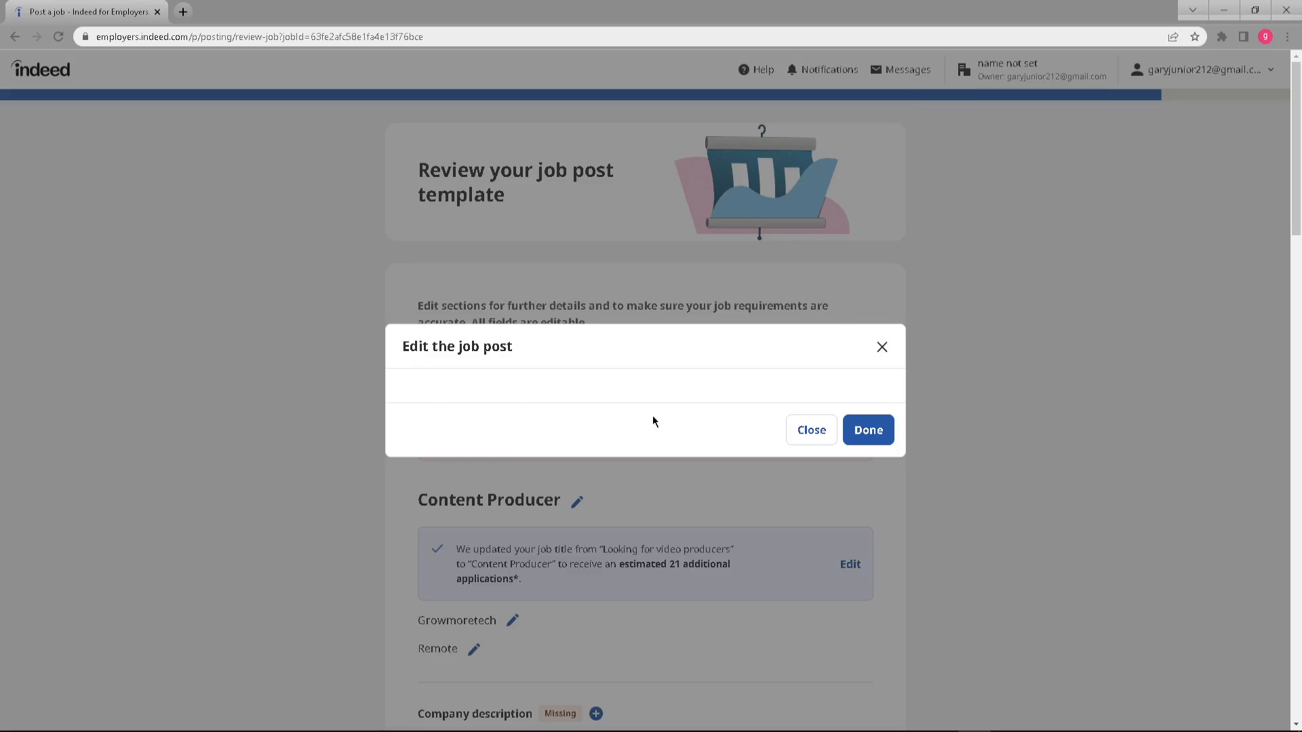
left_click(511, 256)
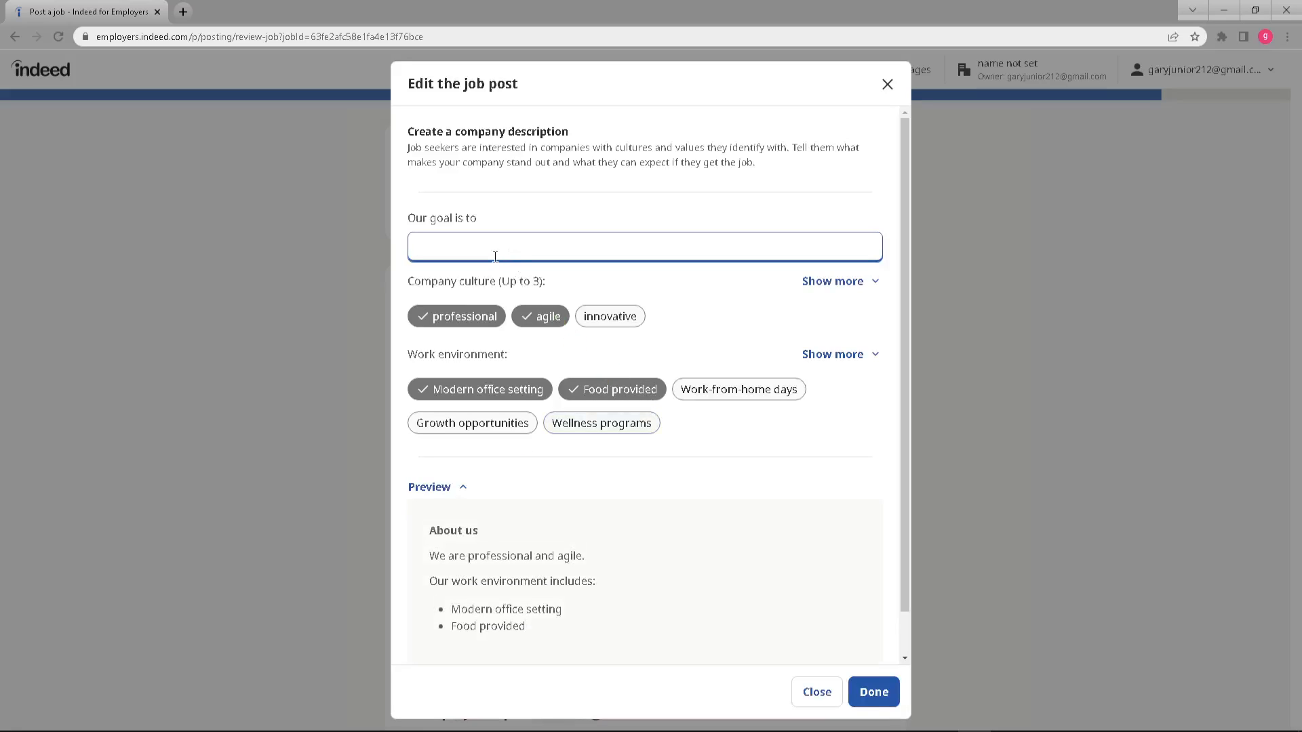
type("grow a big youtube channel wh")
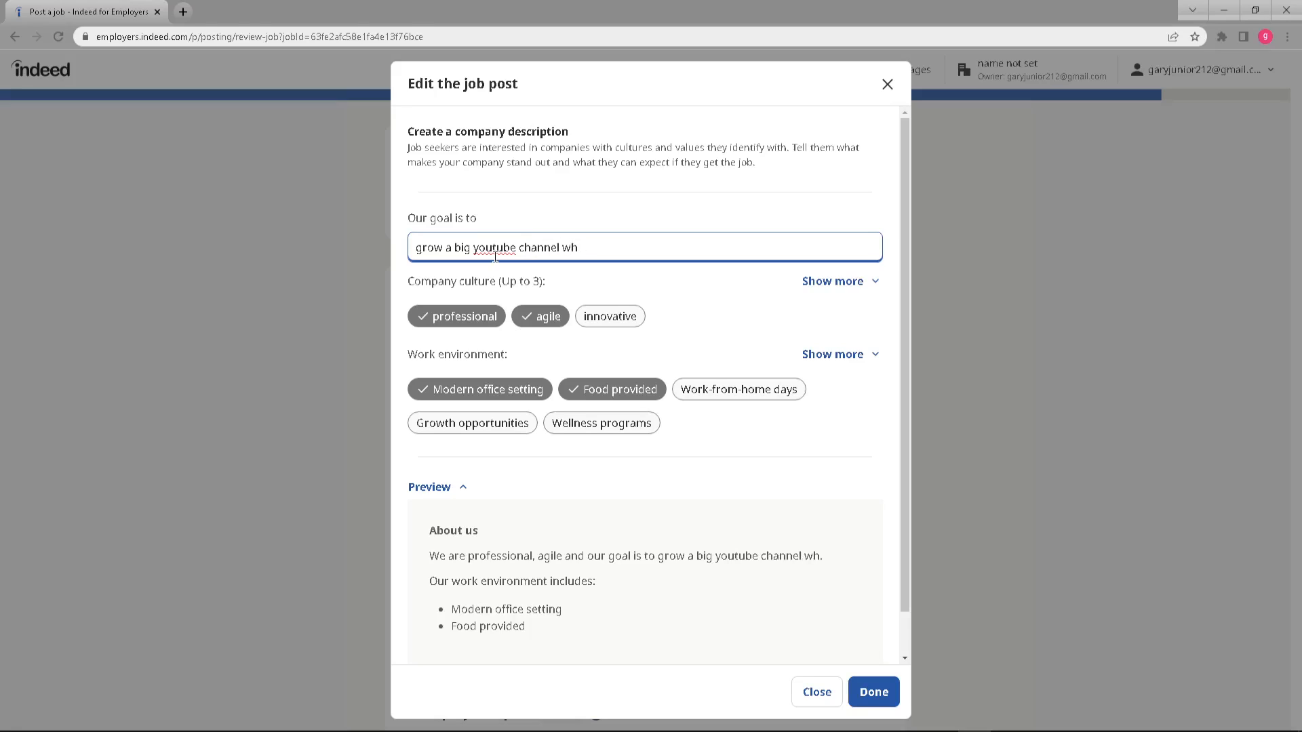
type("l")
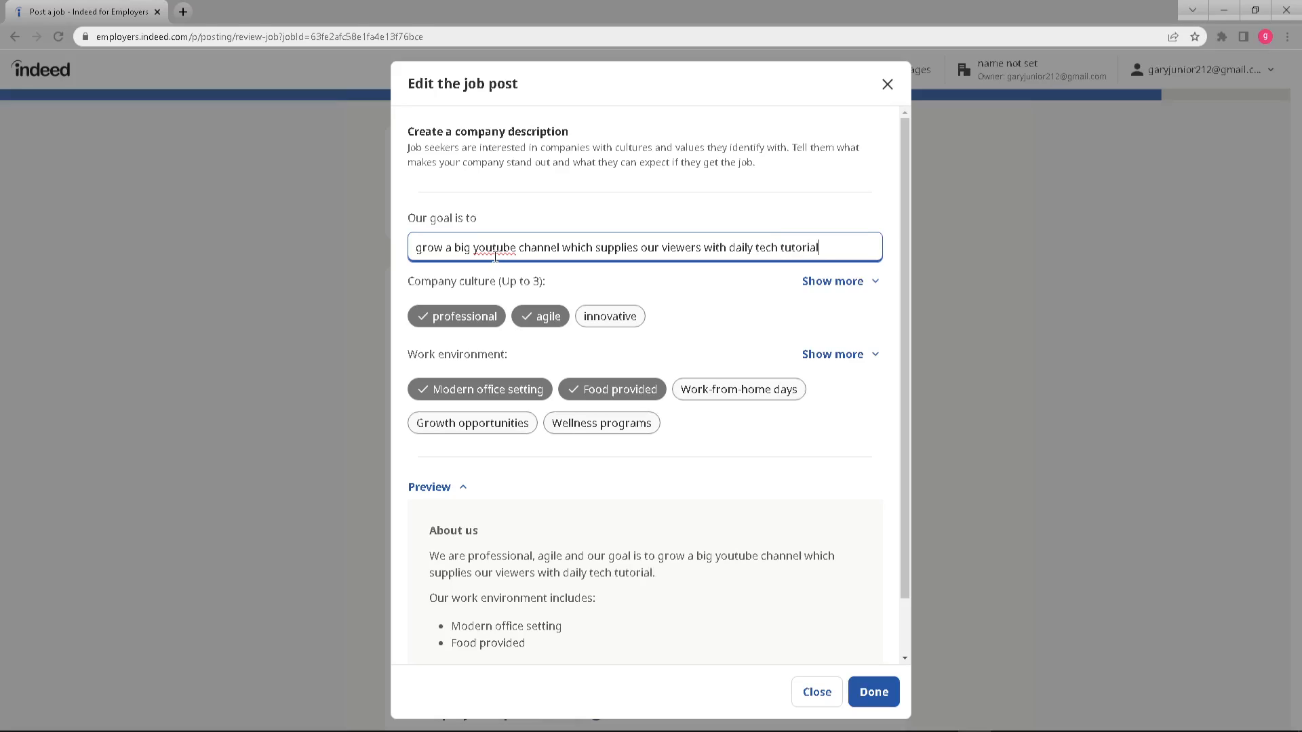
type("ir d")
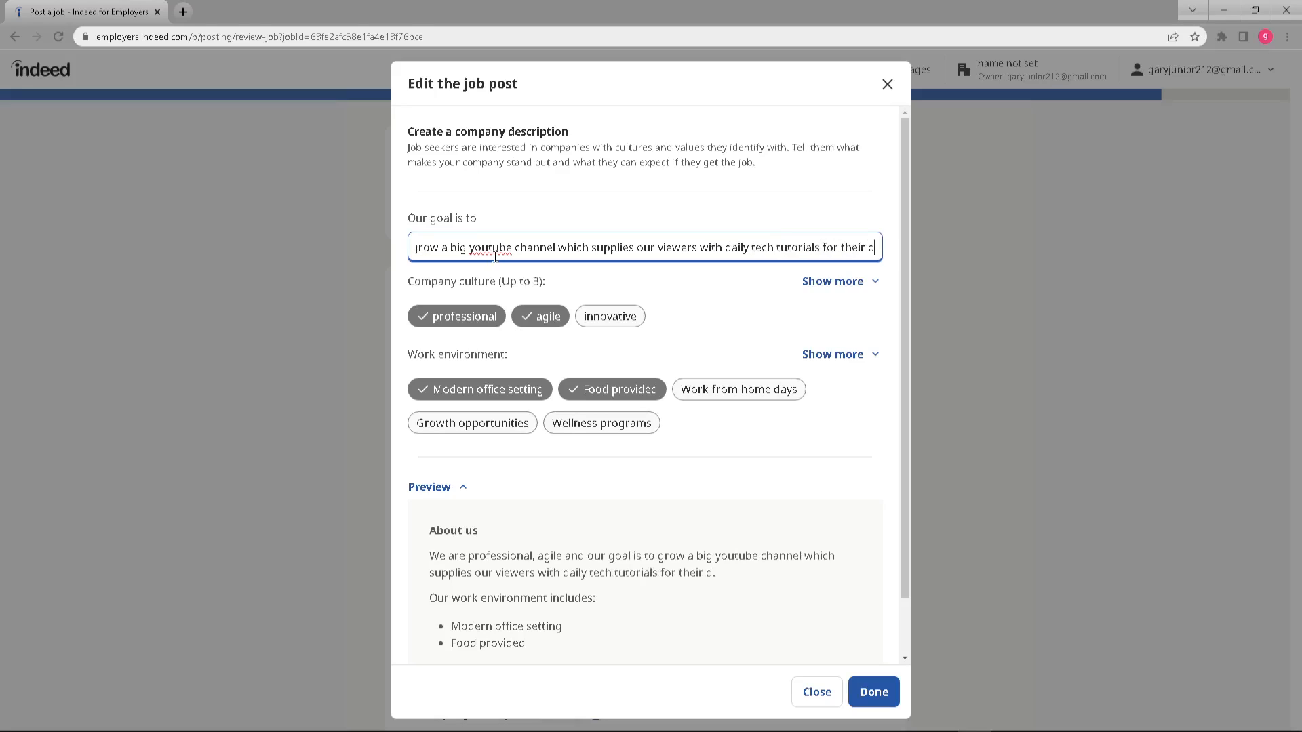
type("iffuities")
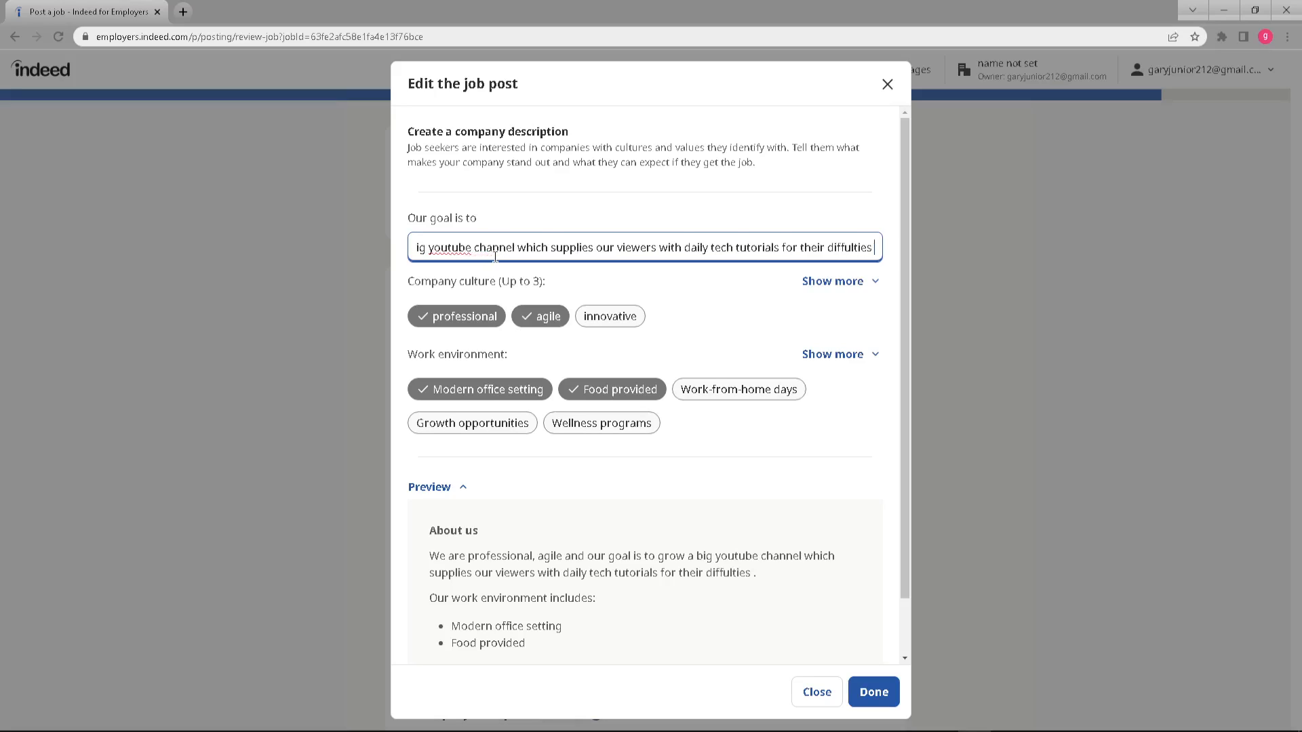
Correct the misspelled last word of the company goal to "difficulties".
key("BackSpace")
key("BackSpace")
key("BackSpace")
key("BackSpace")
key("BackSpace")
key("BackSpace")
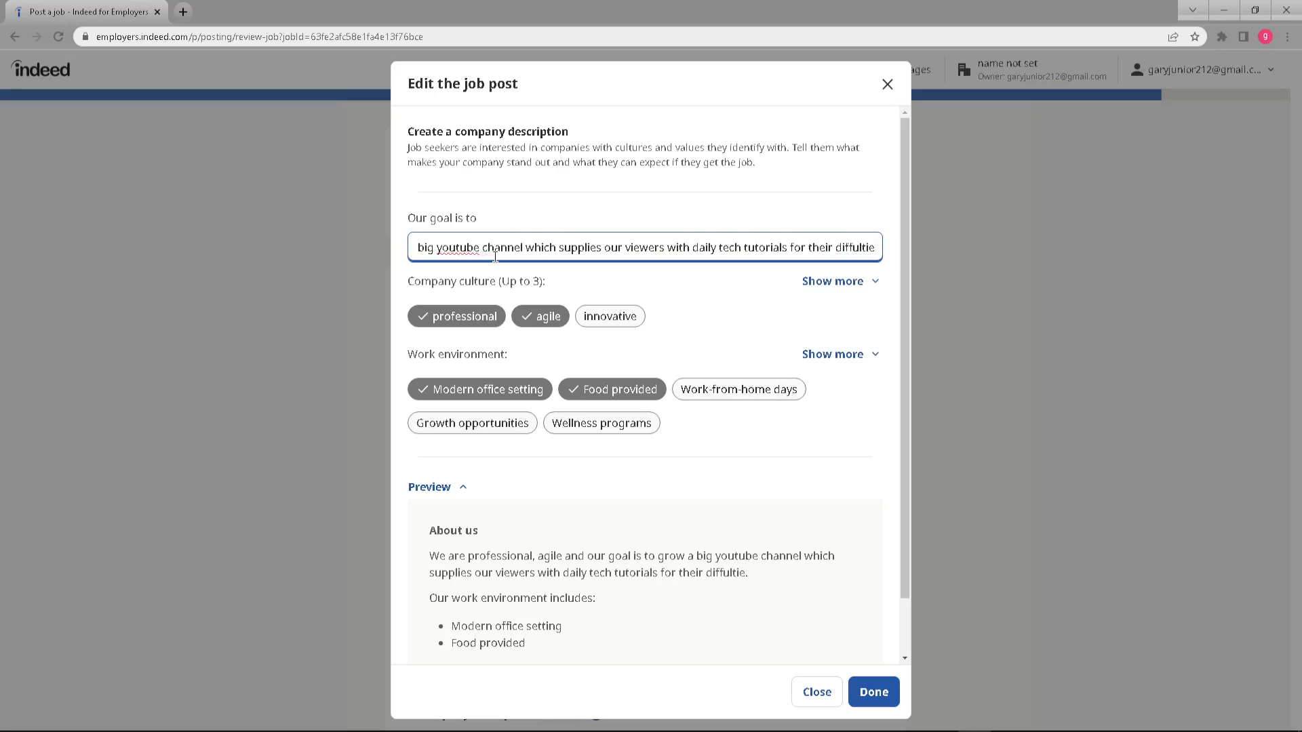
type("culties")
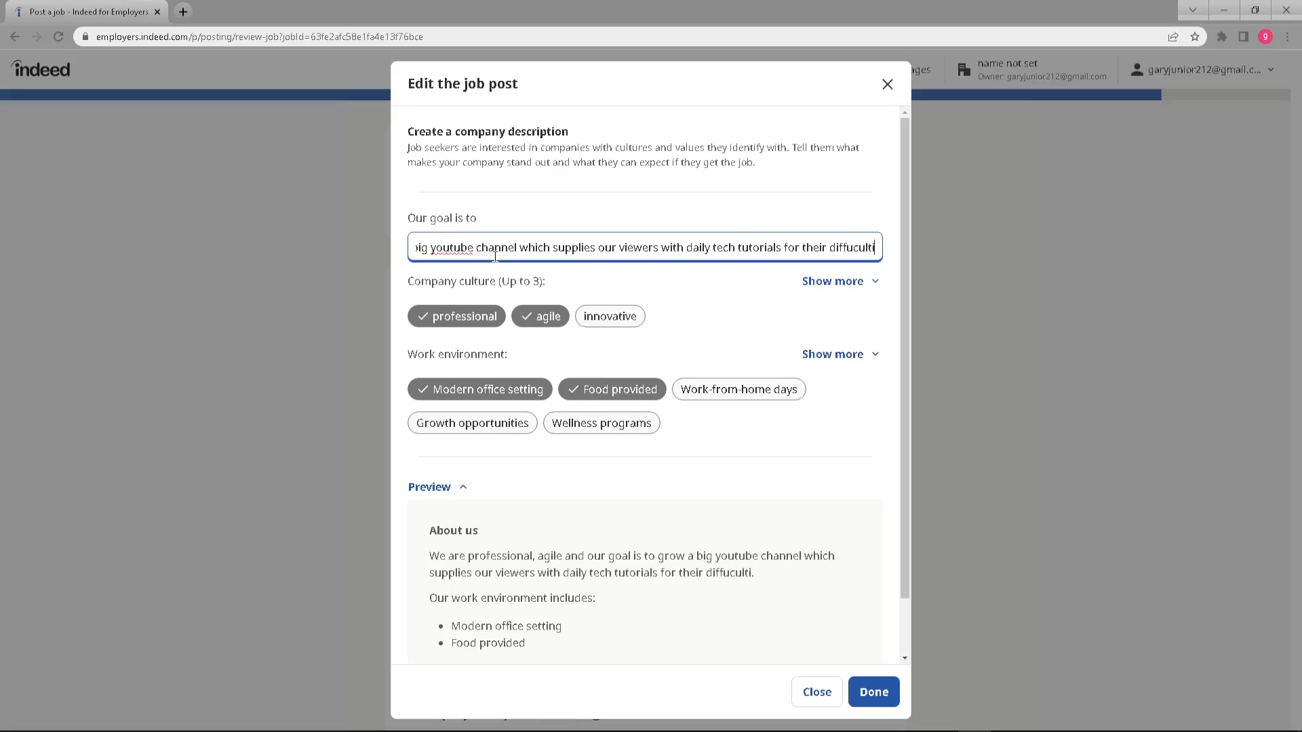
right_click(841, 242)
left_click(875, 250)
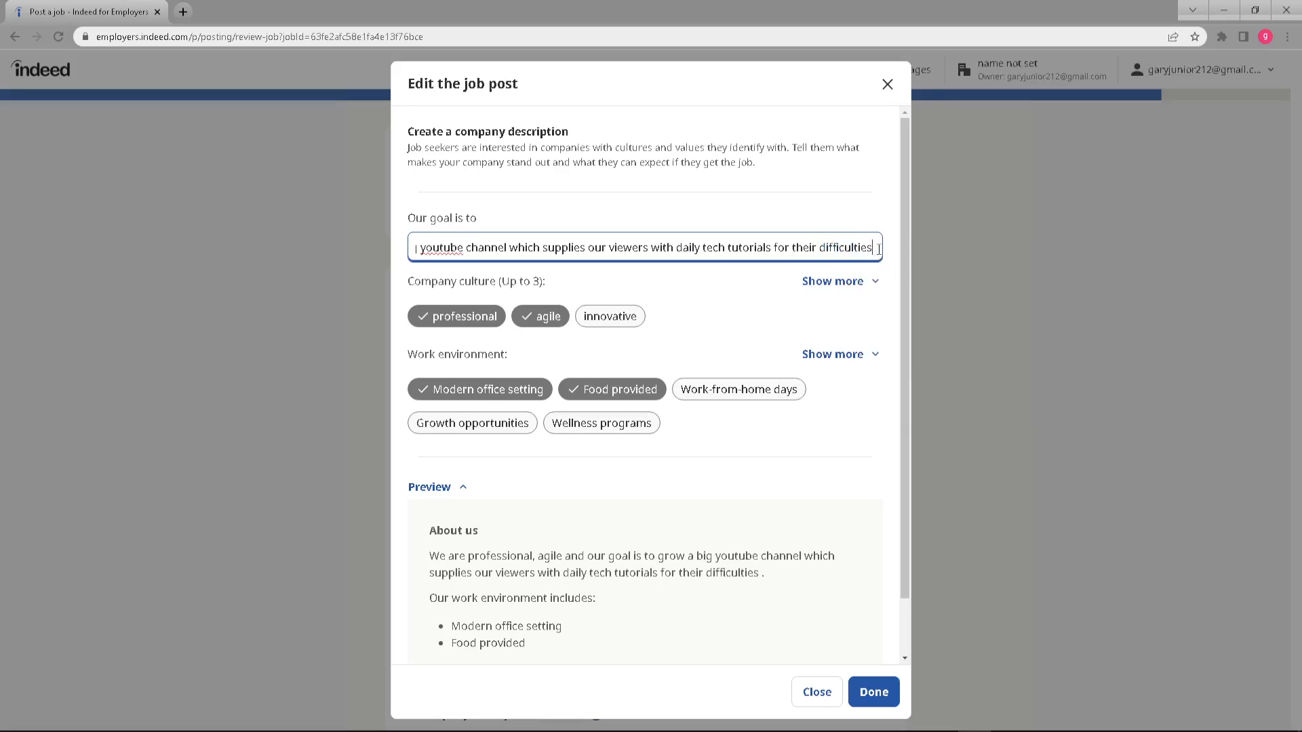
Finish the company goal sentence with "on their specific devices".
type("on their")
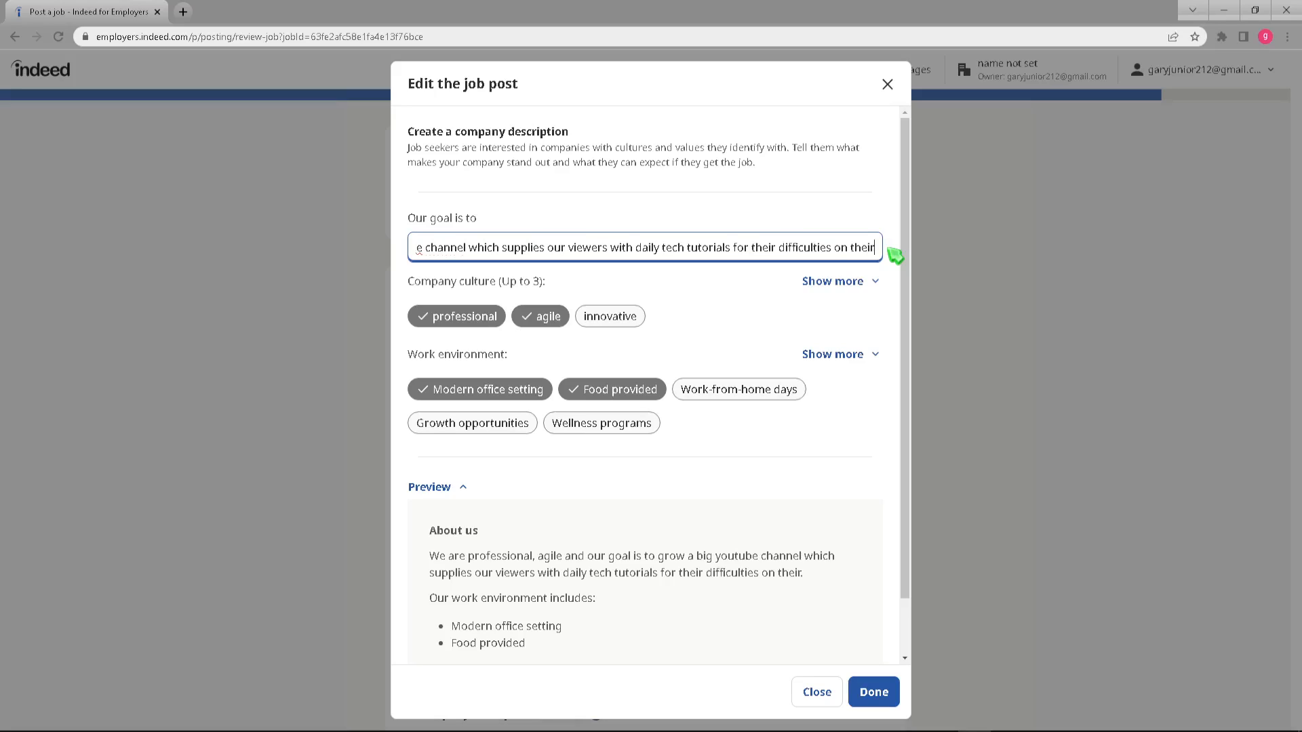
type(" speci")
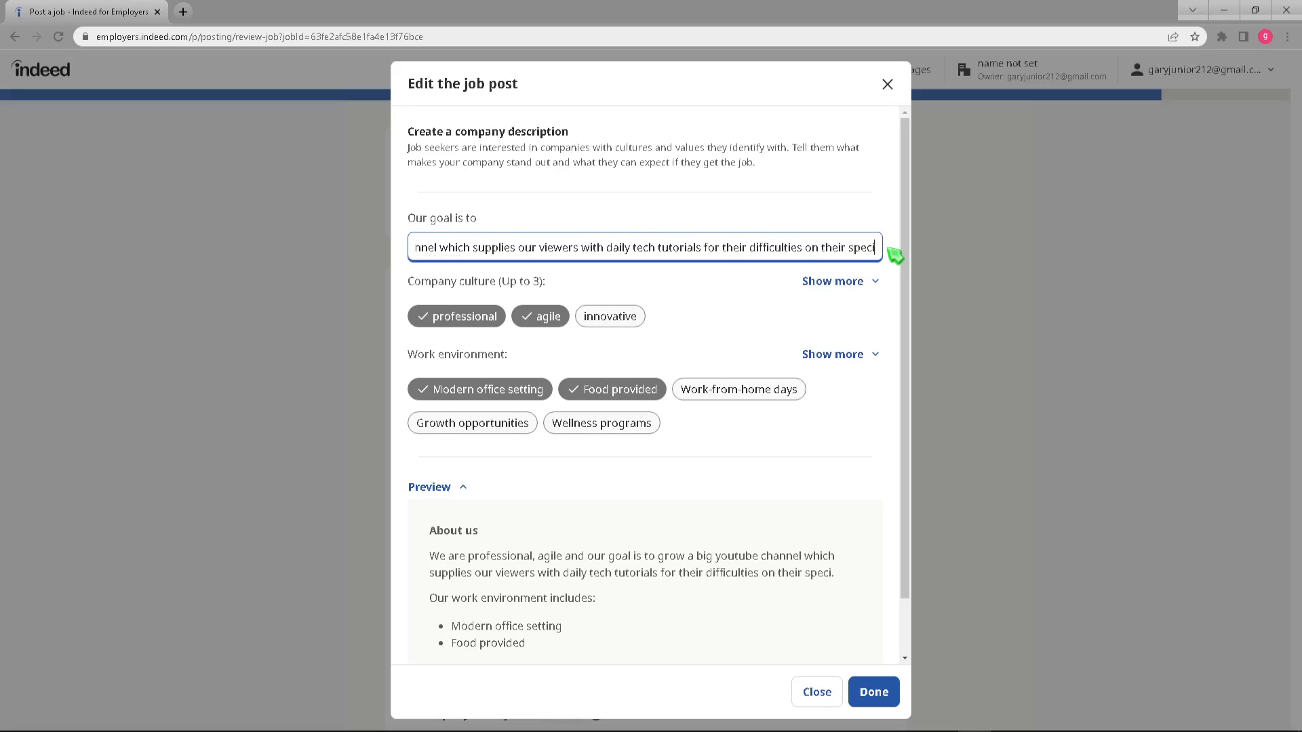
type("fic devices")
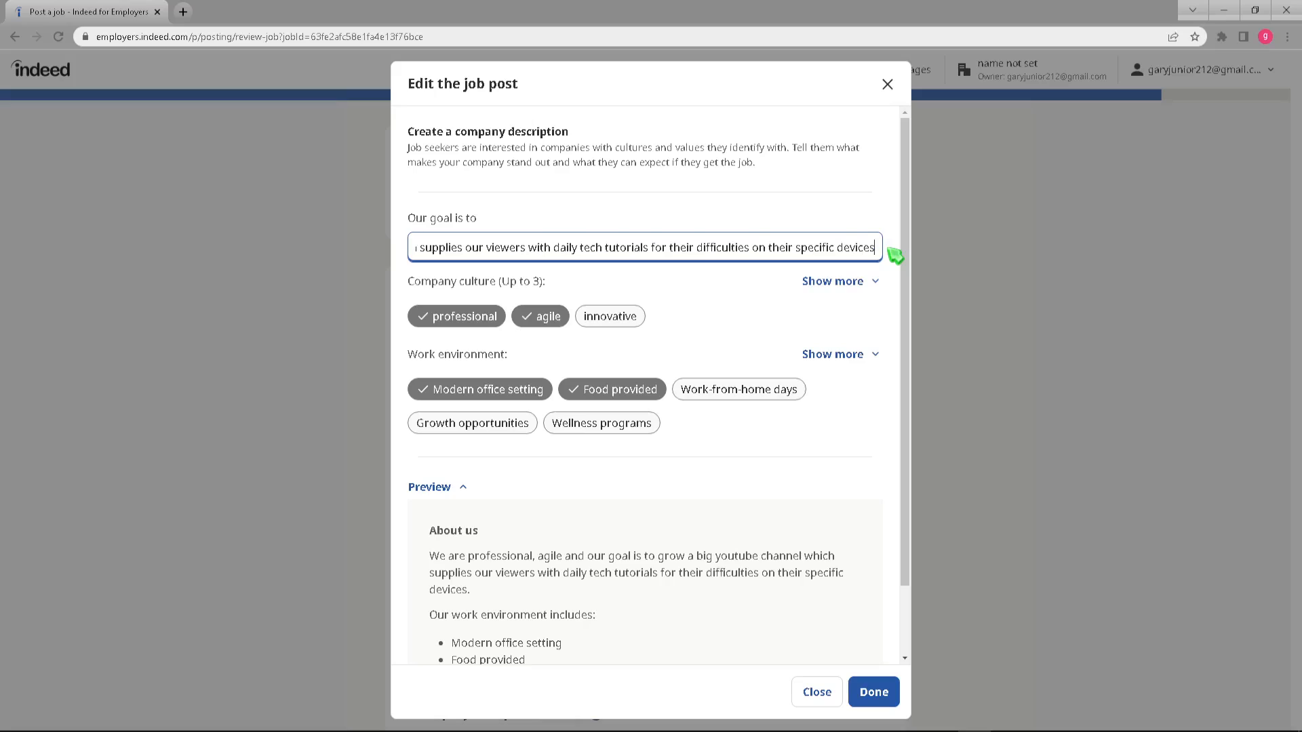
left_click(747, 328)
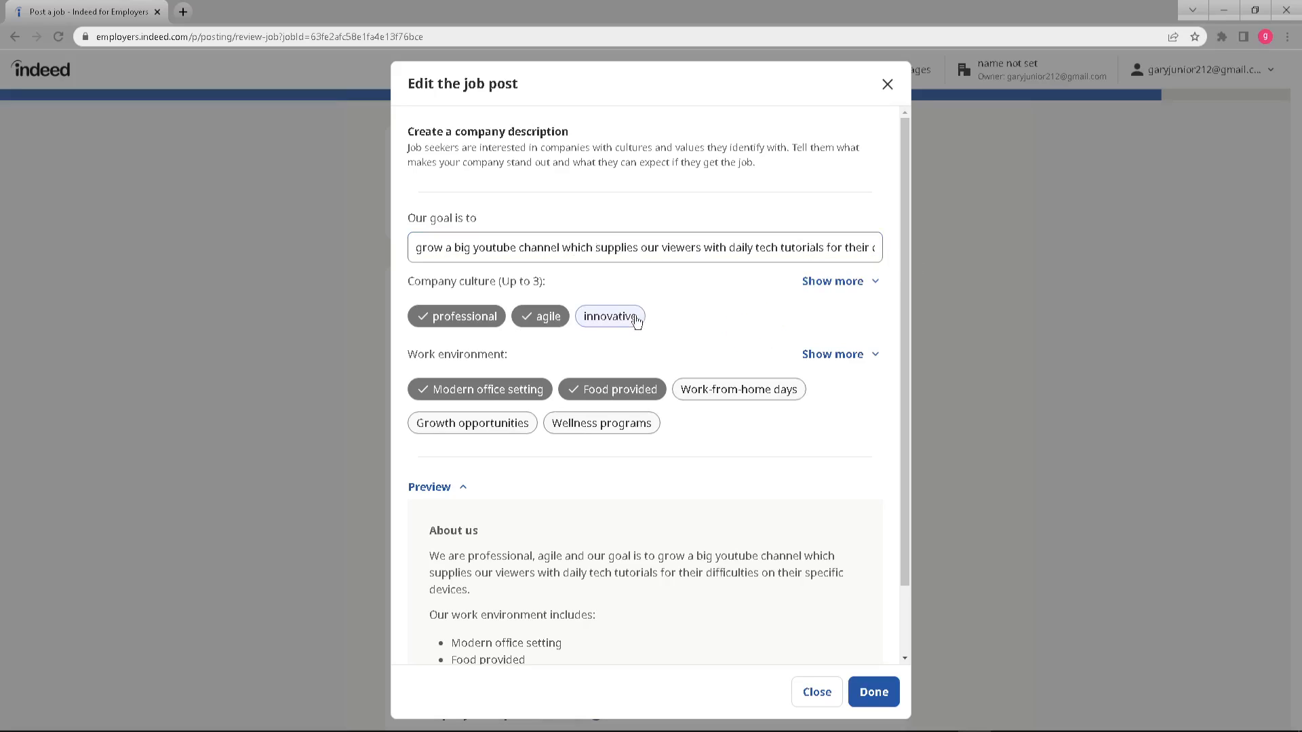
Replace Modern office setting and Food provided with Work-from-home days and Flexible working hours as work environment, and add innovative to the company culture.
left_click(588, 399)
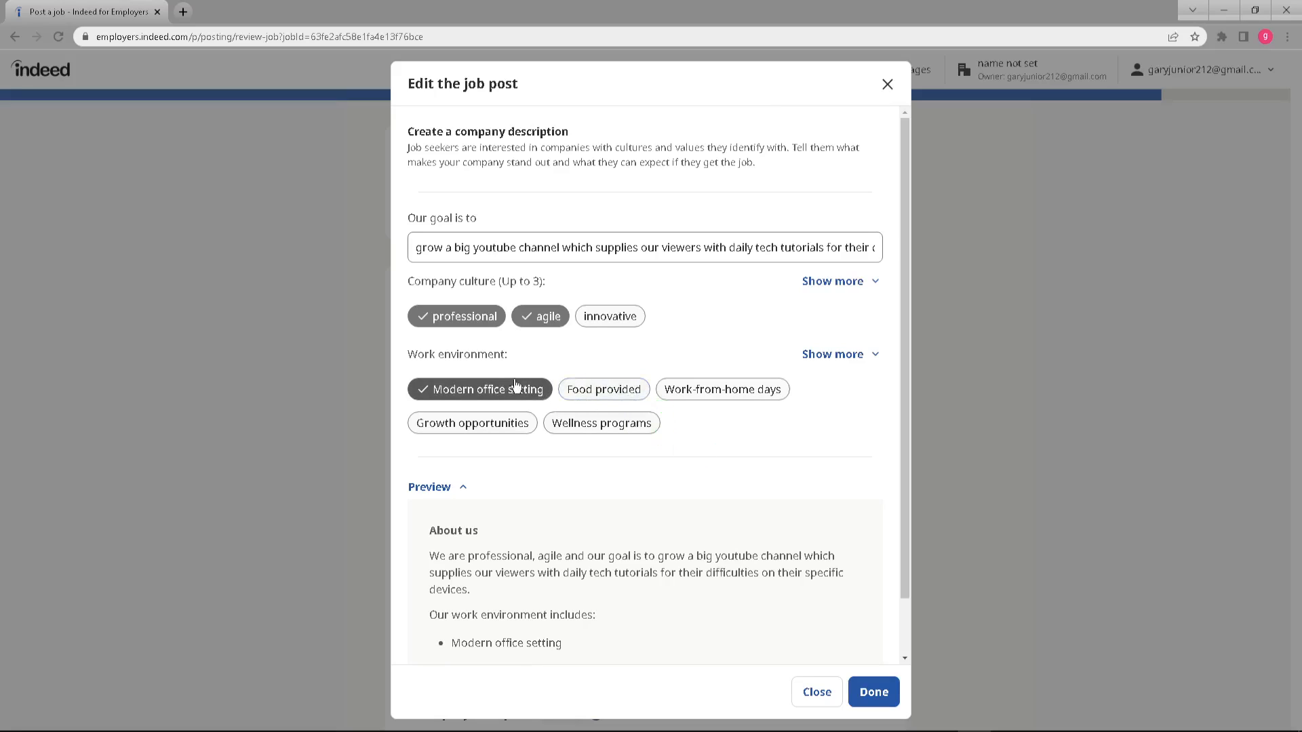
left_click(705, 397)
left_click(500, 397)
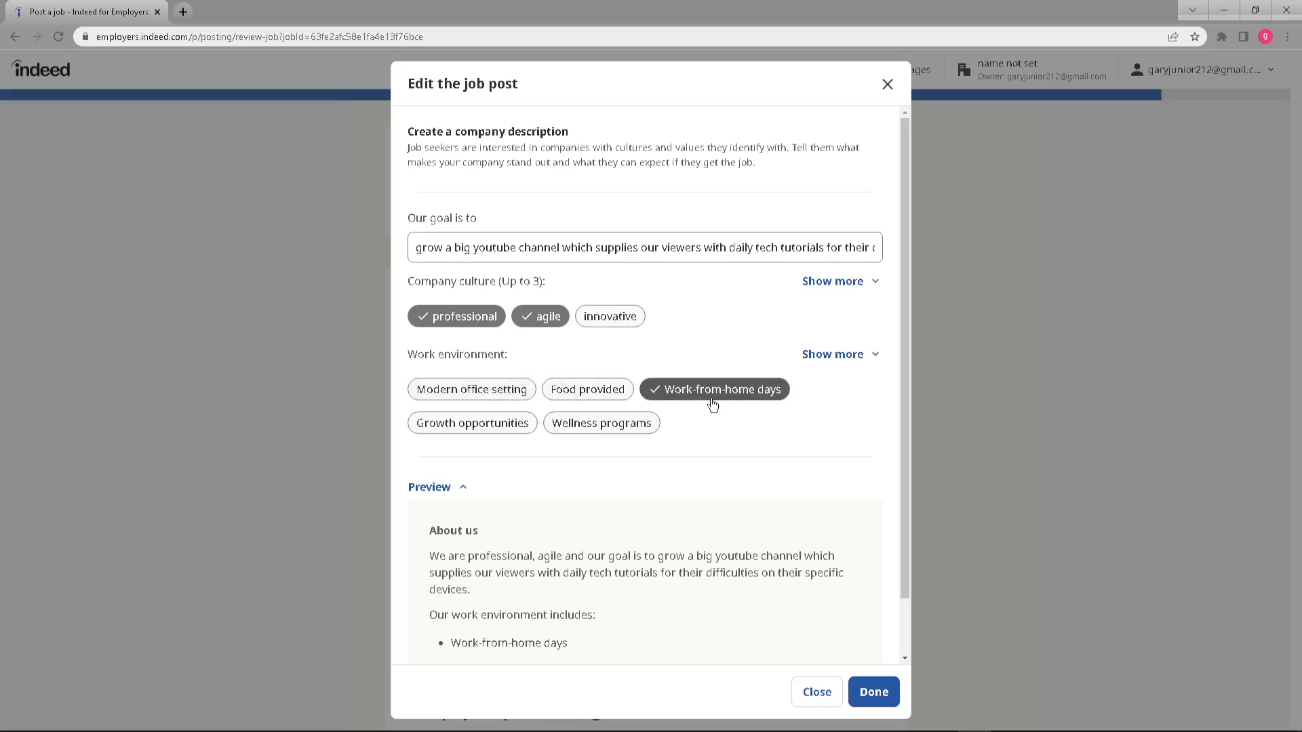
left_click(851, 358)
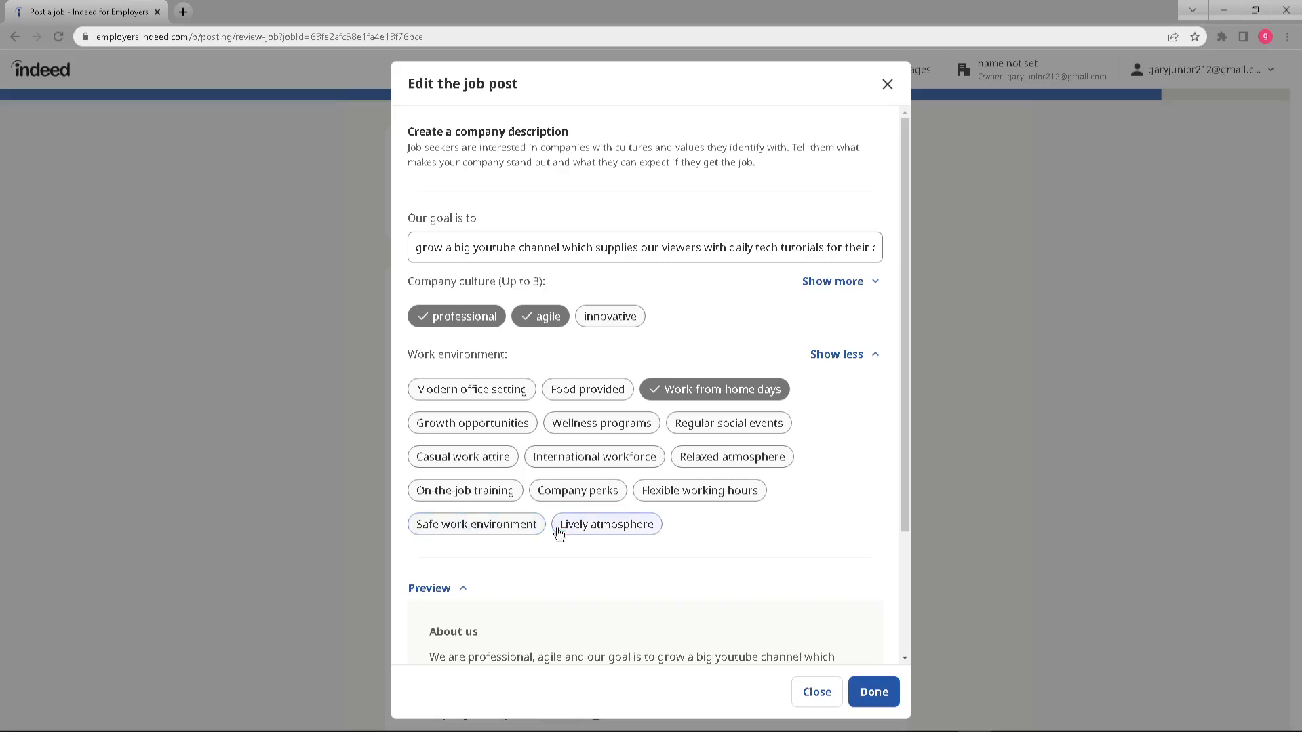
left_click(700, 490)
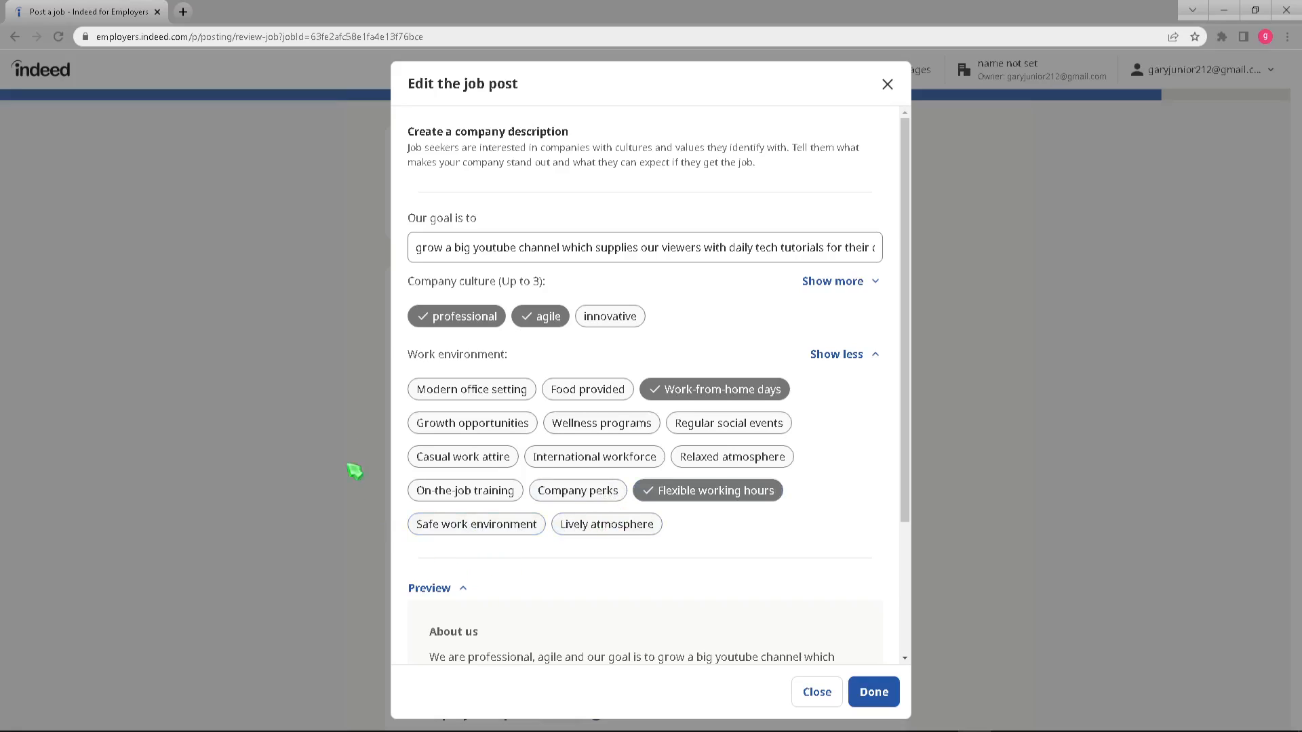
left_click(610, 316)
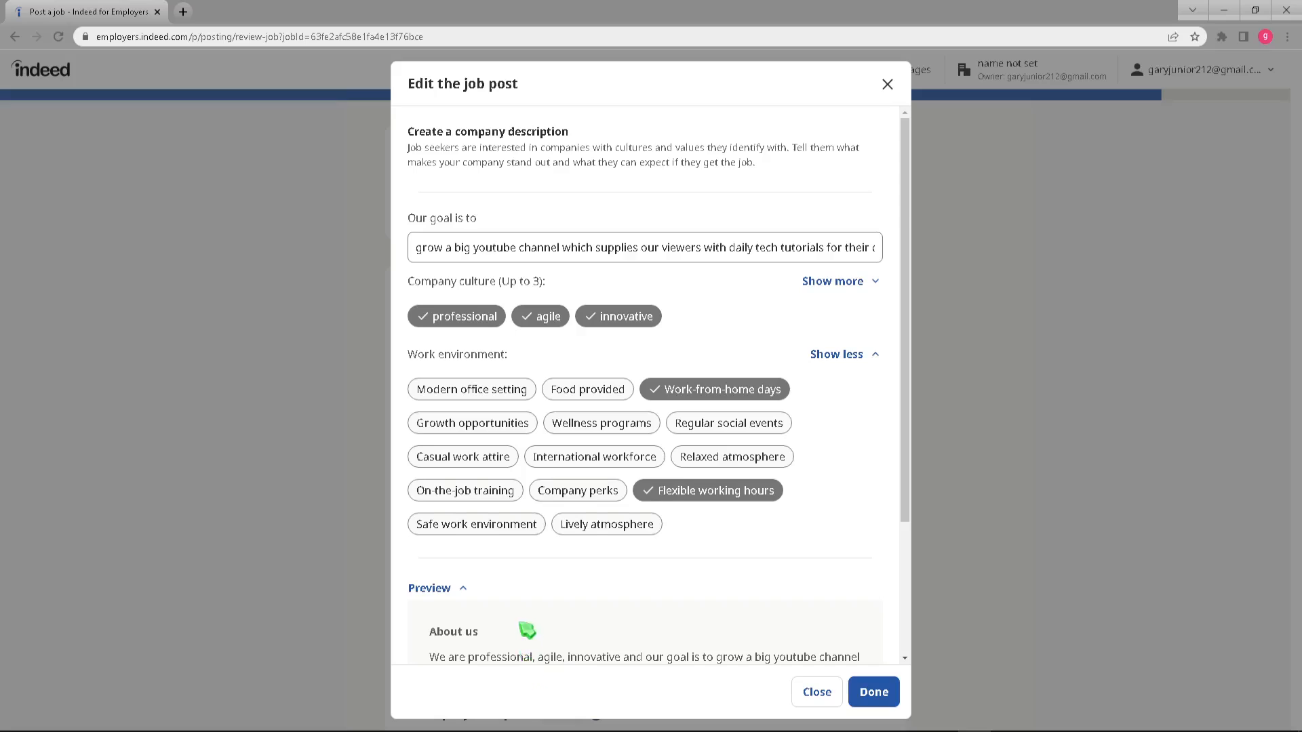
Read through the About us preview and save the company description.
scroll(522, 610, "down", 2)
scroll(512, 586, "down", 1)
left_click_drag(532, 478, 648, 476)
left_click(579, 452)
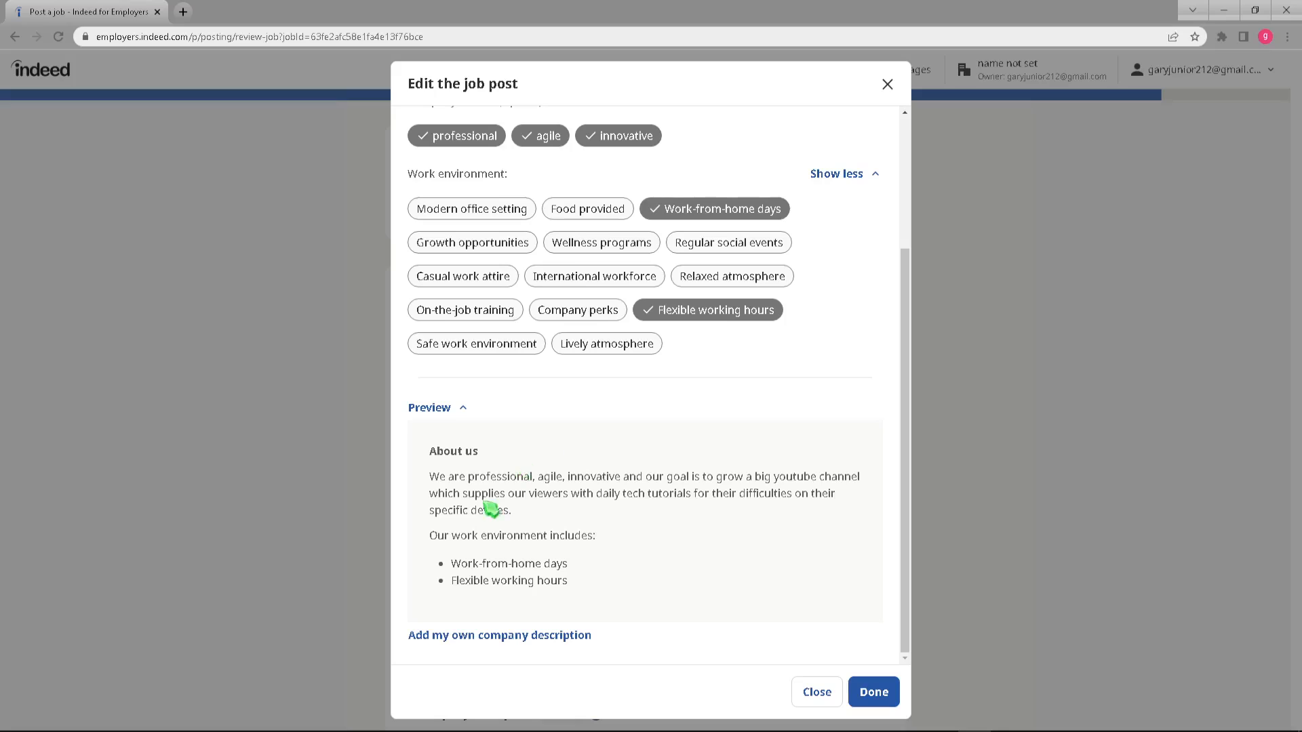
left_click_drag(465, 478, 613, 481)
left_click(614, 480)
left_click_drag(509, 479, 644, 480)
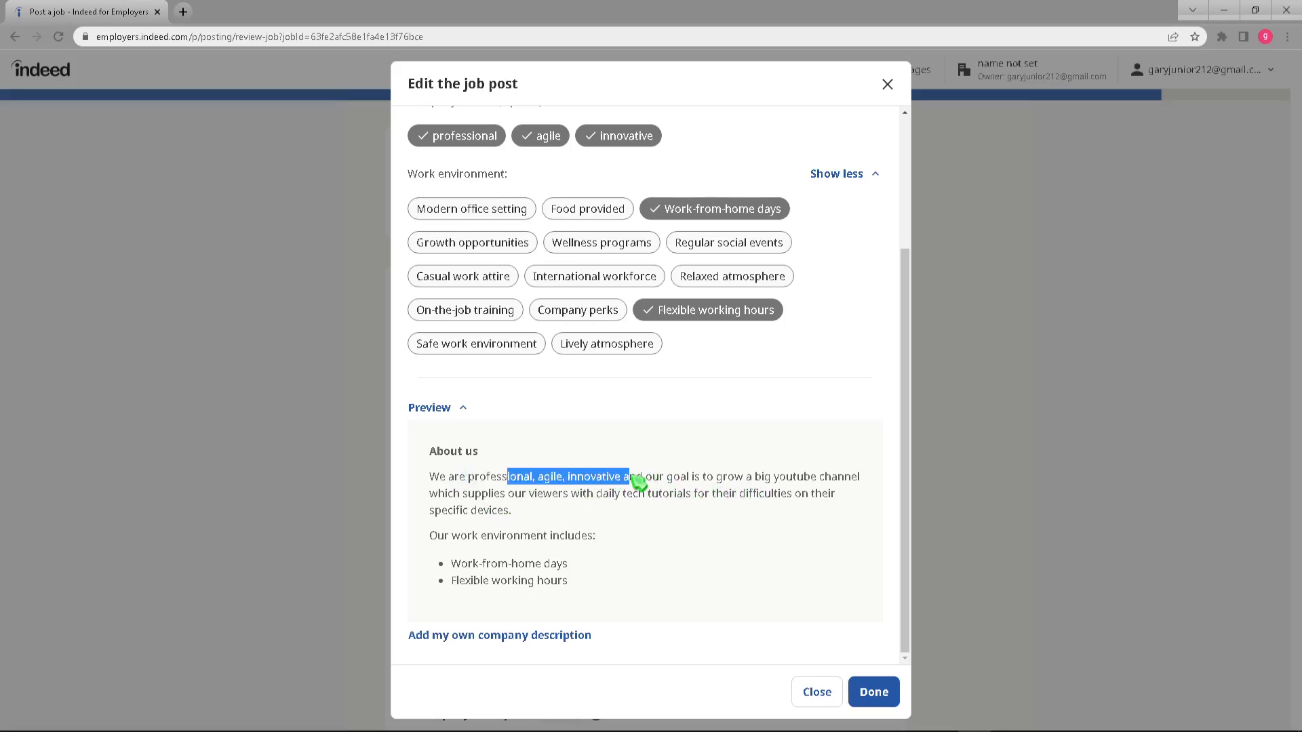
left_click(644, 478)
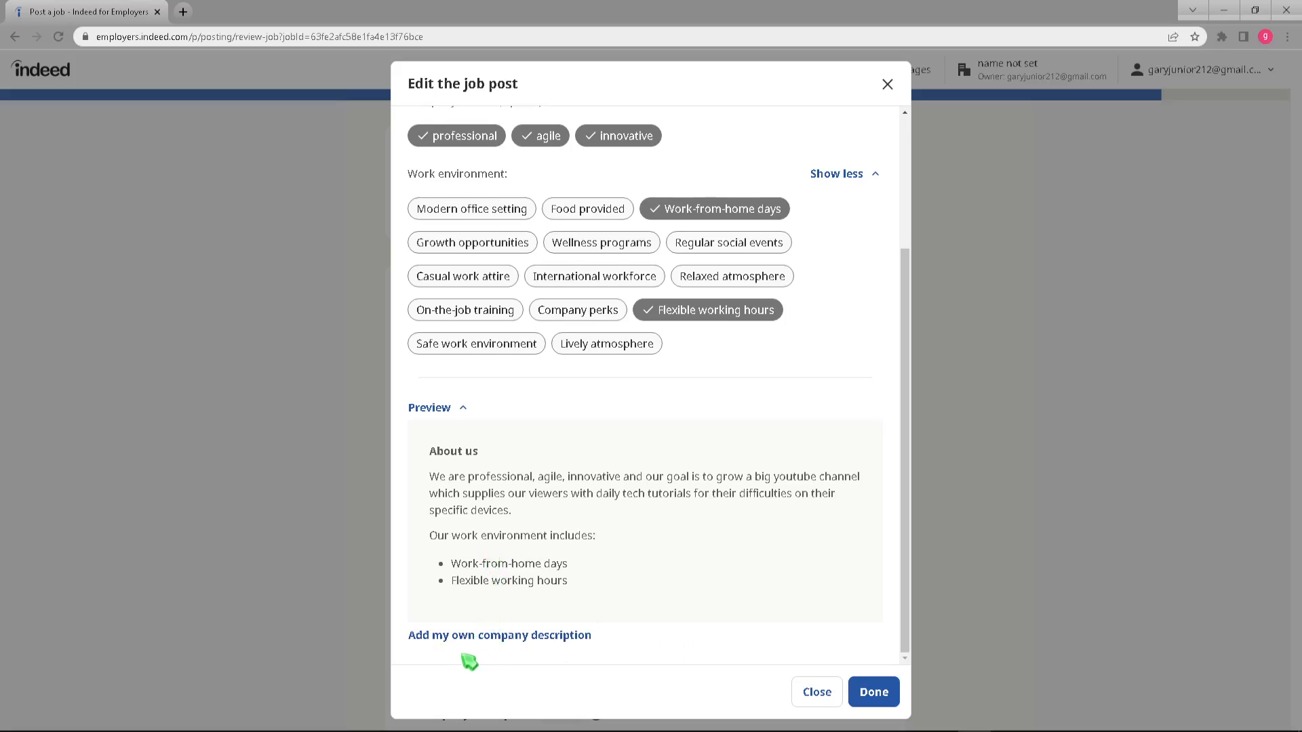
left_click(873, 692)
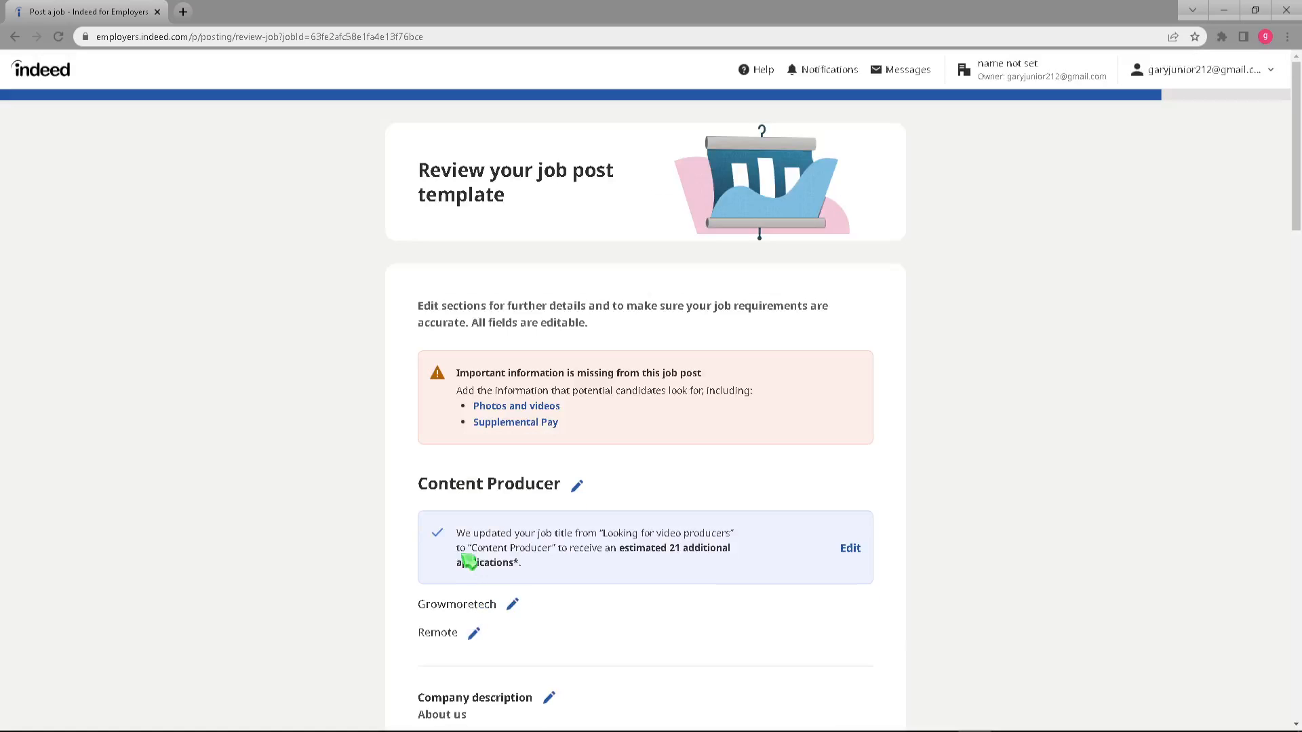
Check the missing Supplemental Pay entry and examine the notice about the updated job title.
left_click(515, 422)
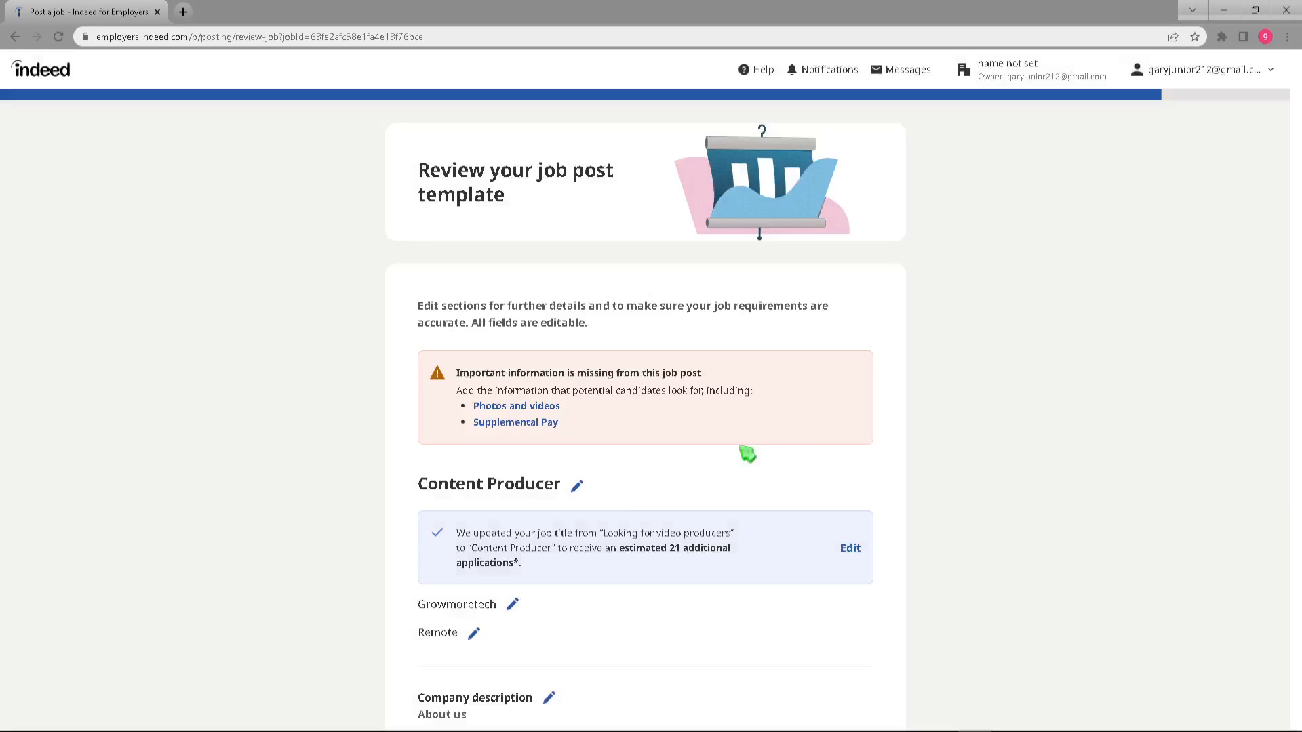
left_click(887, 325)
scroll(514, 567, "down", 1)
scroll(512, 568, "down", 1)
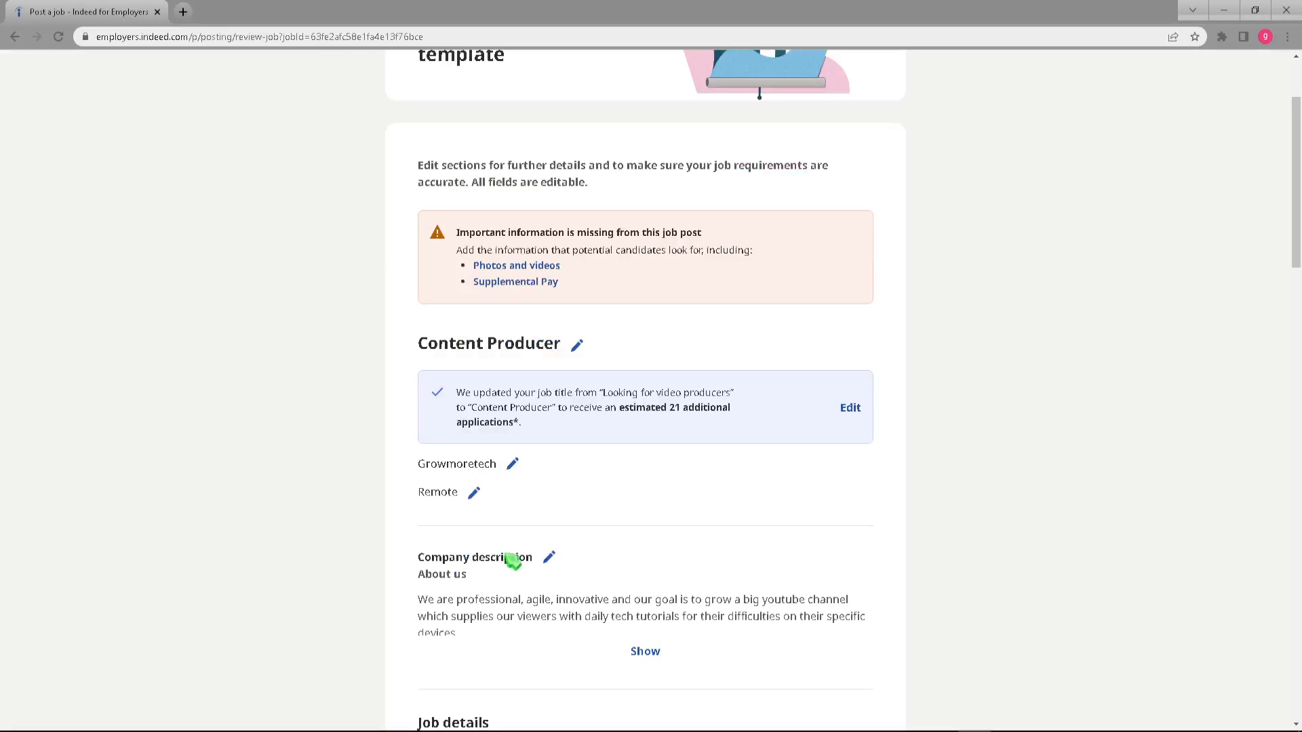
left_click_drag(554, 392, 619, 400)
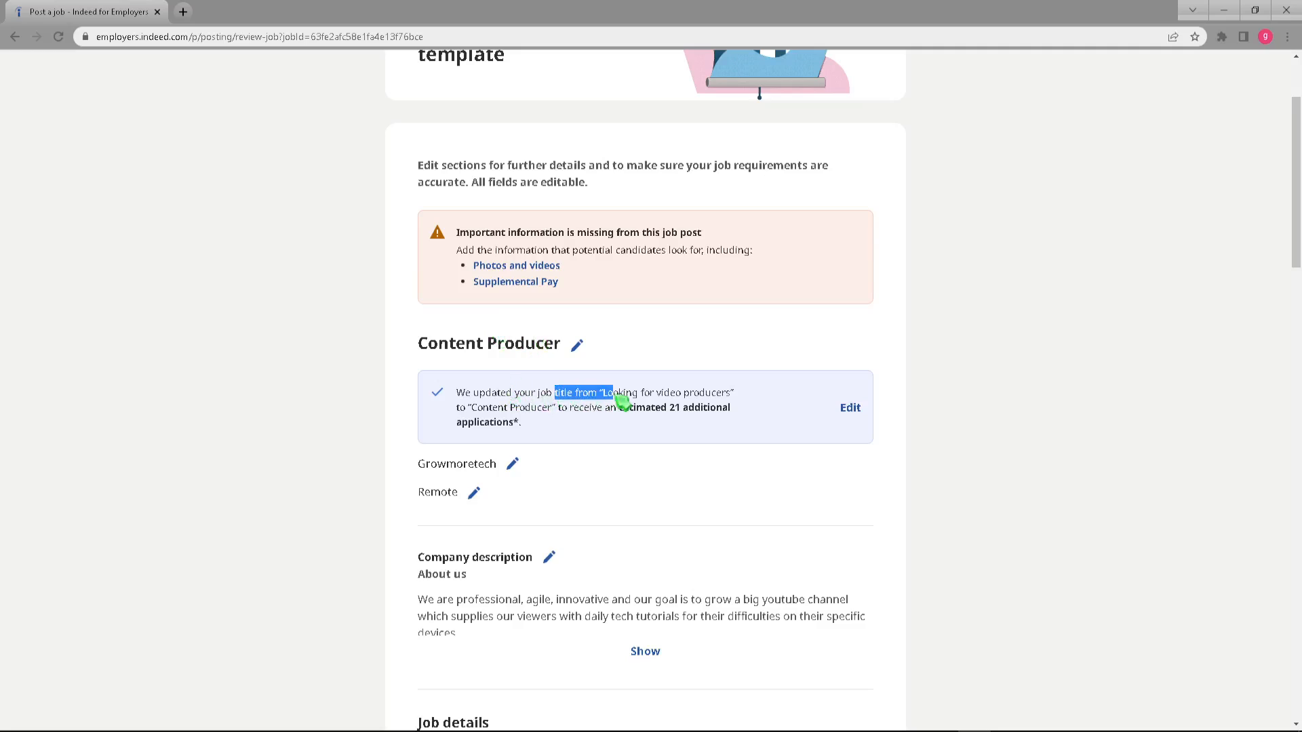
left_click(570, 397)
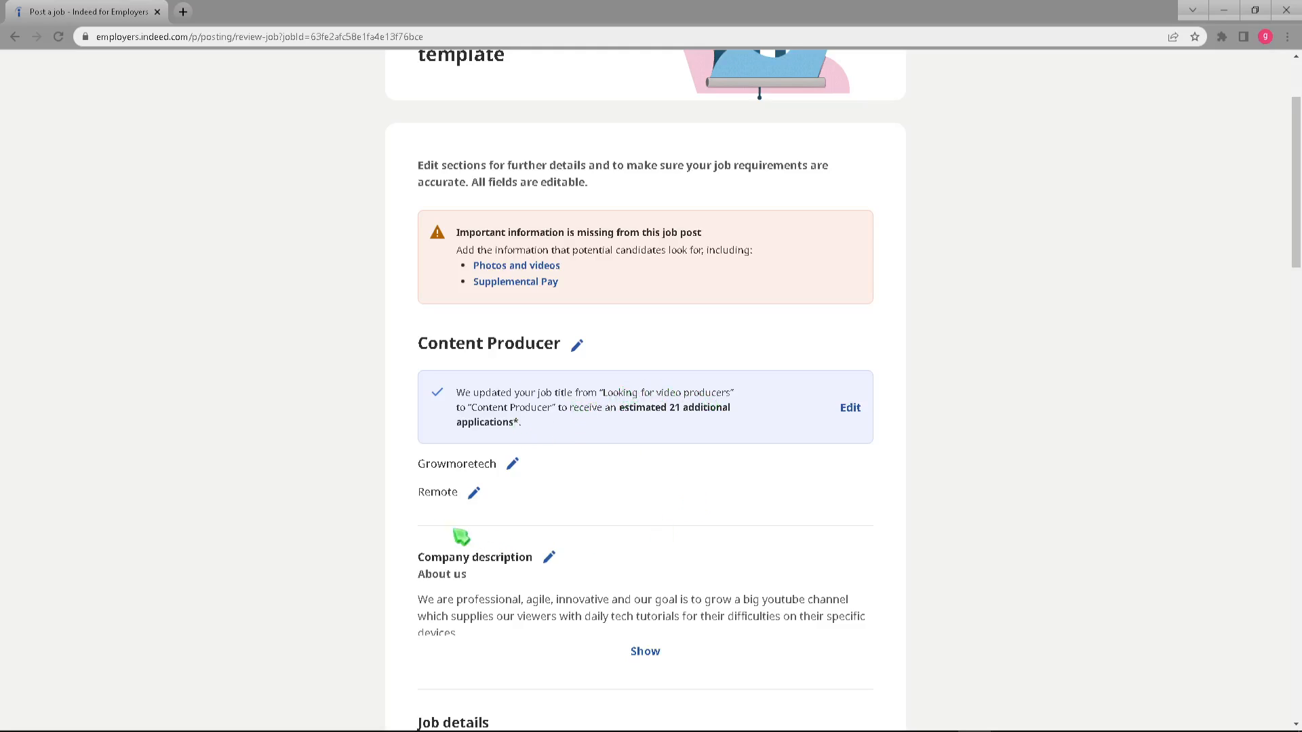
Open the job's pay for editing, choose Add other amount, and show the pay by Starting amount.
scroll(488, 542, "down", 3)
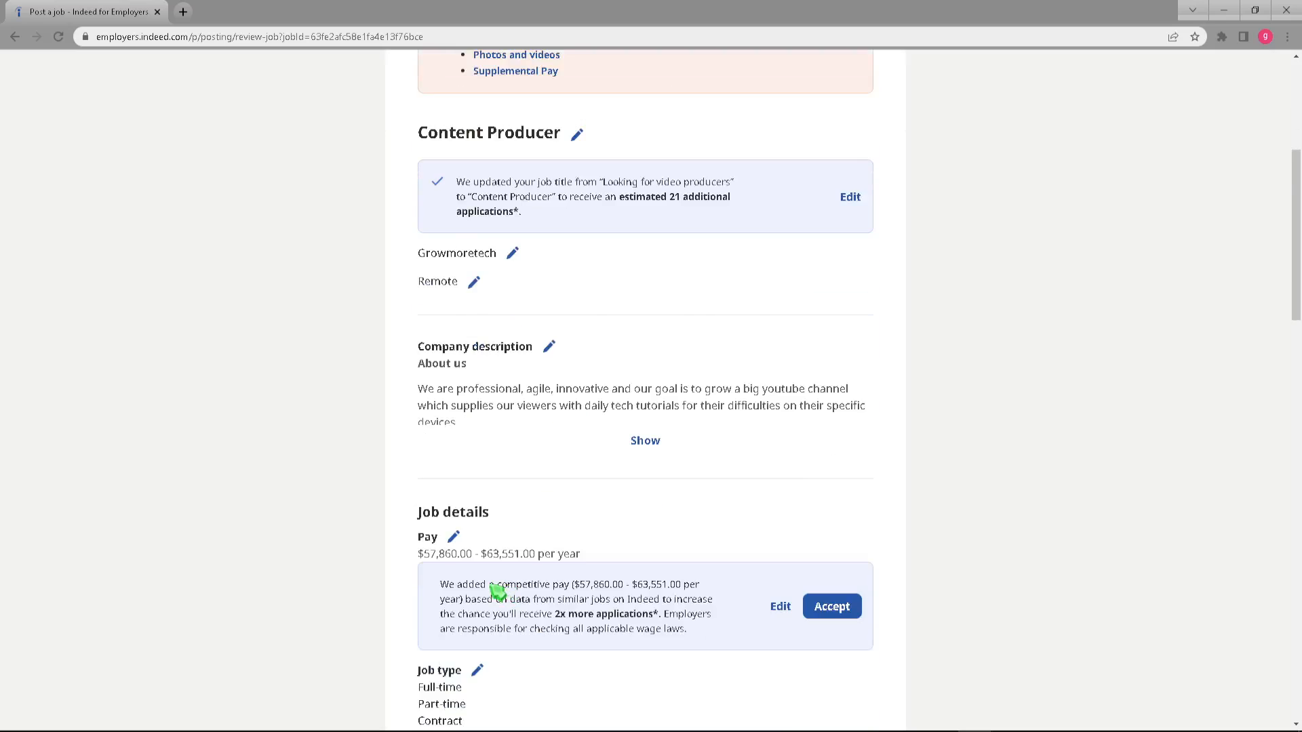
scroll(498, 592, "down", 3)
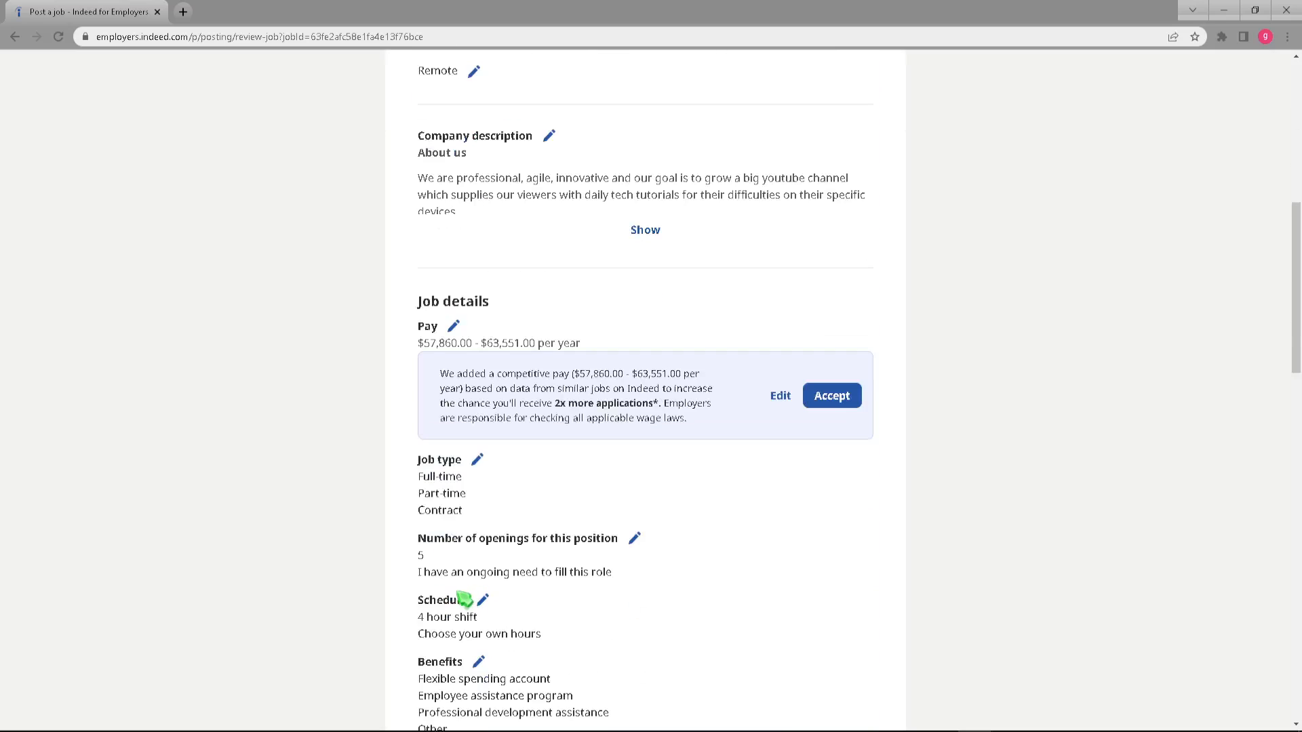
left_click(454, 328)
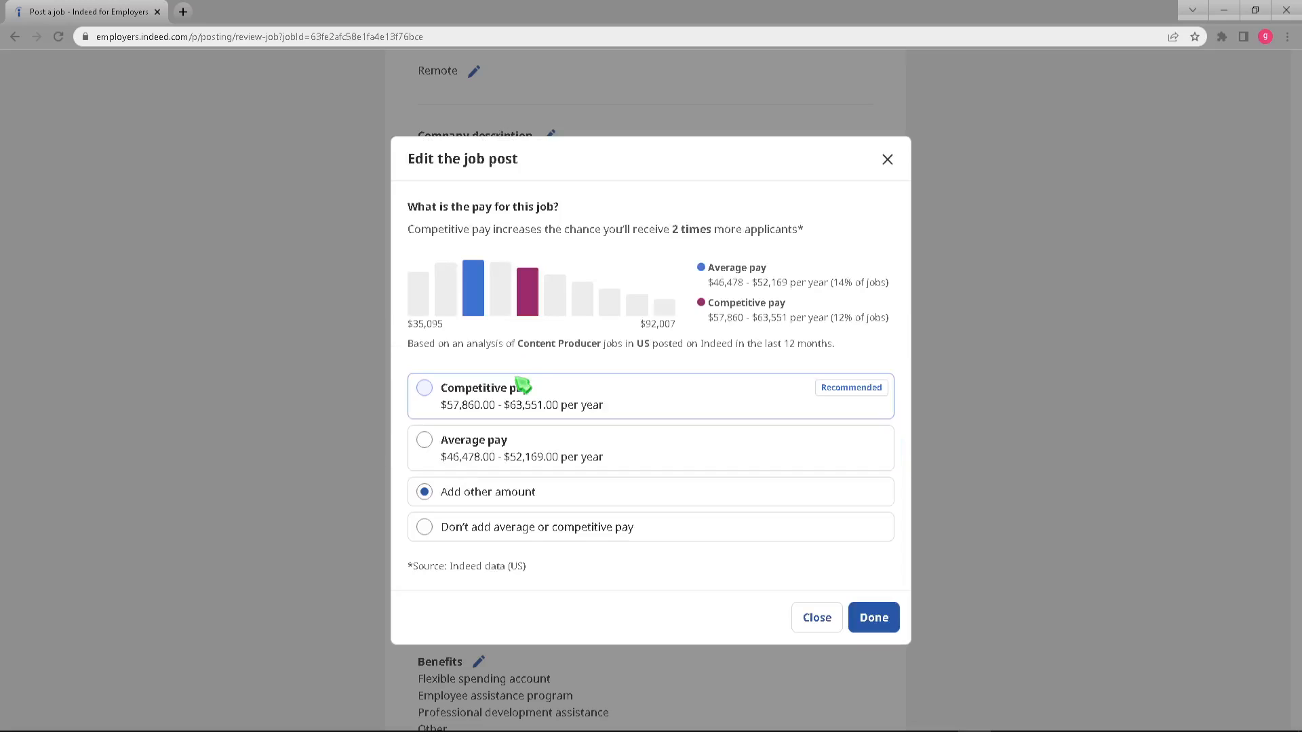
left_click(540, 497)
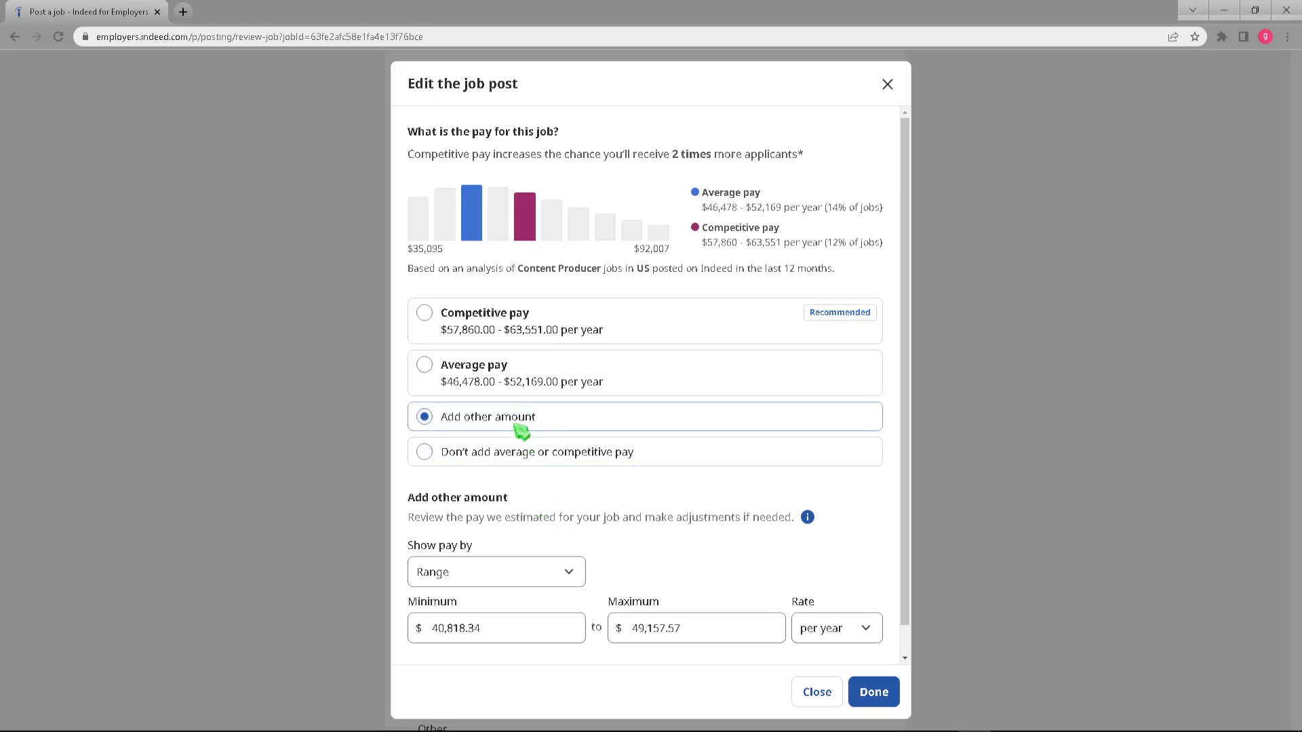
left_click(485, 570)
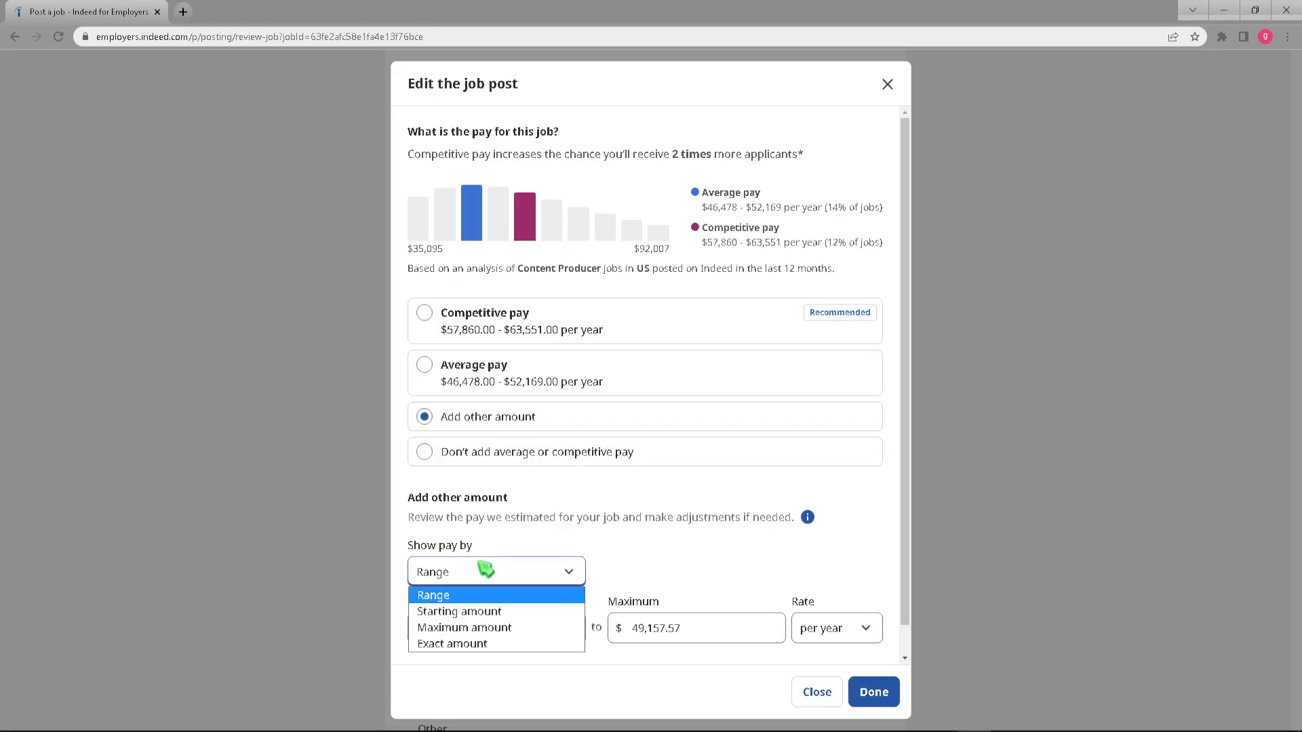
left_click(516, 609)
left_click(515, 625)
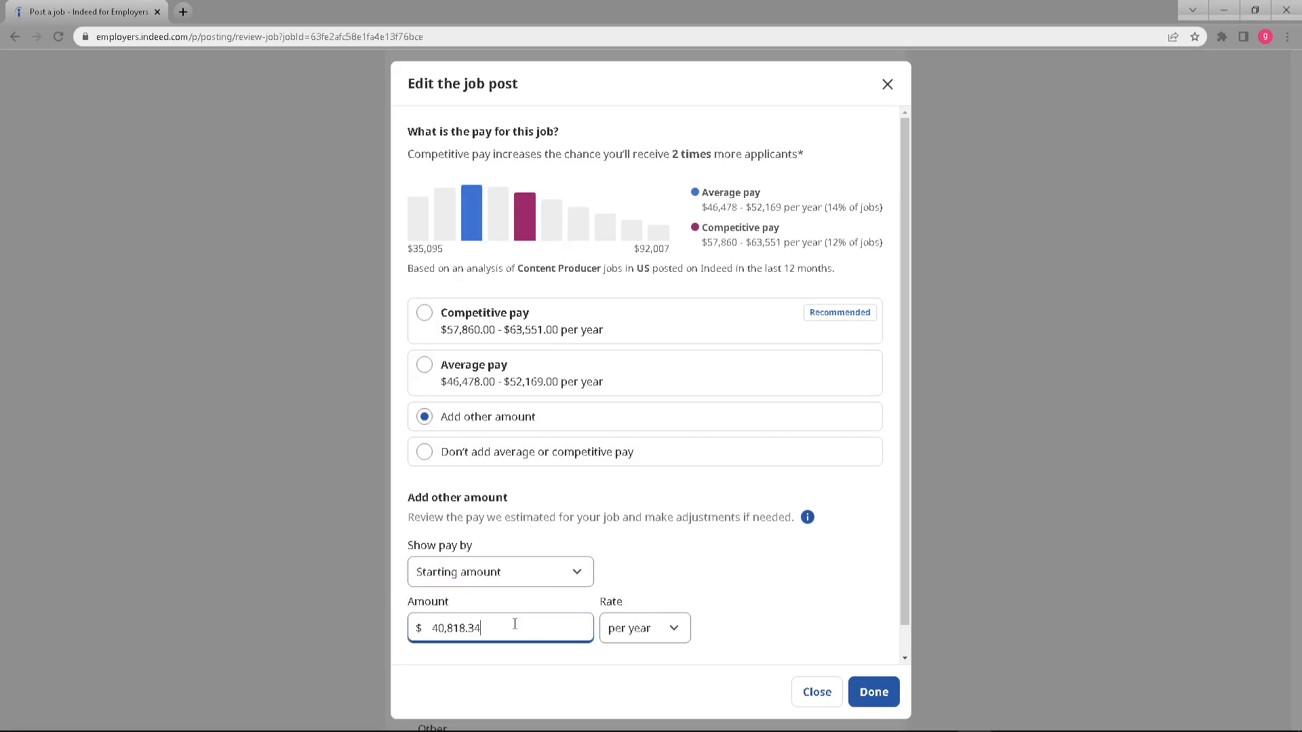
Set the pay rate for the starting amount to per week.
double_click(480, 625)
left_click(668, 634)
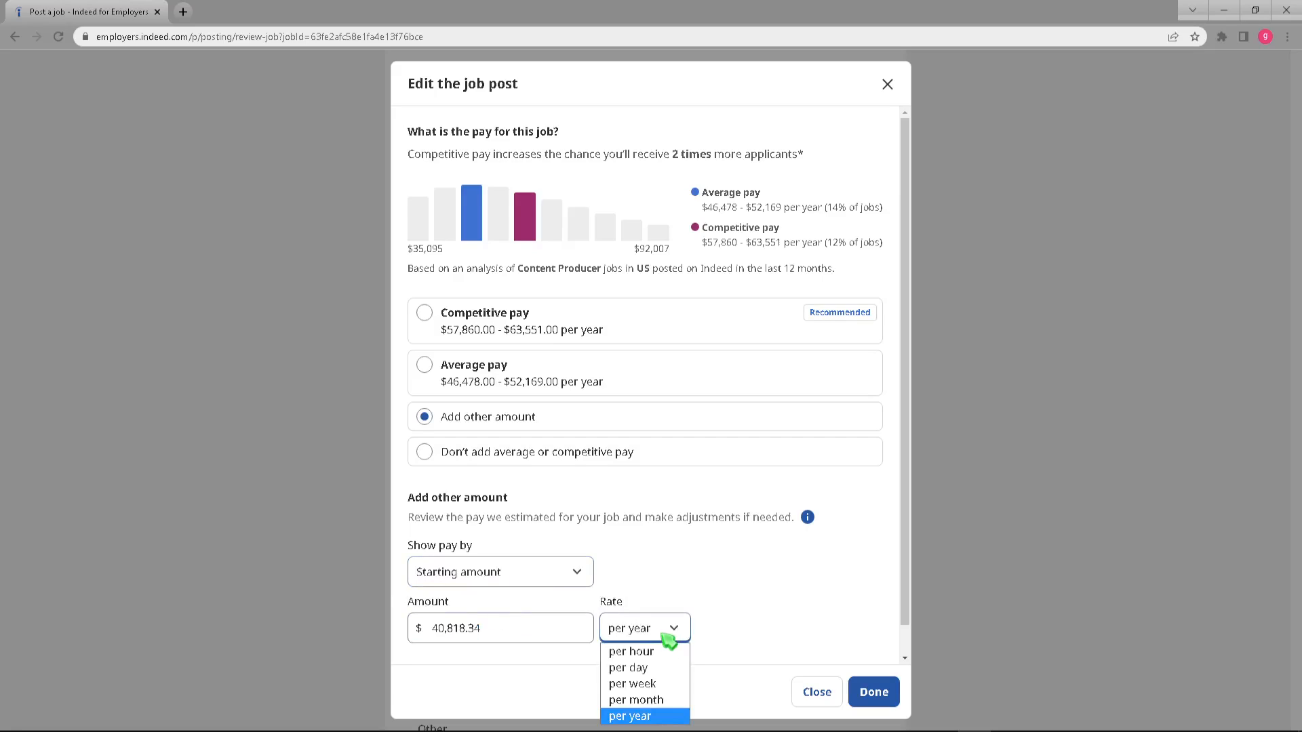
left_click(575, 649)
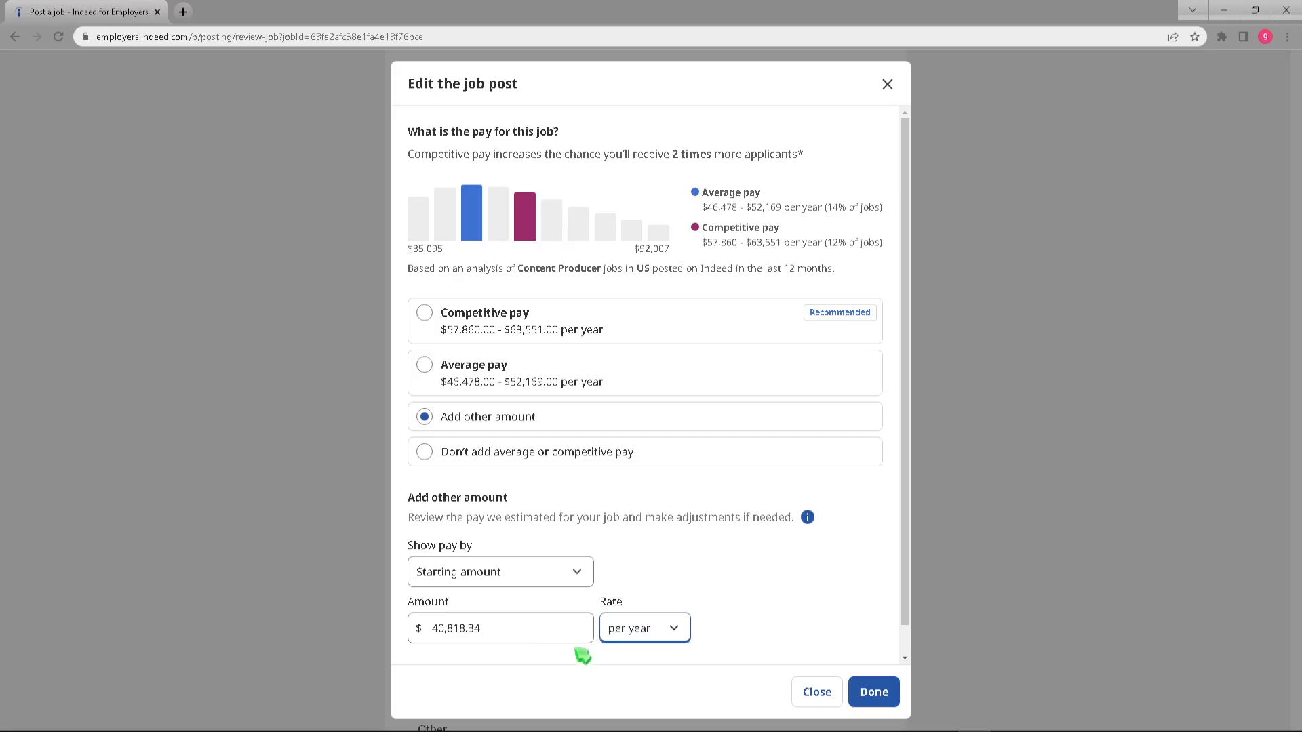
left_click(626, 637)
left_click(651, 685)
Try out replacement starting amounts for the weekly pay, ending with $300.
left_click(528, 628)
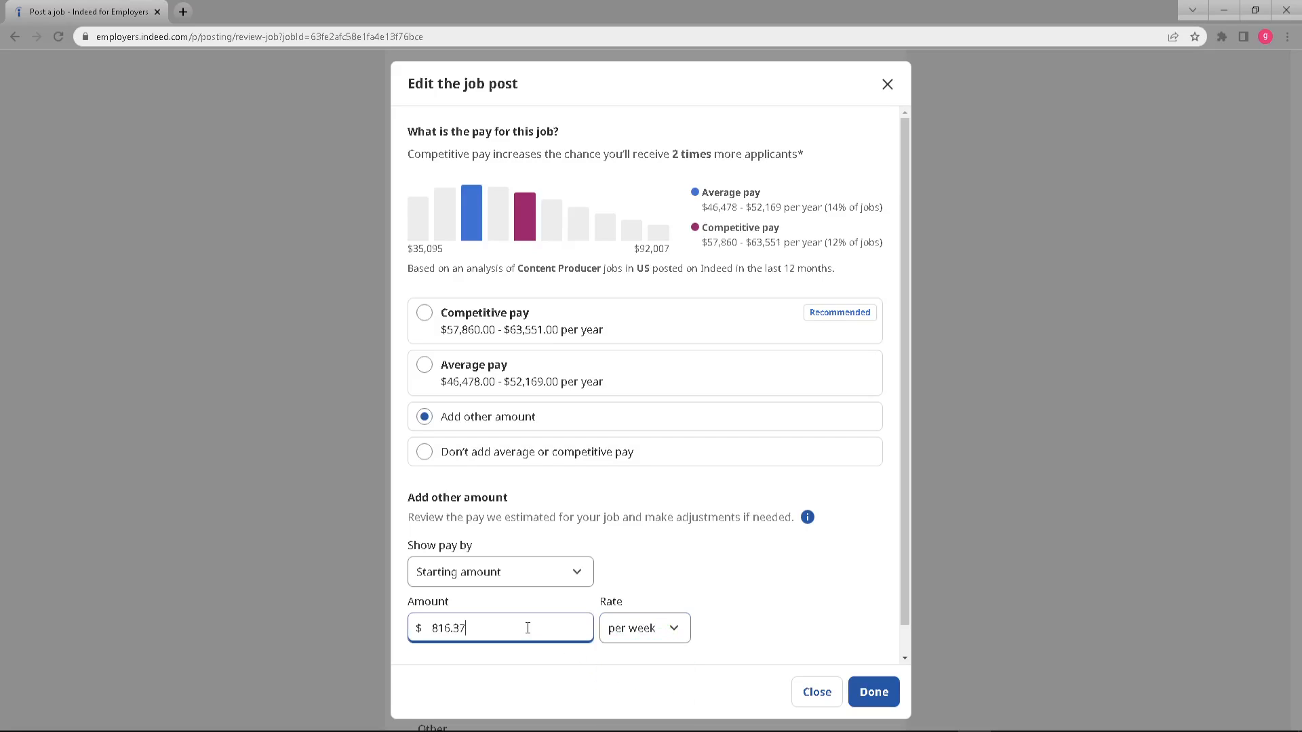
key("BackSpace")
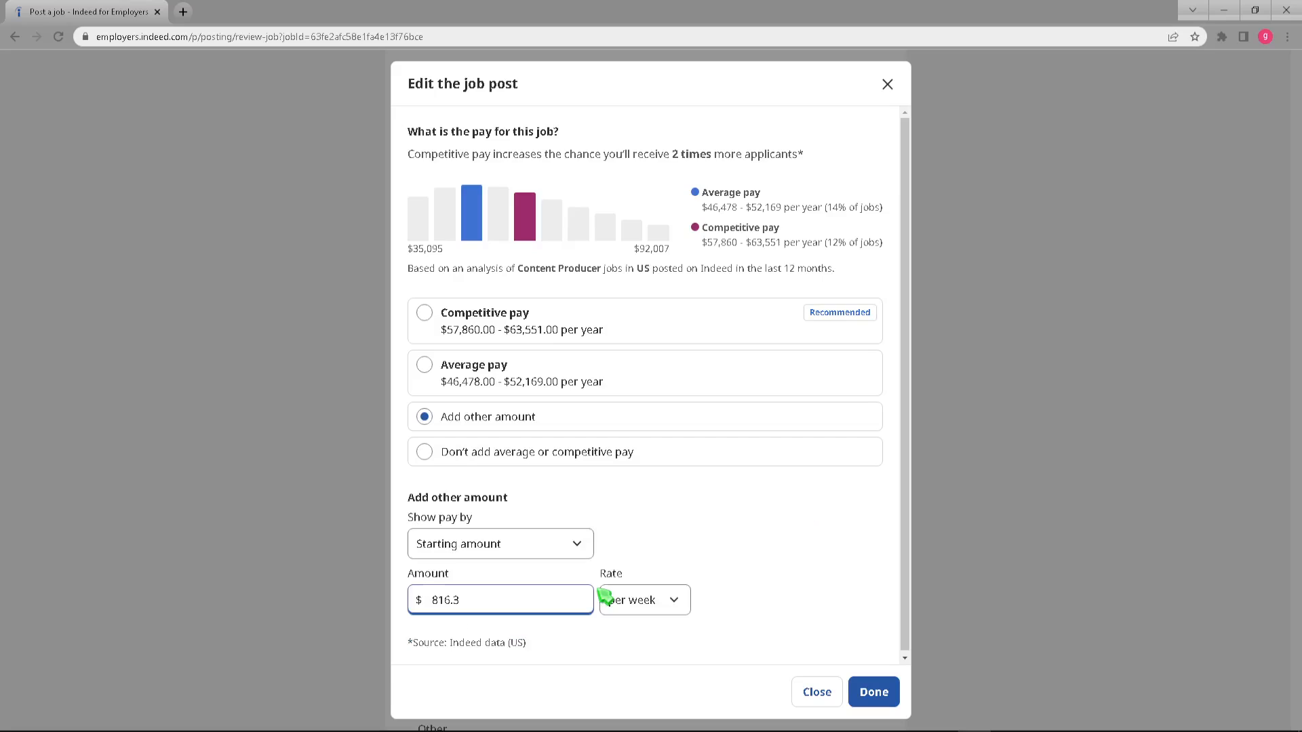
type("10")
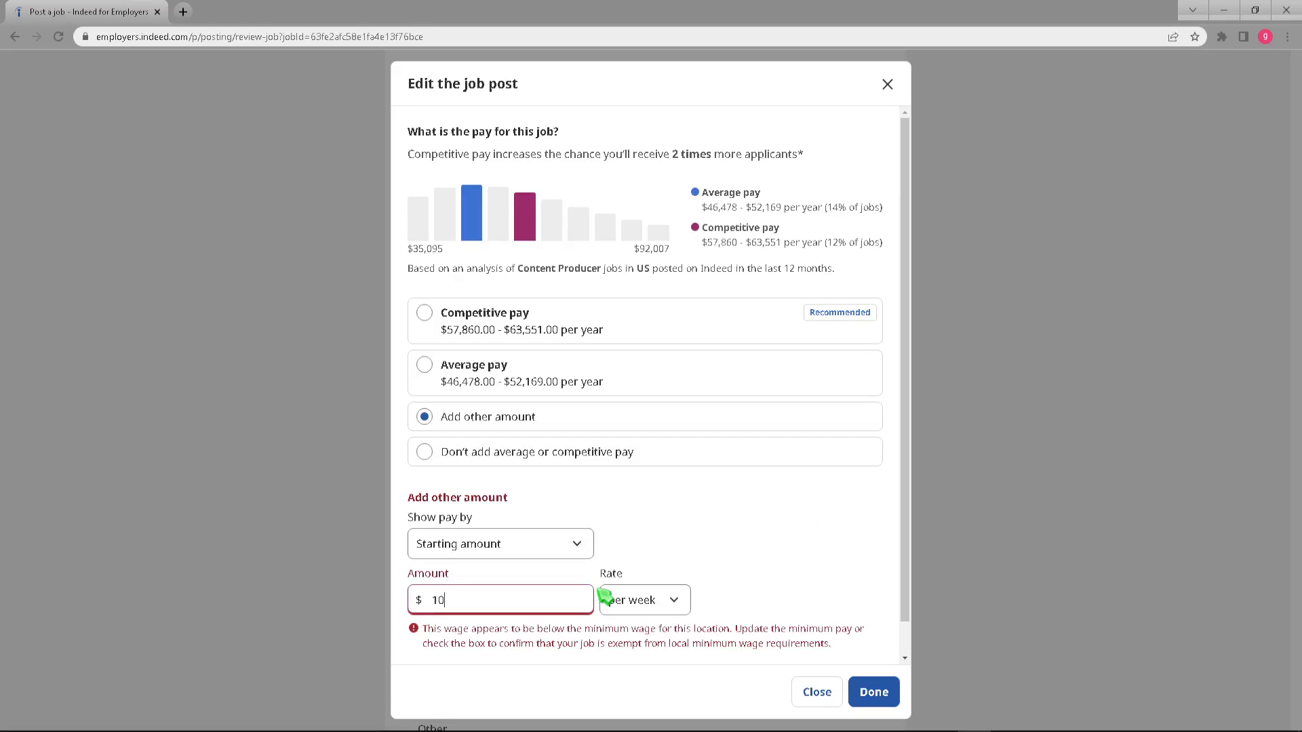
type("00")
key("BackSpace")
key("BackSpace")
type("2")
key("BackSpace")
key("BackSpace")
type("300")
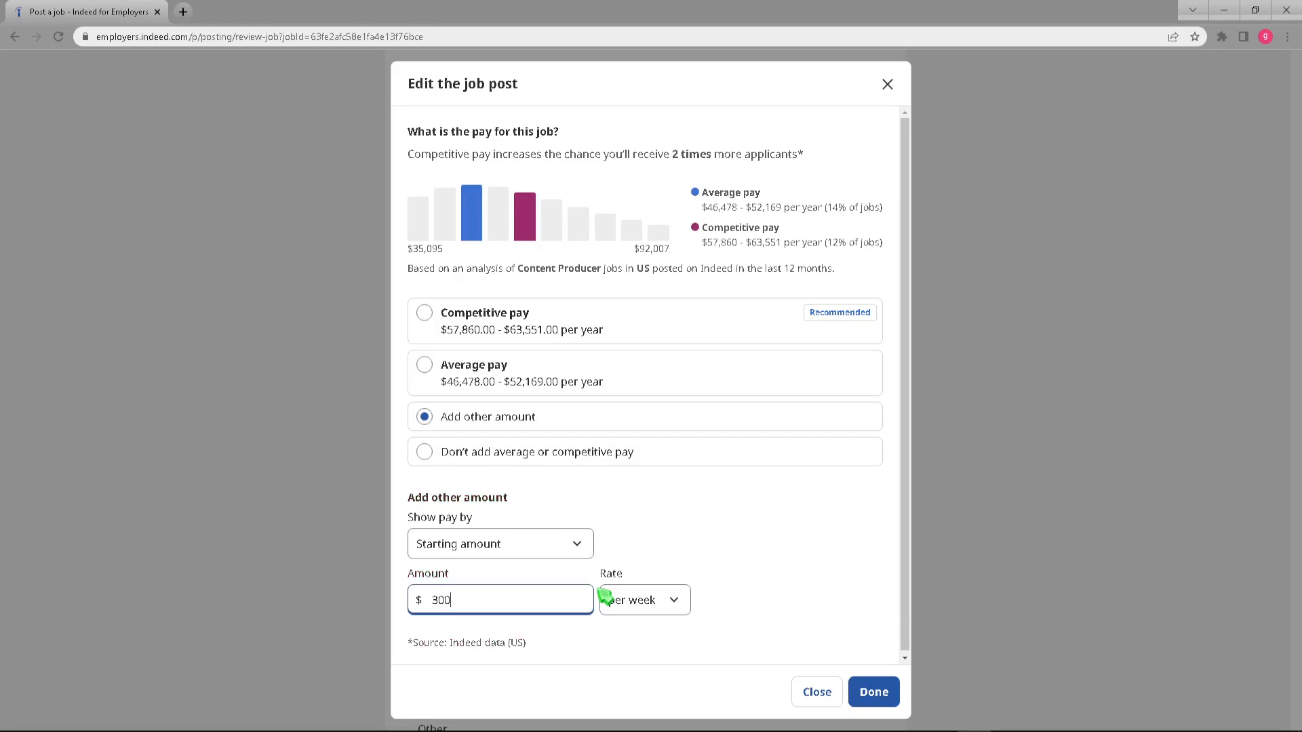
Replace the weekly starting amount with $290.
key("BackSpace")
key("BackSpace")
key("BackSpace")
type("2")
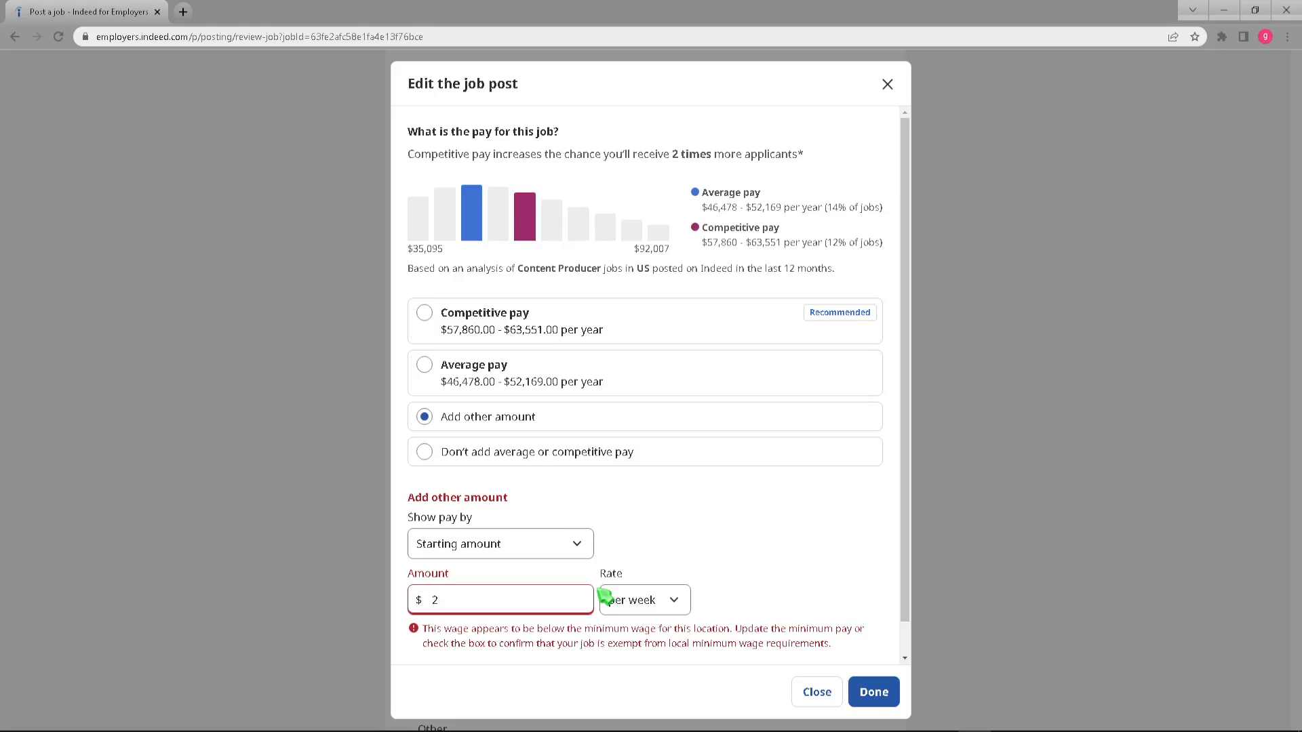
type("90")
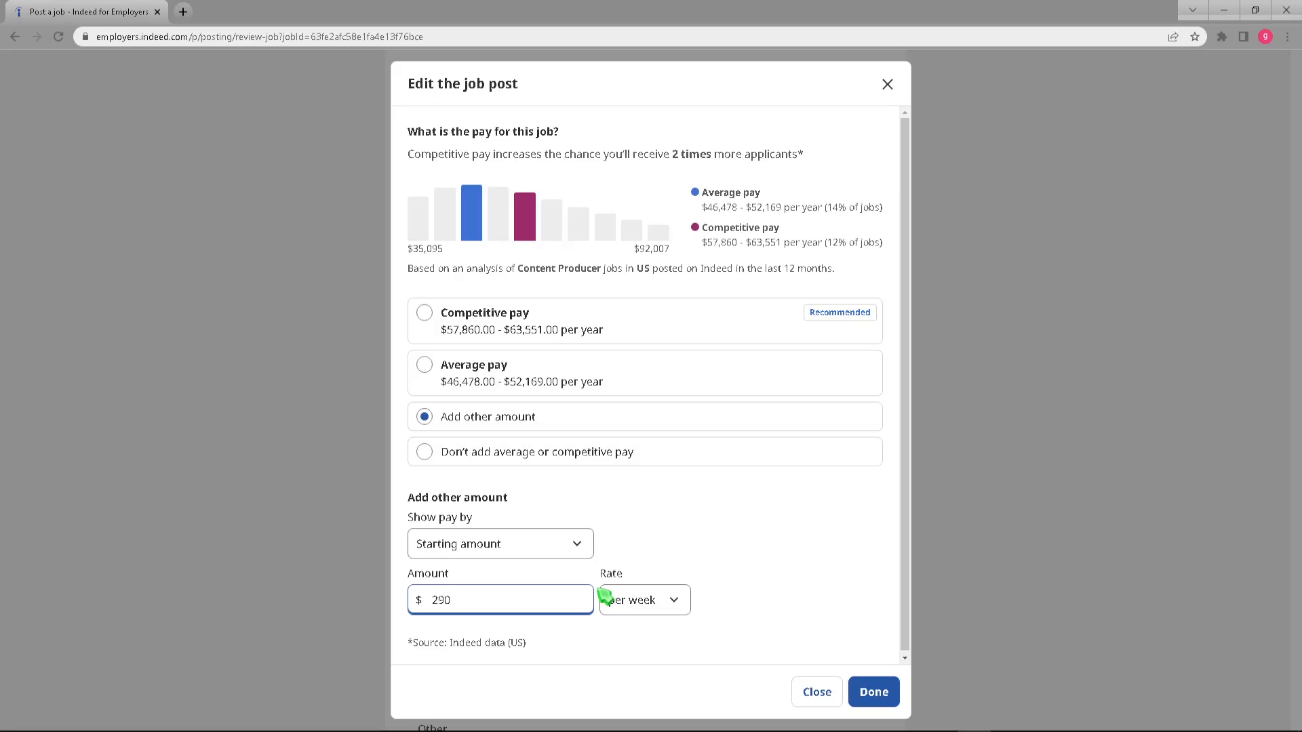
left_click(743, 538)
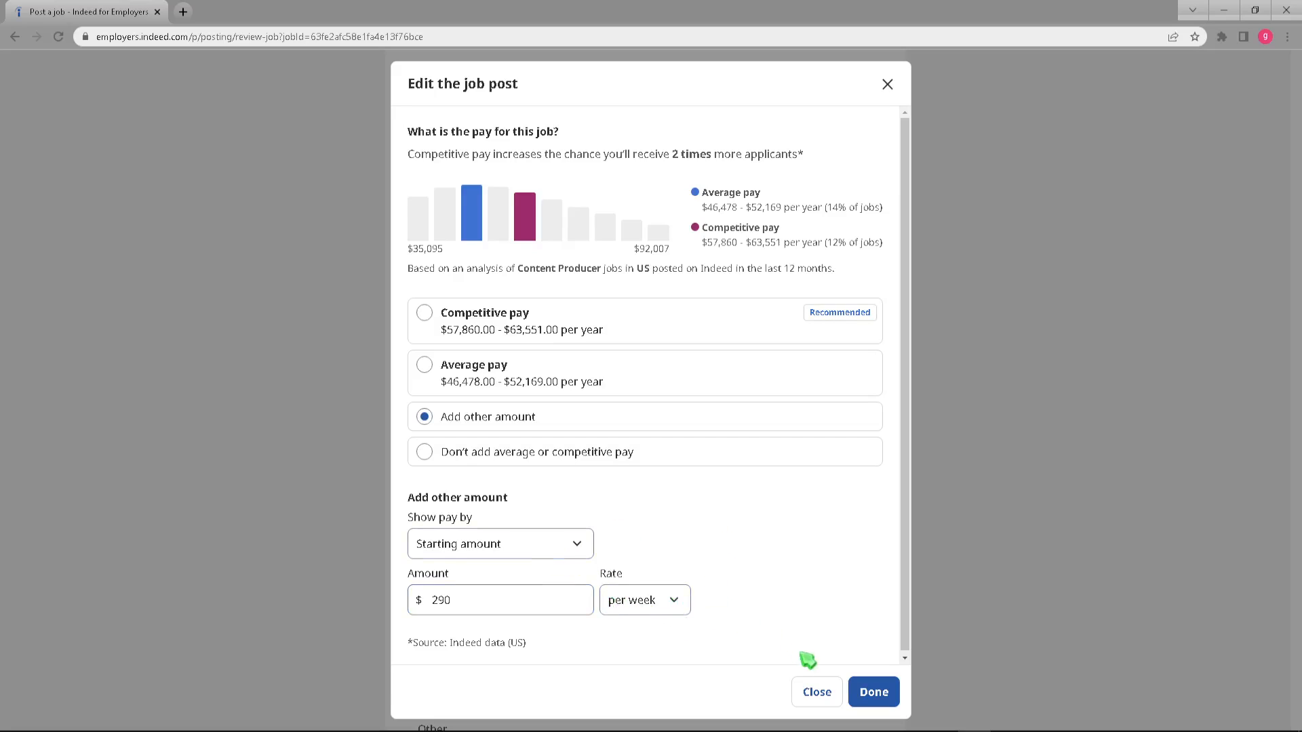
Switch the pay display to Maximum amount and back to Starting amount.
left_click(542, 551)
left_click(505, 601)
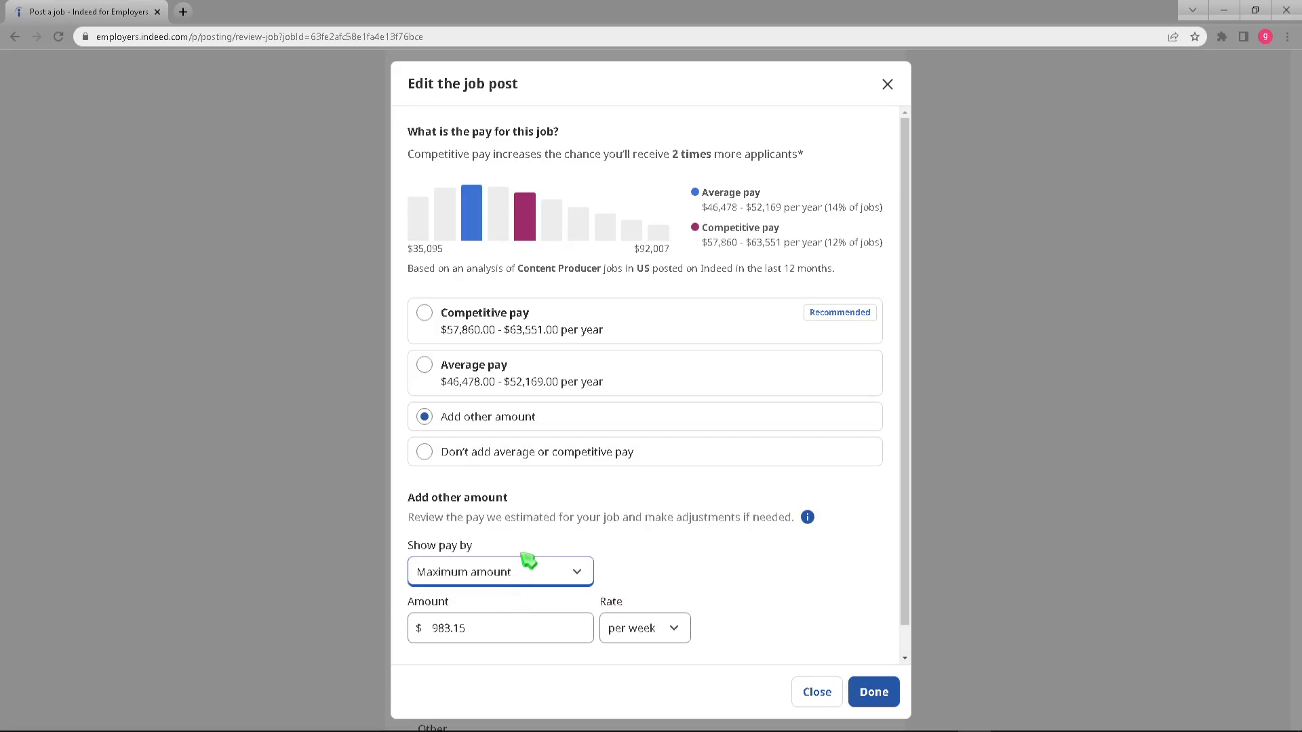
left_click(529, 572)
left_click(508, 609)
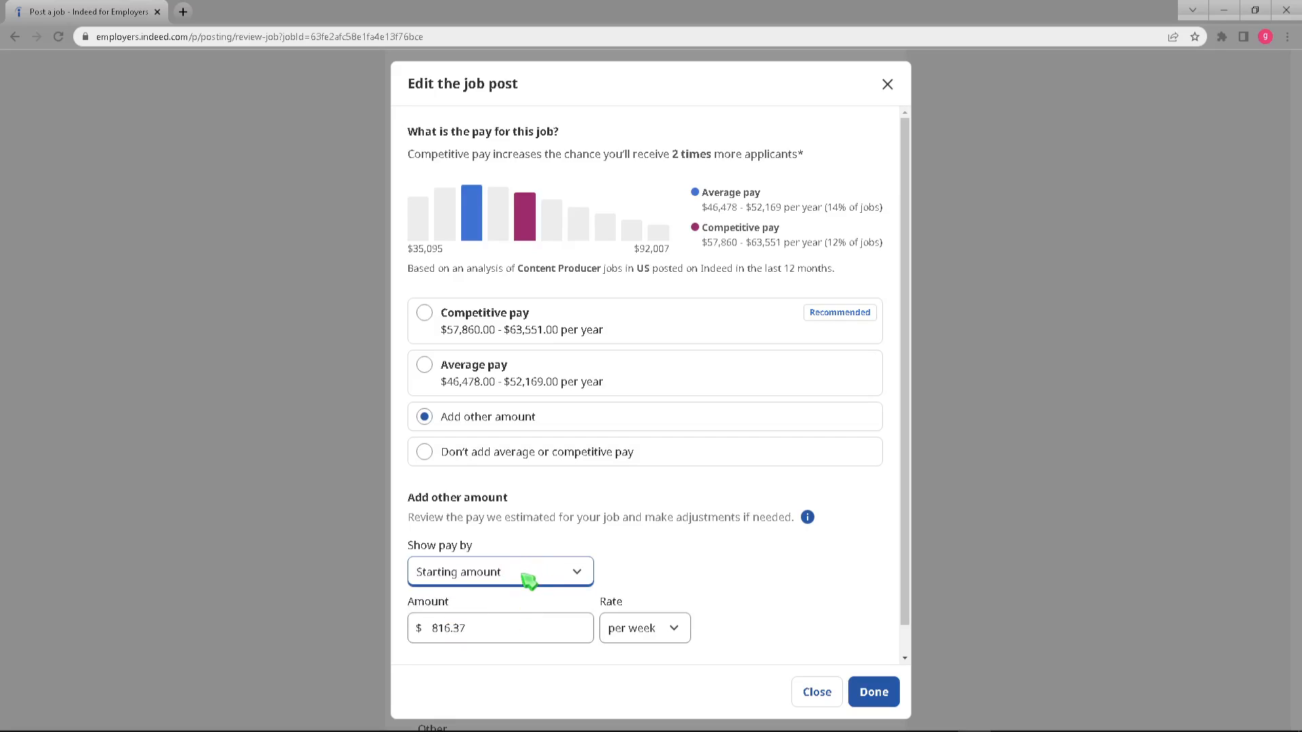
Set the starting amount to $290, keep the per week rate, and save the pay.
left_click_drag(509, 619, 437, 640)
type("2")
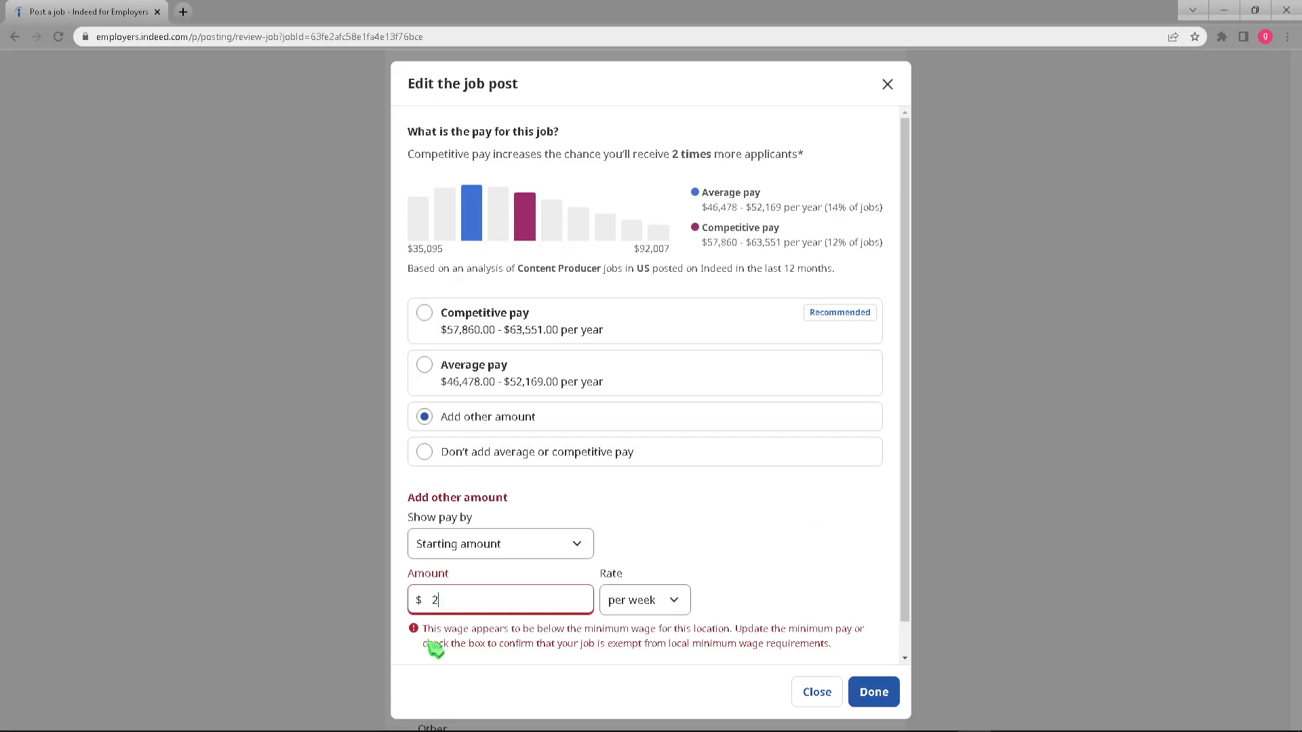
type("90")
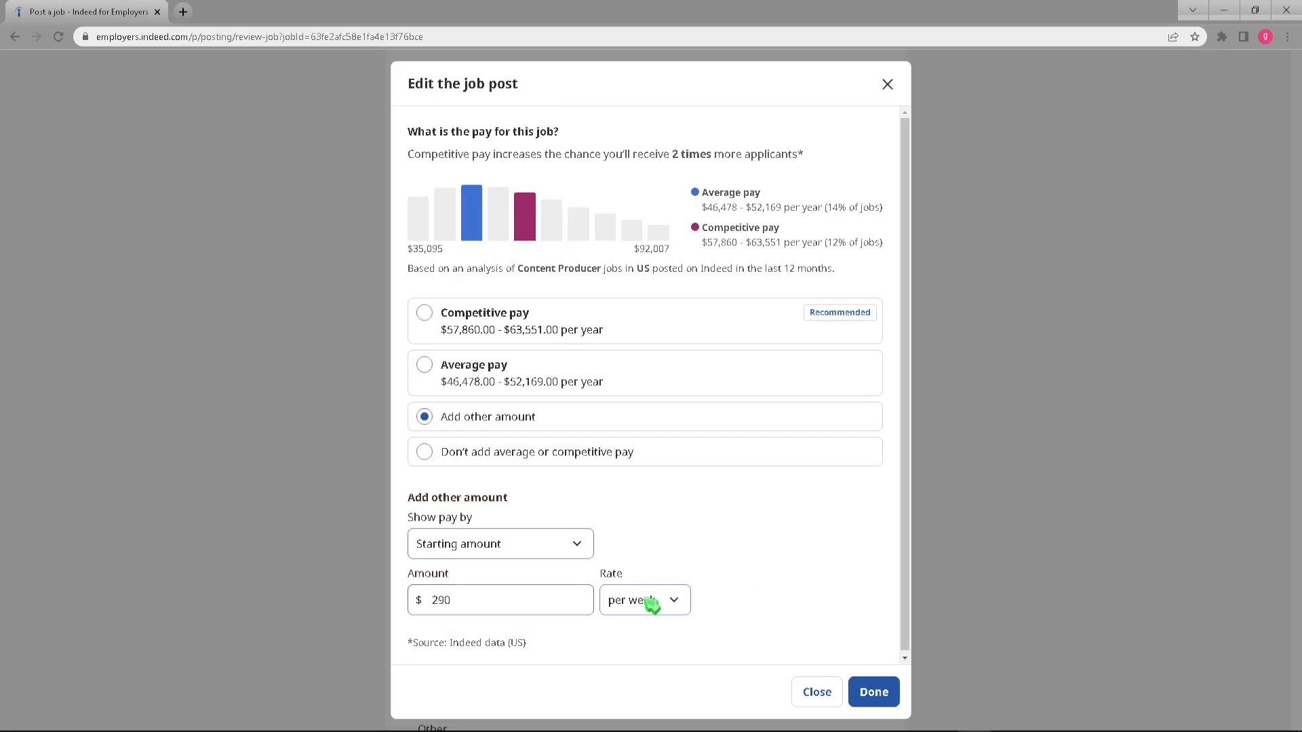
left_click(665, 609)
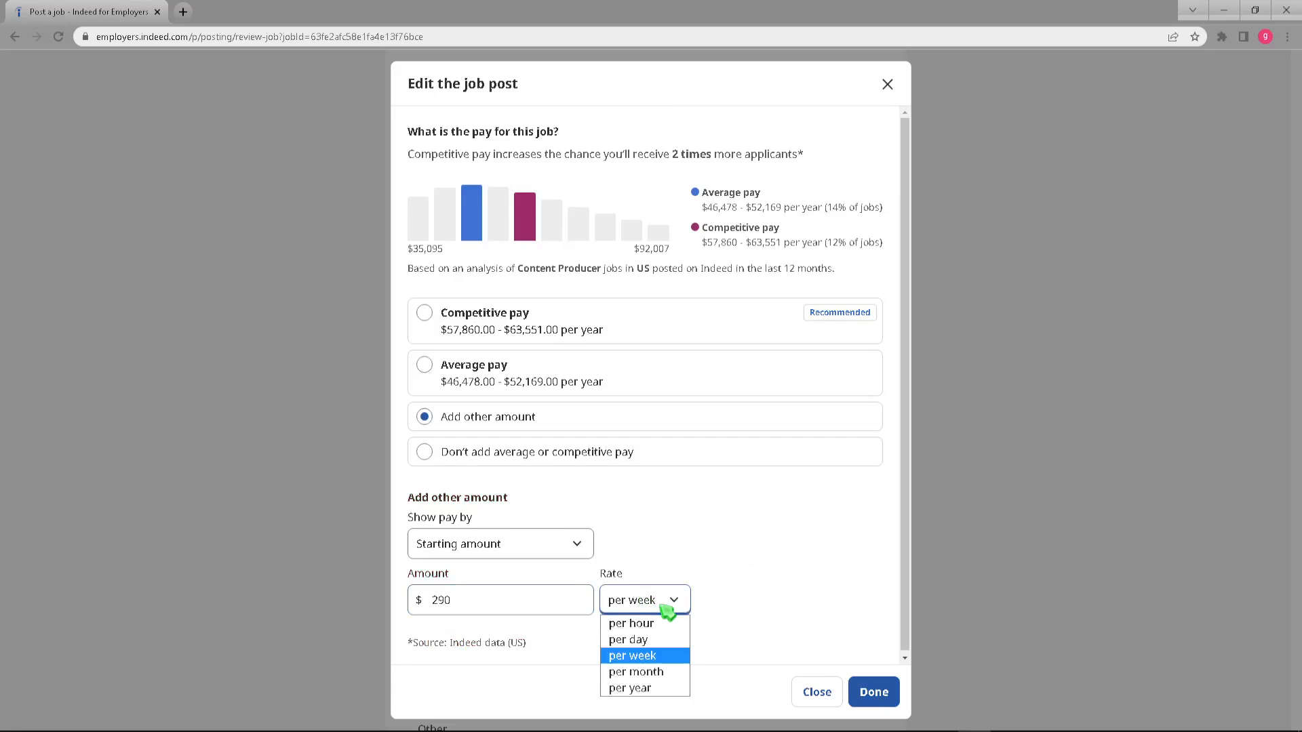
left_click(746, 528)
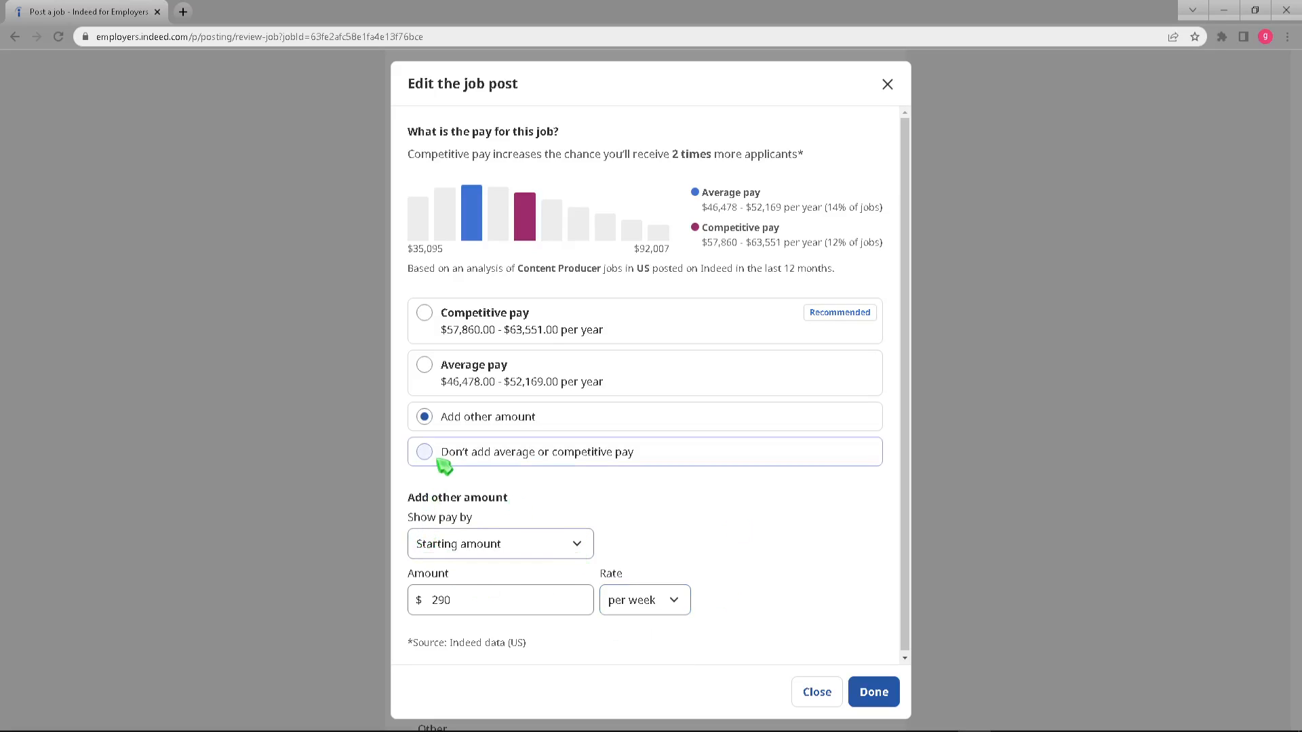
left_click(902, 693)
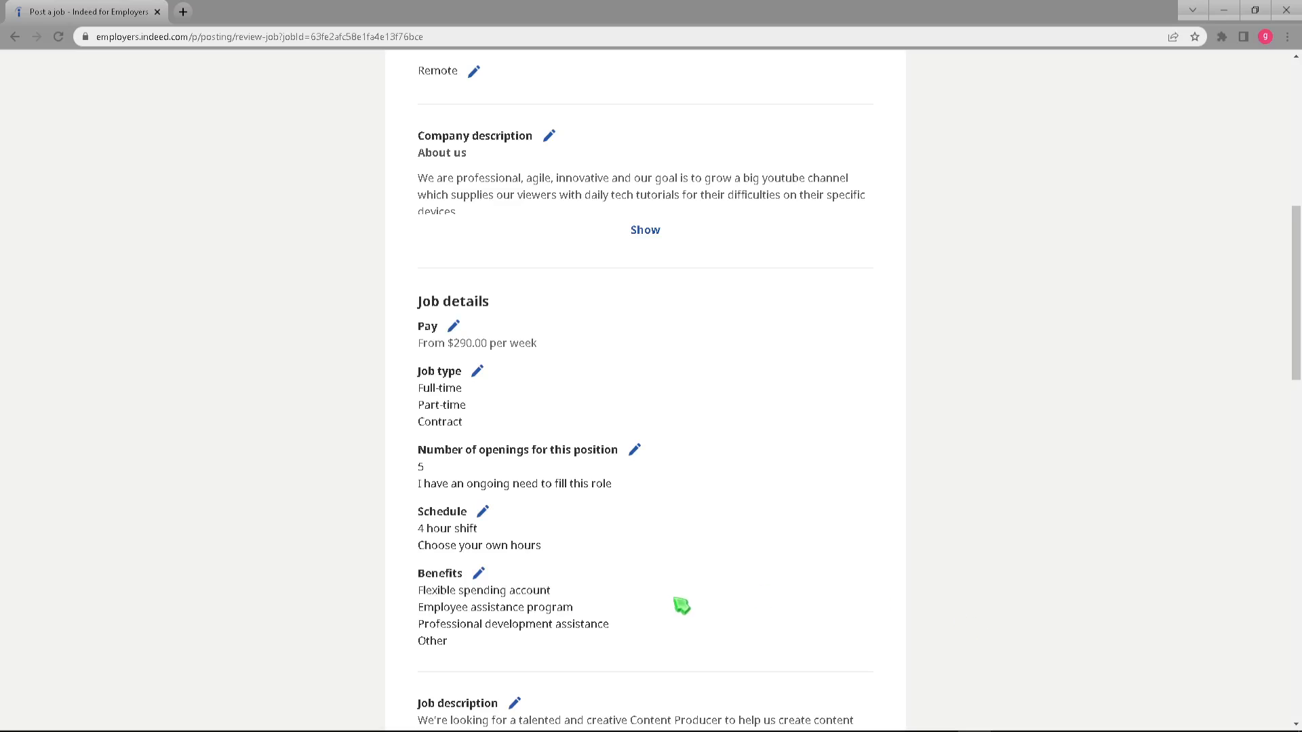
Look at the shift options in the job's schedule and close them without changes.
left_click(483, 513)
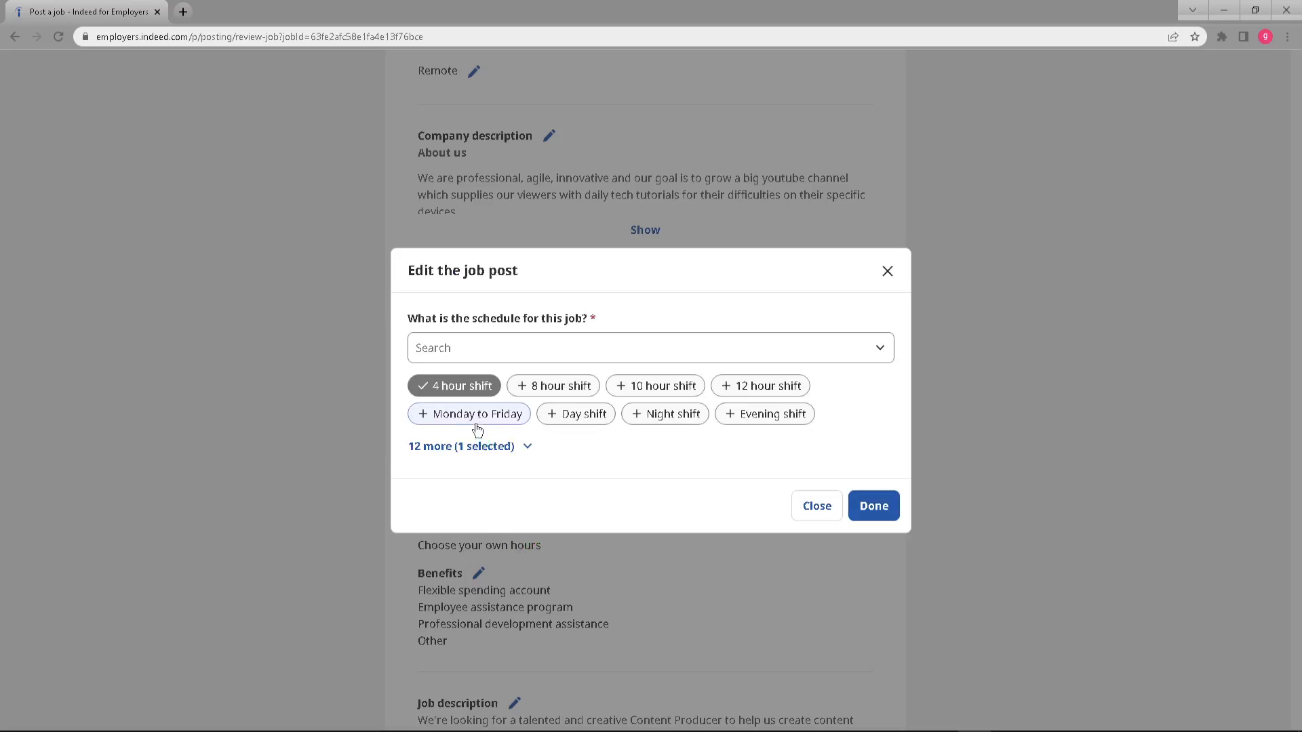
left_click(886, 268)
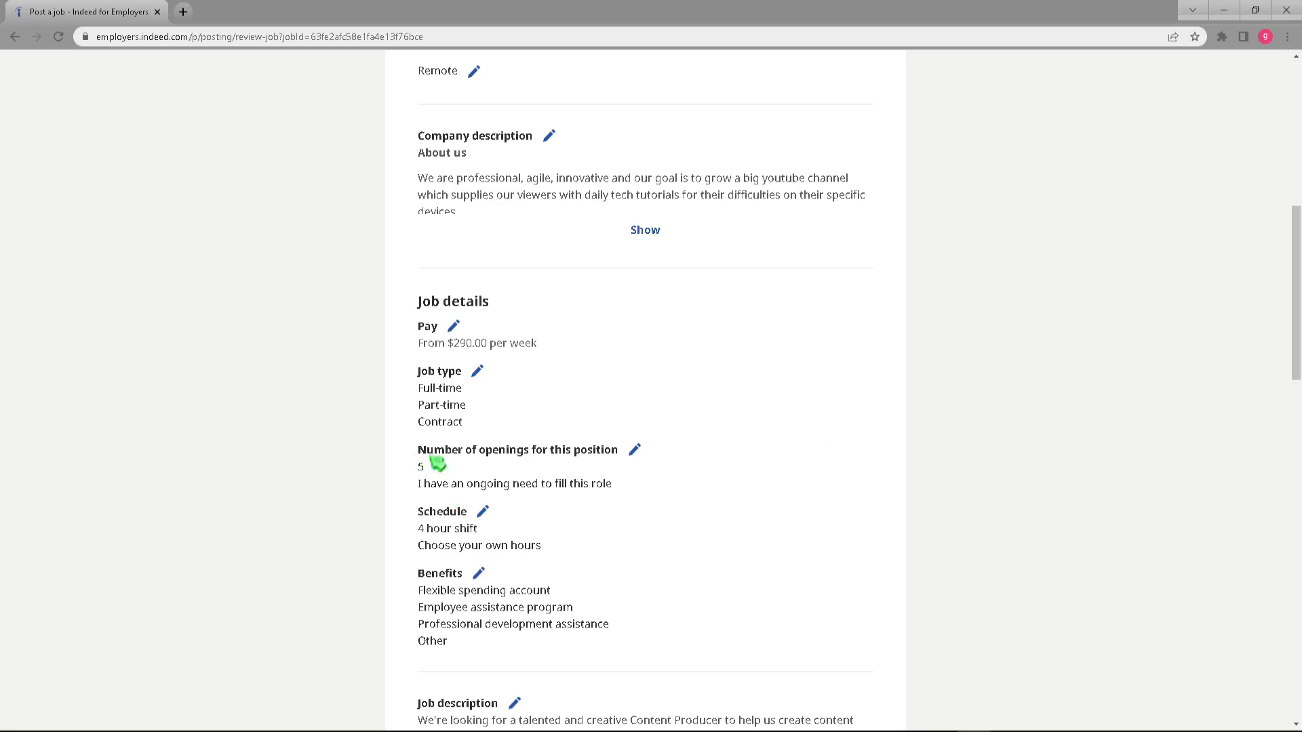
Accept the recommended Supplemental Pay list of signing bonus, commission pay, bonus pay and tips.
scroll(590, 579, "down", 4)
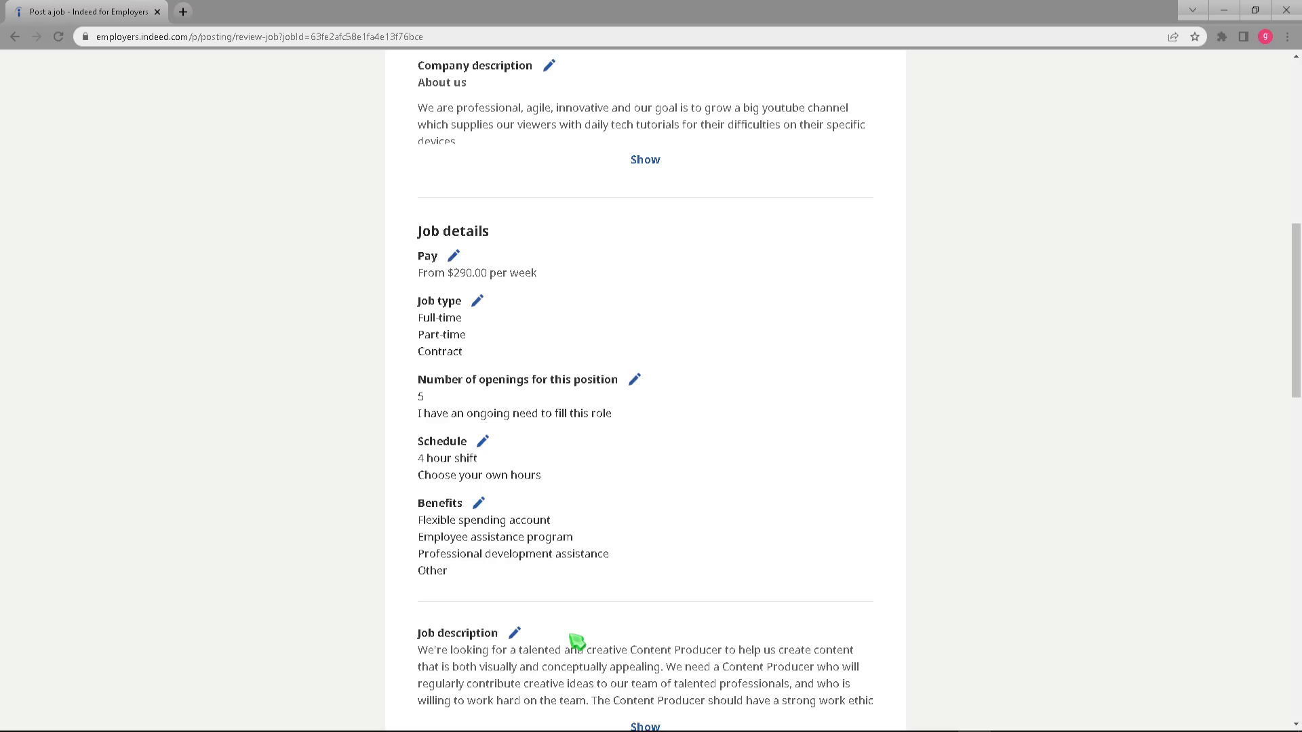
scroll(422, 577, "down", 4)
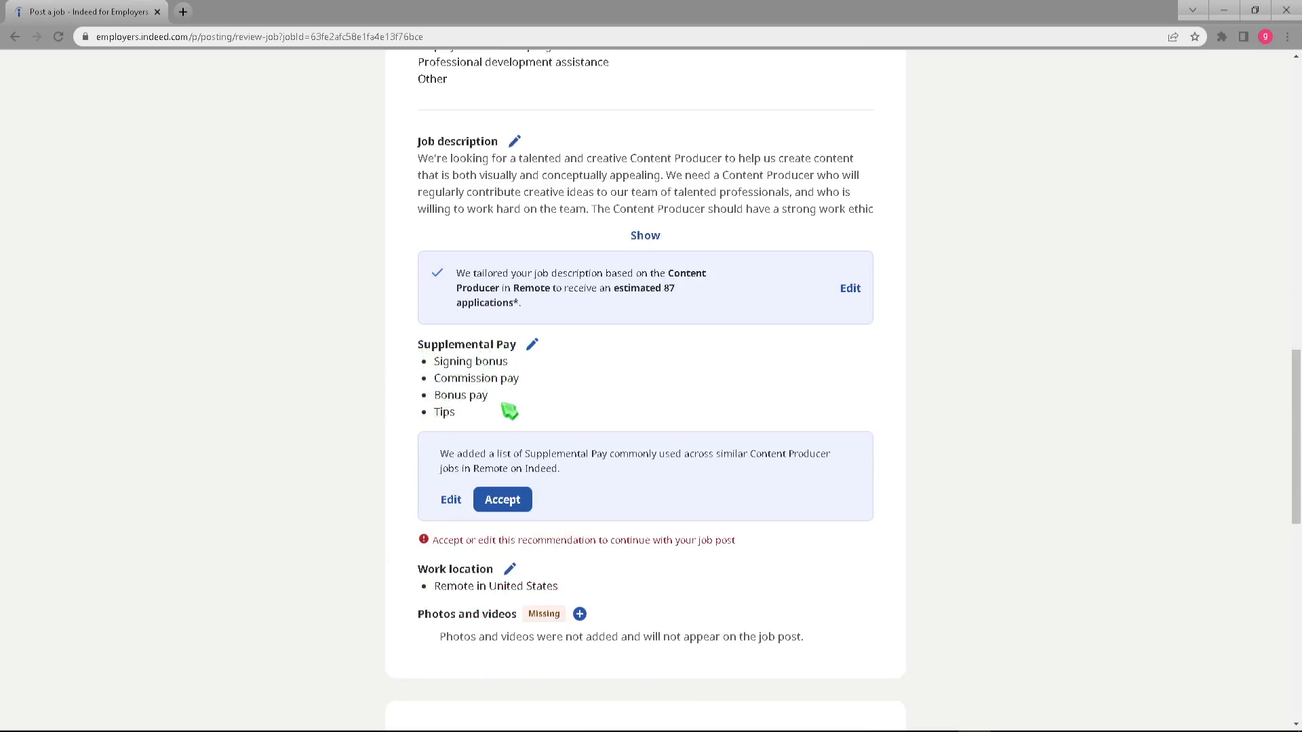
left_click(532, 347)
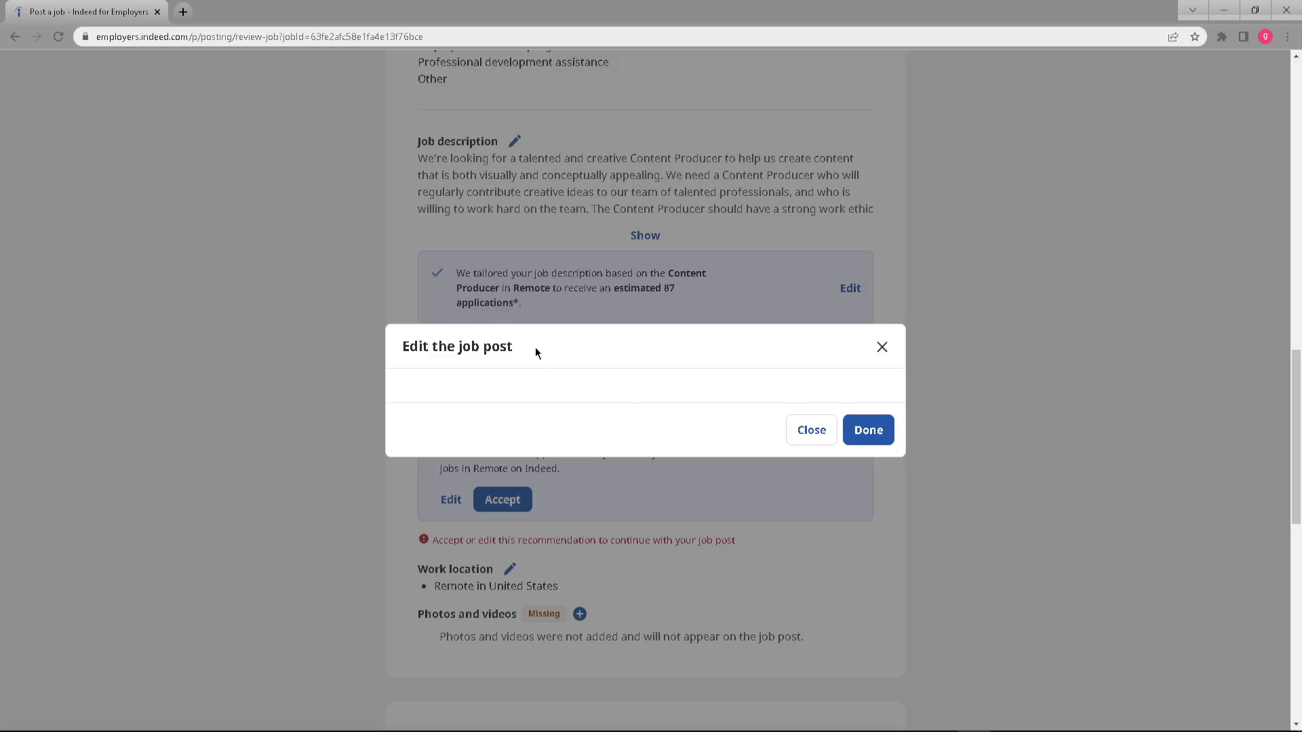
left_click(885, 327)
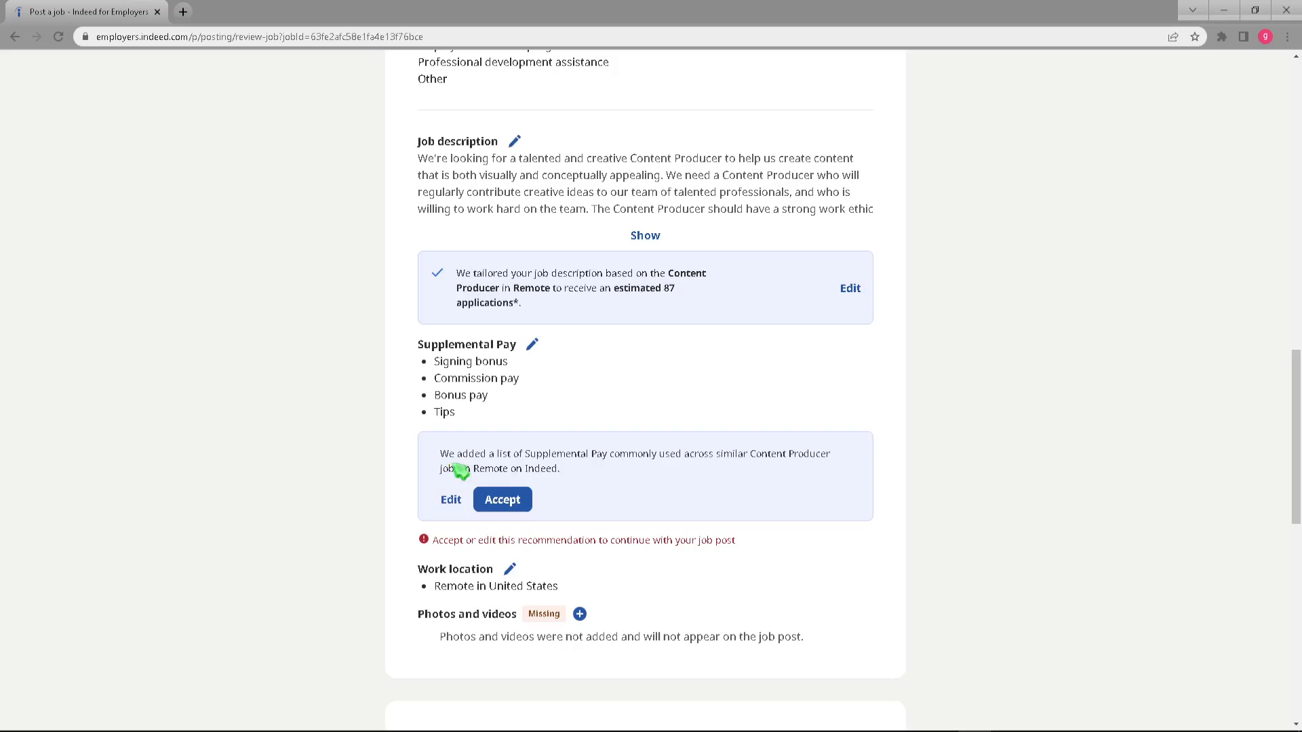
left_click(502, 499)
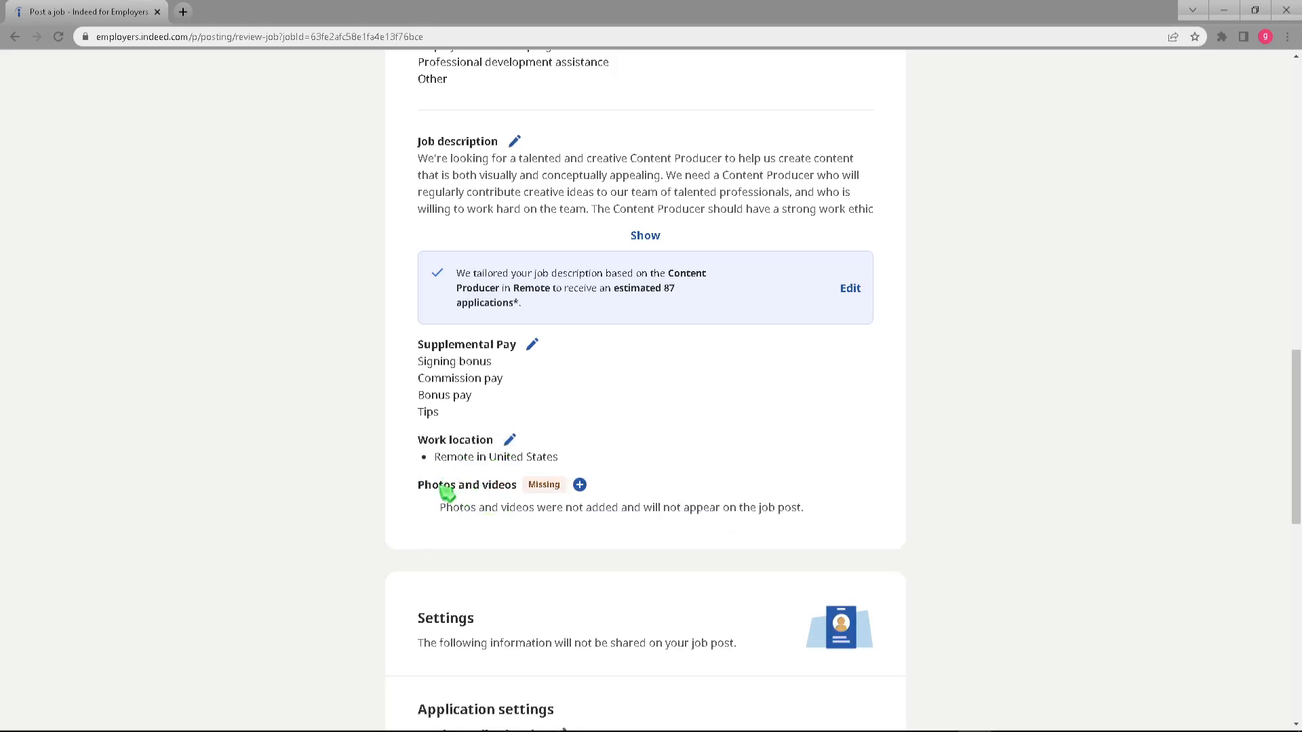
Check the upload options for the missing Photos and videos and close them without adding files.
left_click_drag(465, 487, 493, 488)
left_click(491, 487)
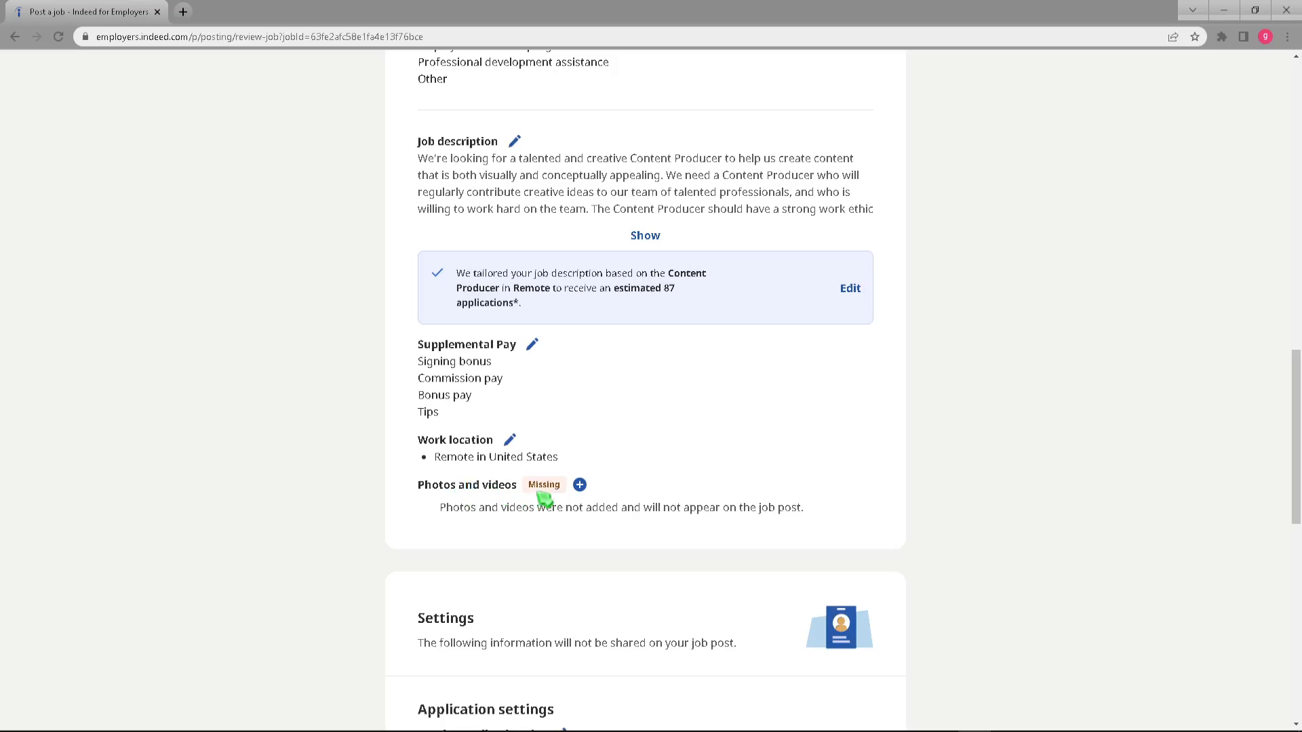
left_click(580, 485)
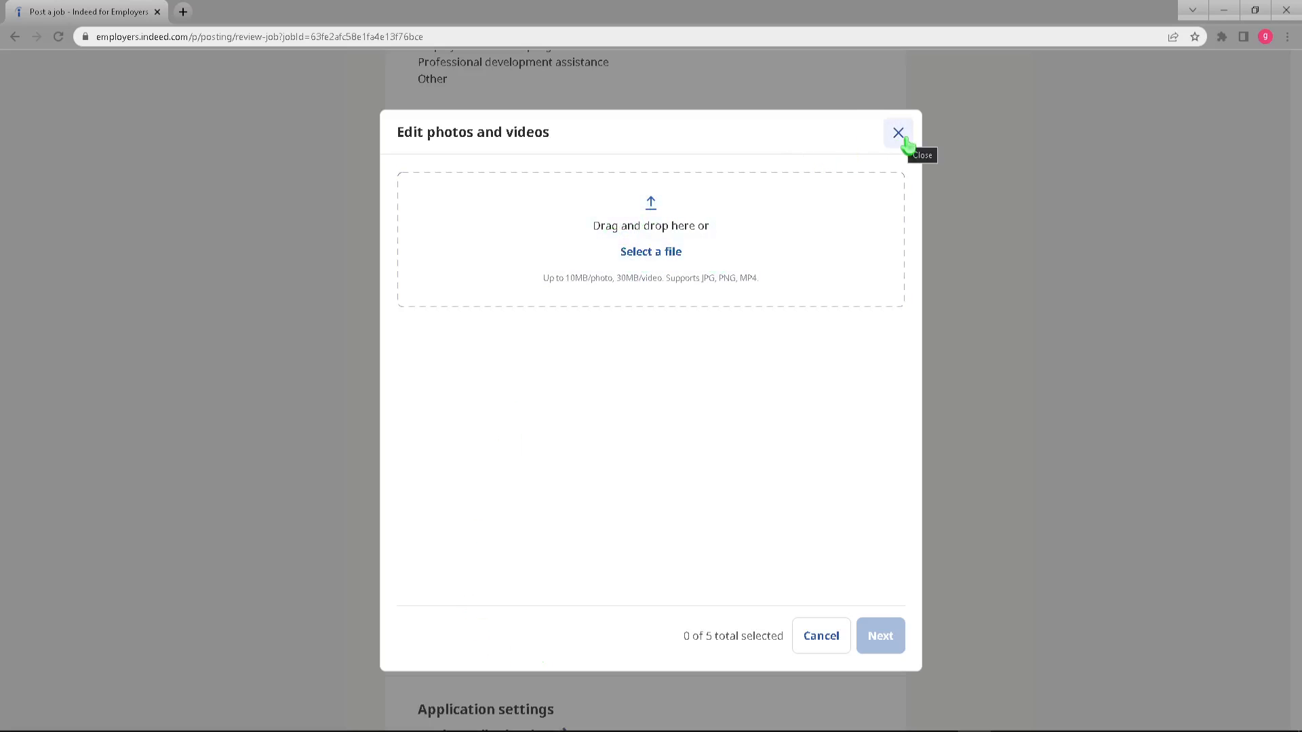
left_click(898, 133)
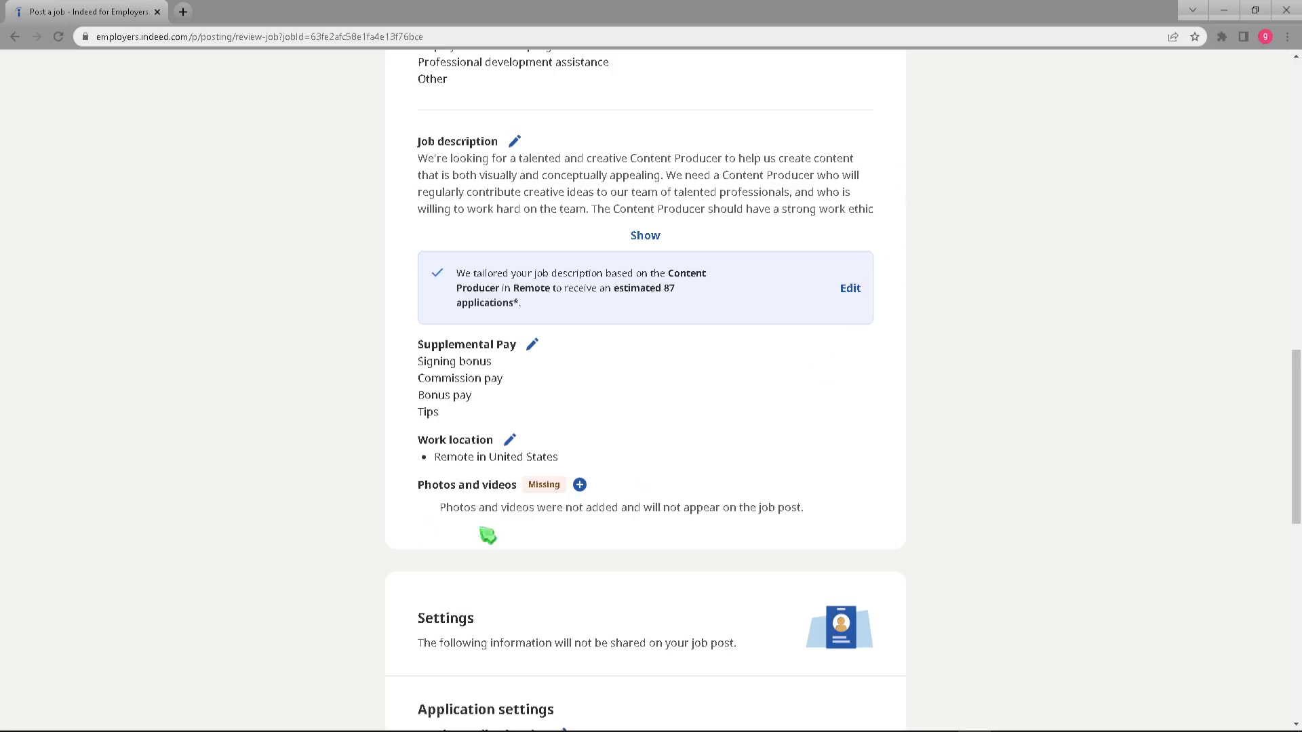
Open the application settings for editing and examine the resume, communication, phone call and message settings.
scroll(458, 556, "down", 3)
scroll(472, 559, "down", 6)
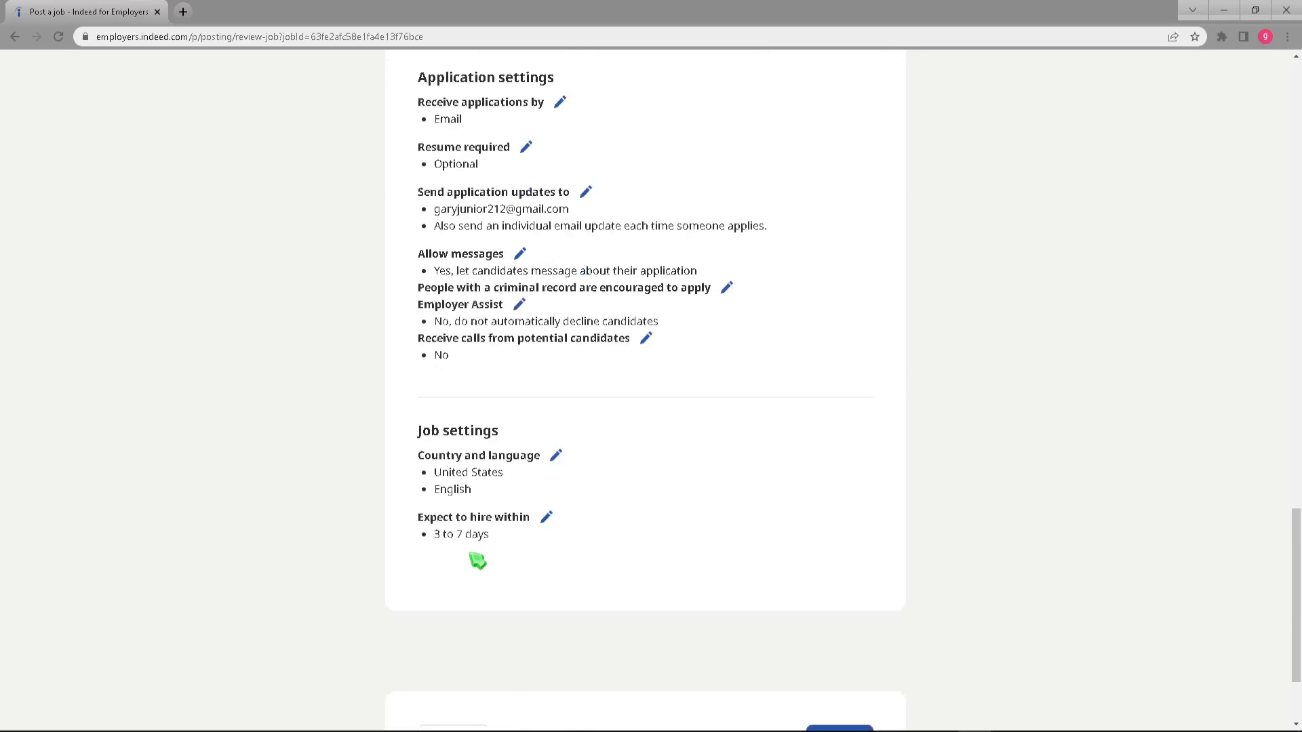
scroll(468, 543, "up", 3)
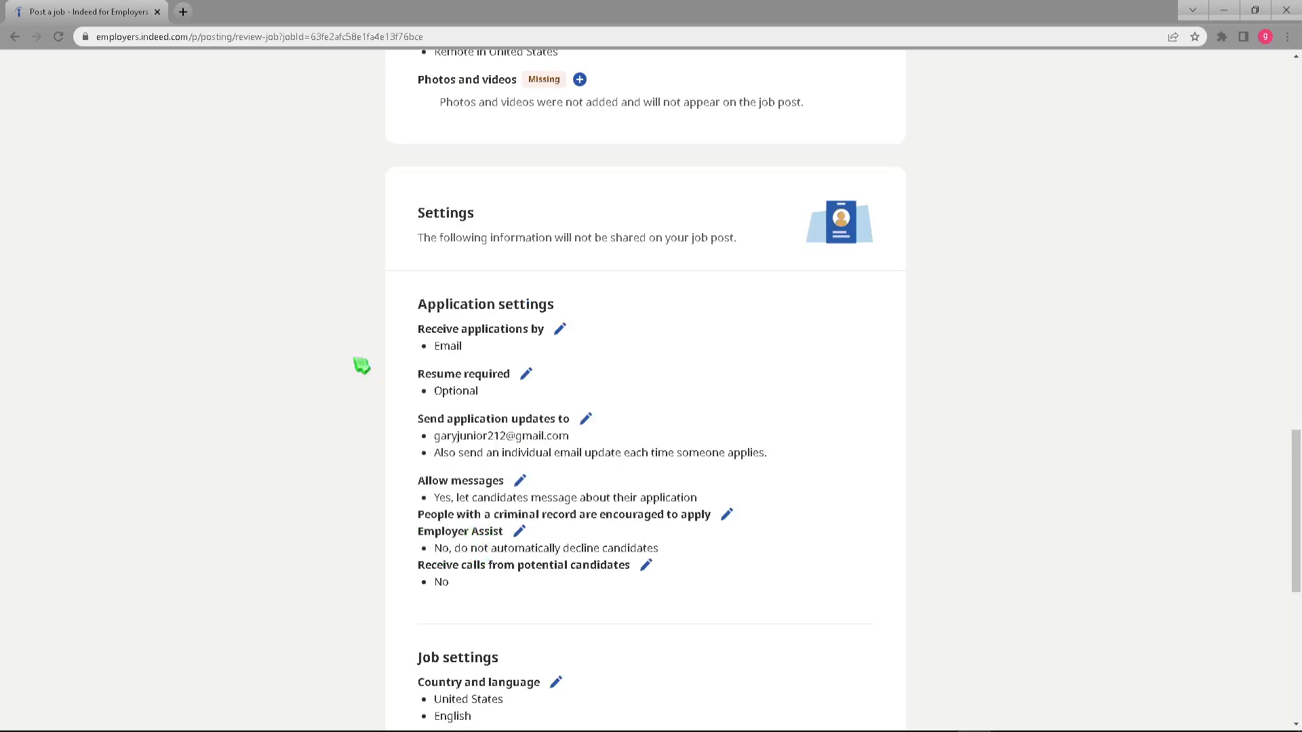
left_click(560, 329)
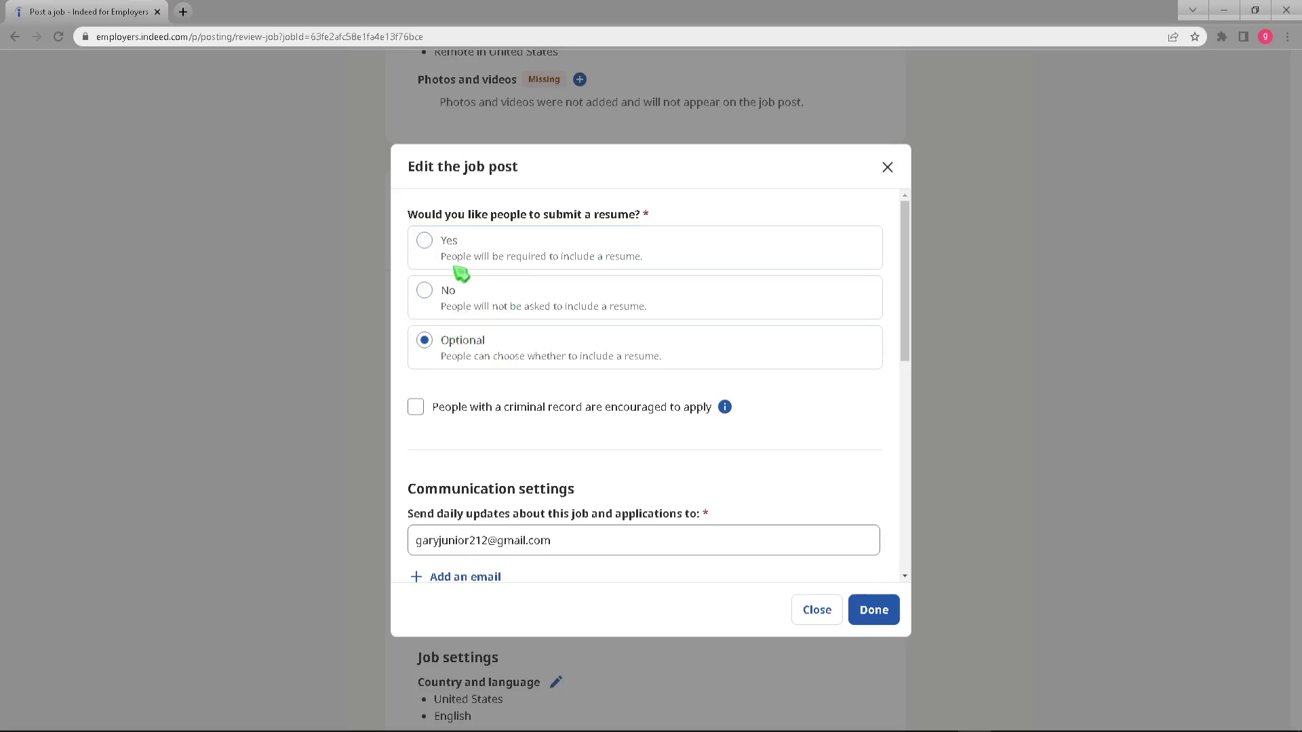
left_click_drag(533, 216, 590, 212)
left_click(591, 212)
scroll(494, 475, "down", 2)
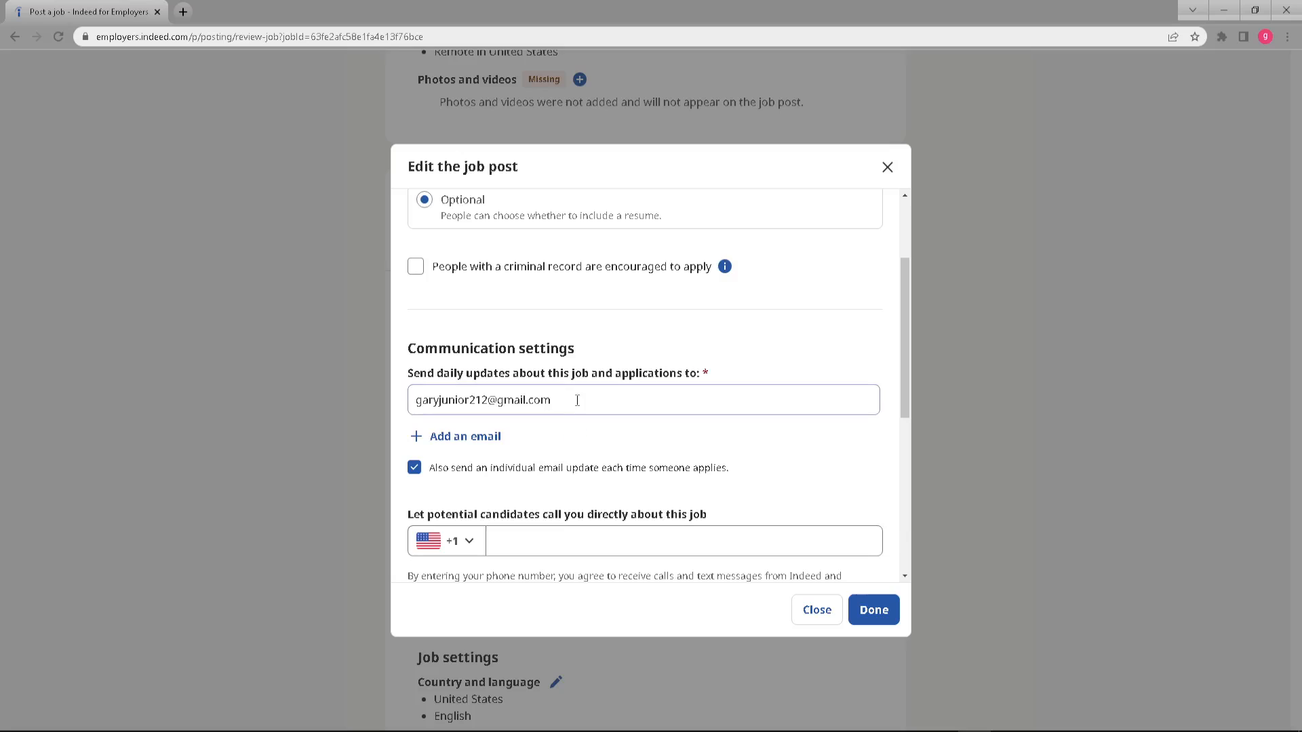
scroll(594, 525, "down", 2)
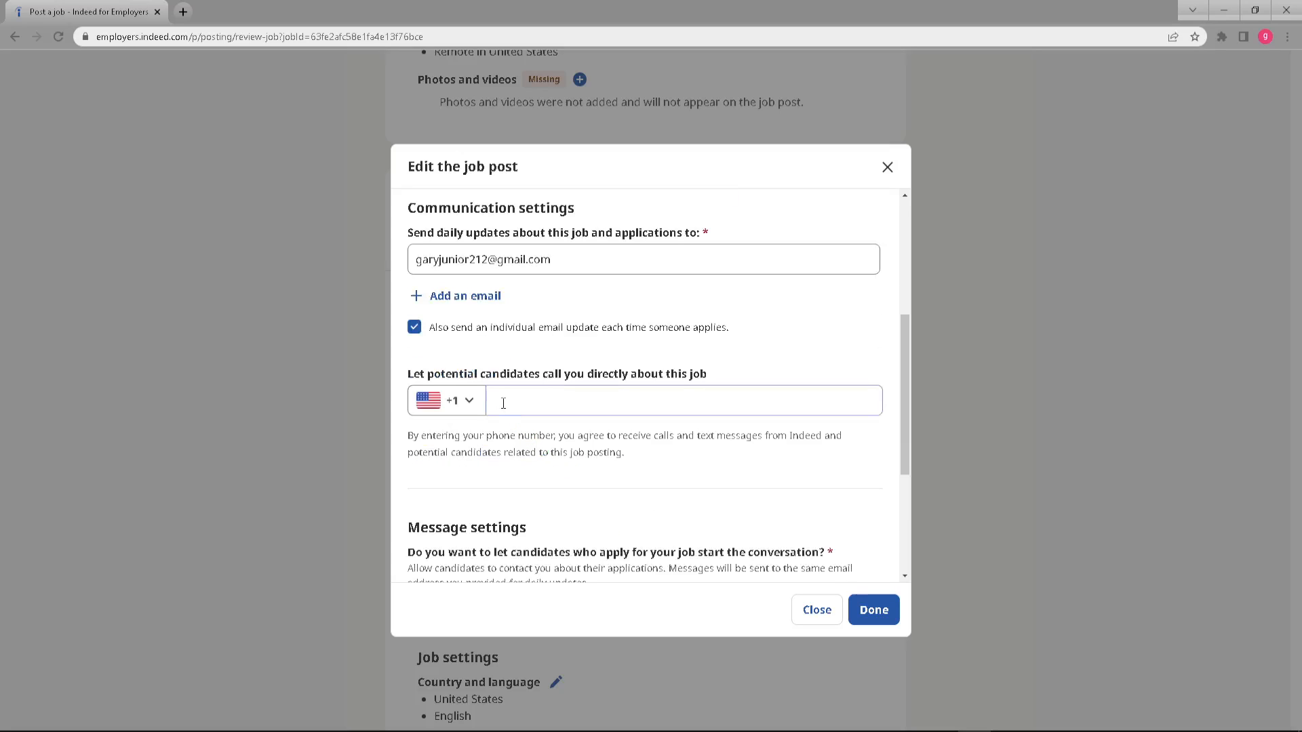
left_click_drag(546, 373, 620, 371)
left_click(620, 372)
scroll(469, 479, "down", 2)
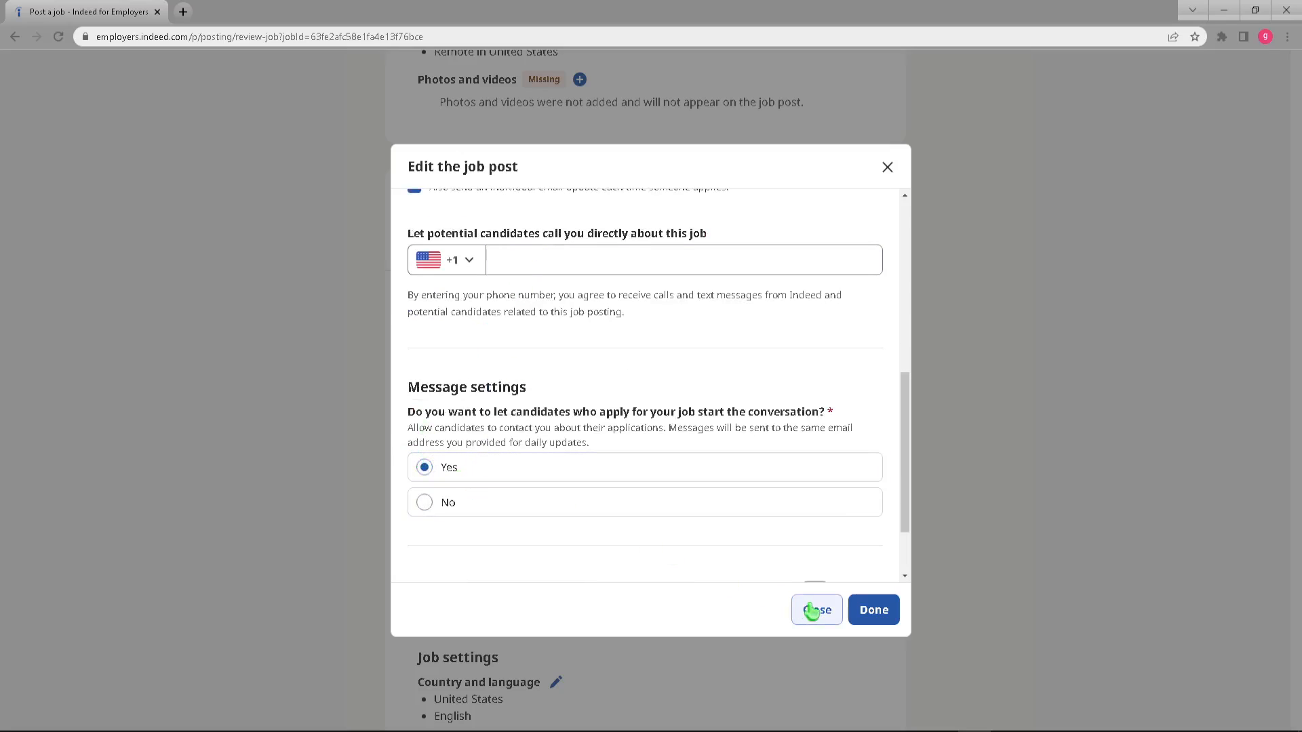
scroll(747, 537, "down", 2)
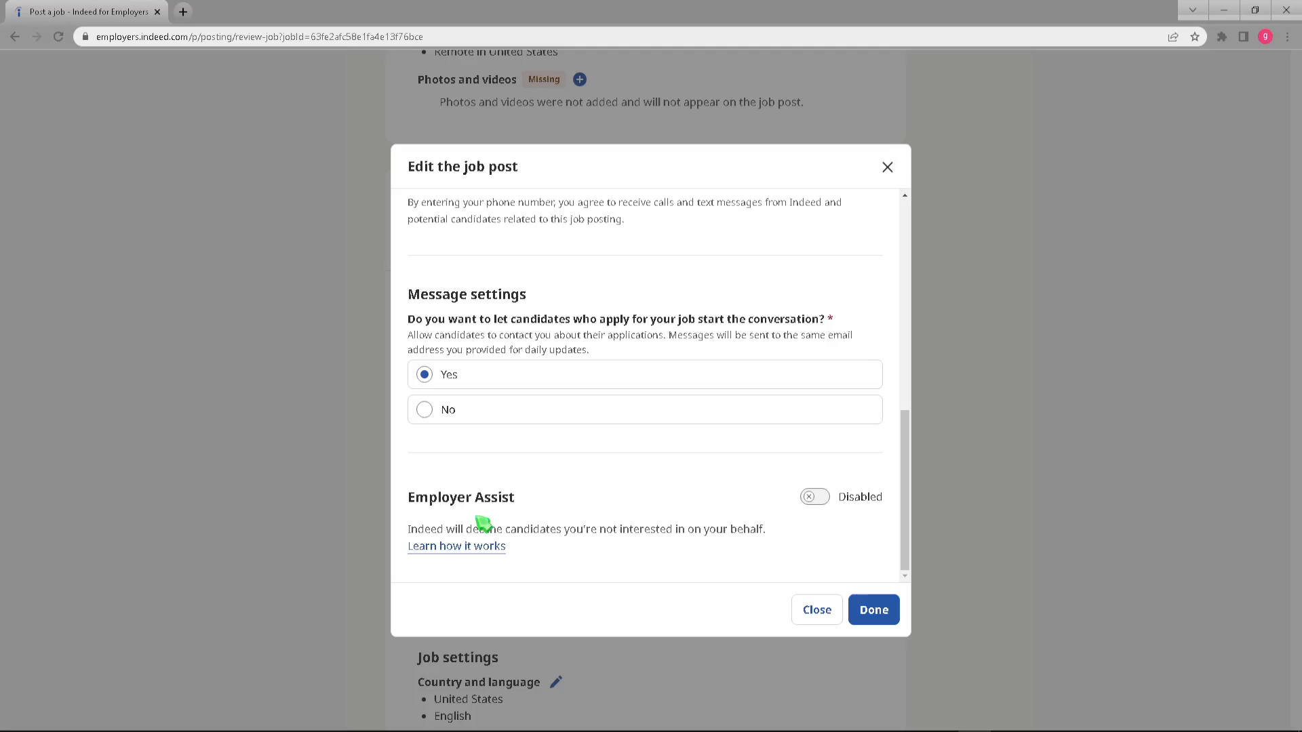
Enable Employer Assist and set it to automatically decline candidates after 10 days without interest.
left_click_drag(510, 530, 555, 535)
left_click(549, 535)
left_click(813, 500)
scroll(746, 515, "down", 4)
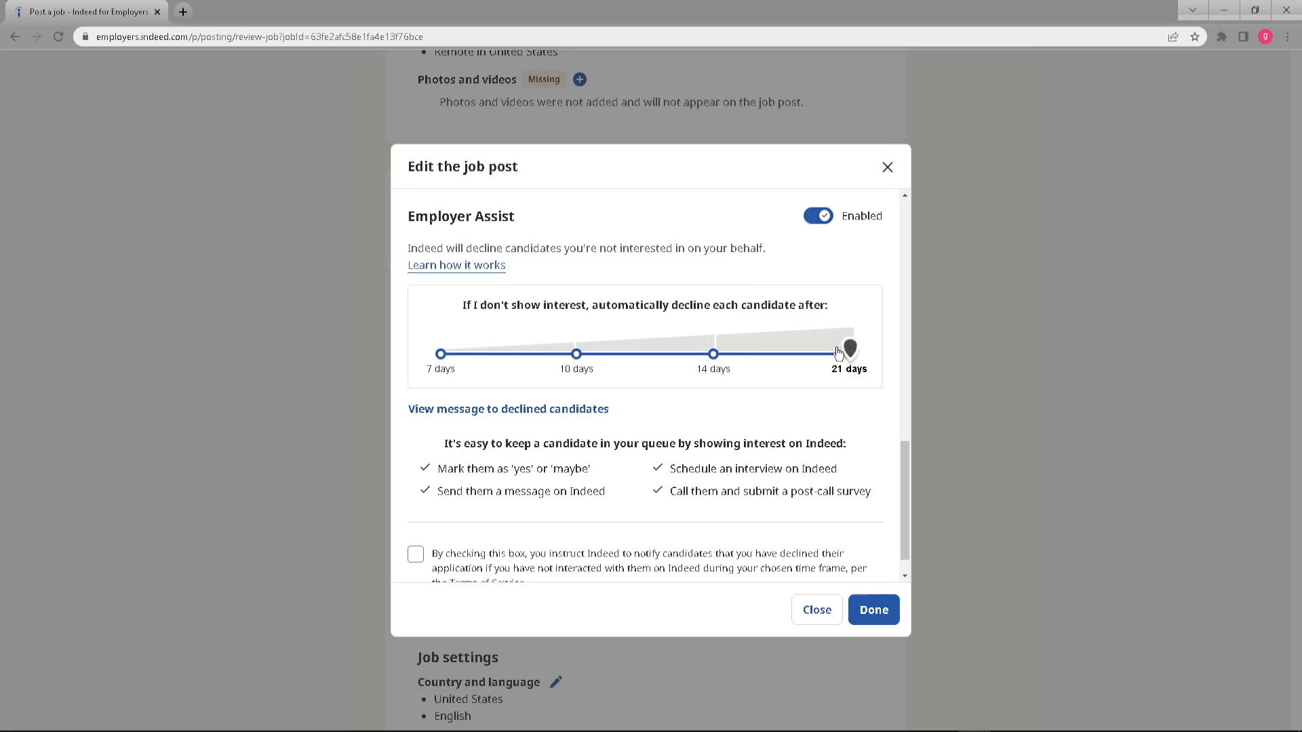
left_click(451, 355)
left_click(575, 360)
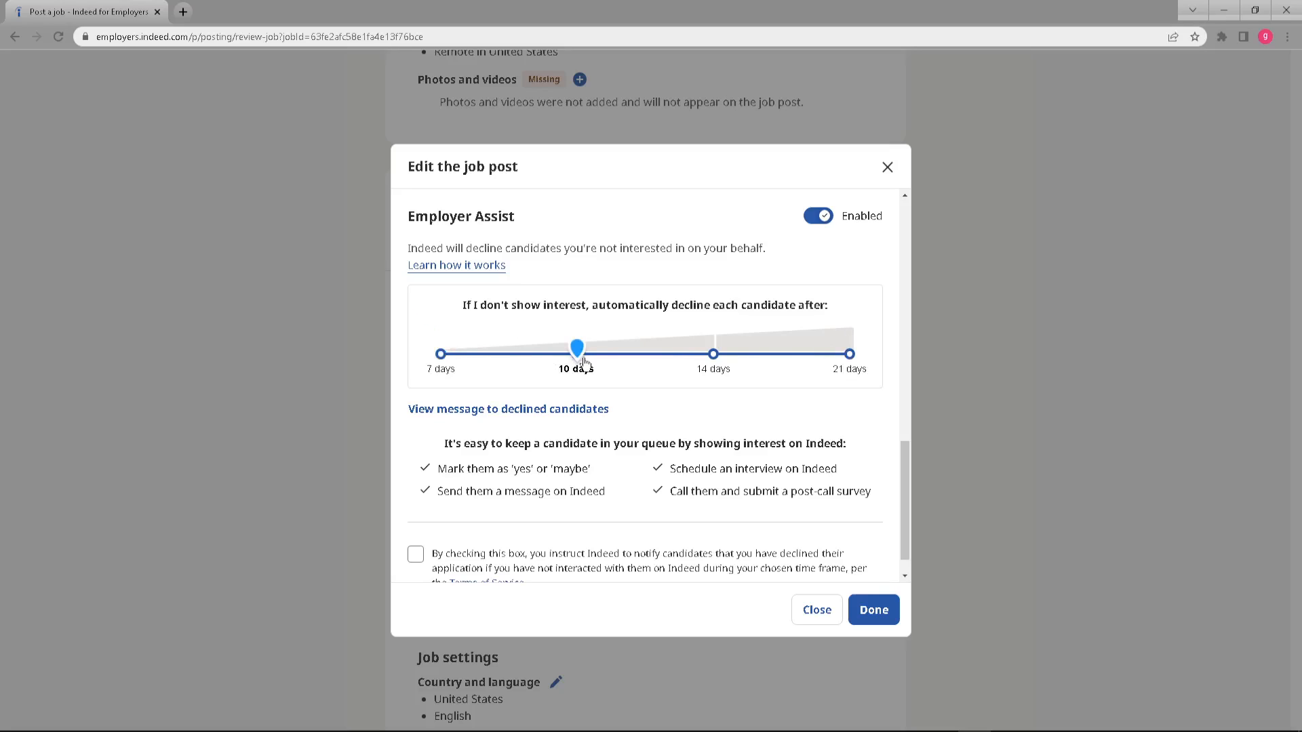
Set Employer Assist to automatically decline candidates after 14 days, agree to its terms and save the application settings.
left_click(441, 359)
left_click(585, 354)
left_click(731, 356)
left_click(847, 360)
left_click(765, 354)
scroll(558, 450, "down", 1)
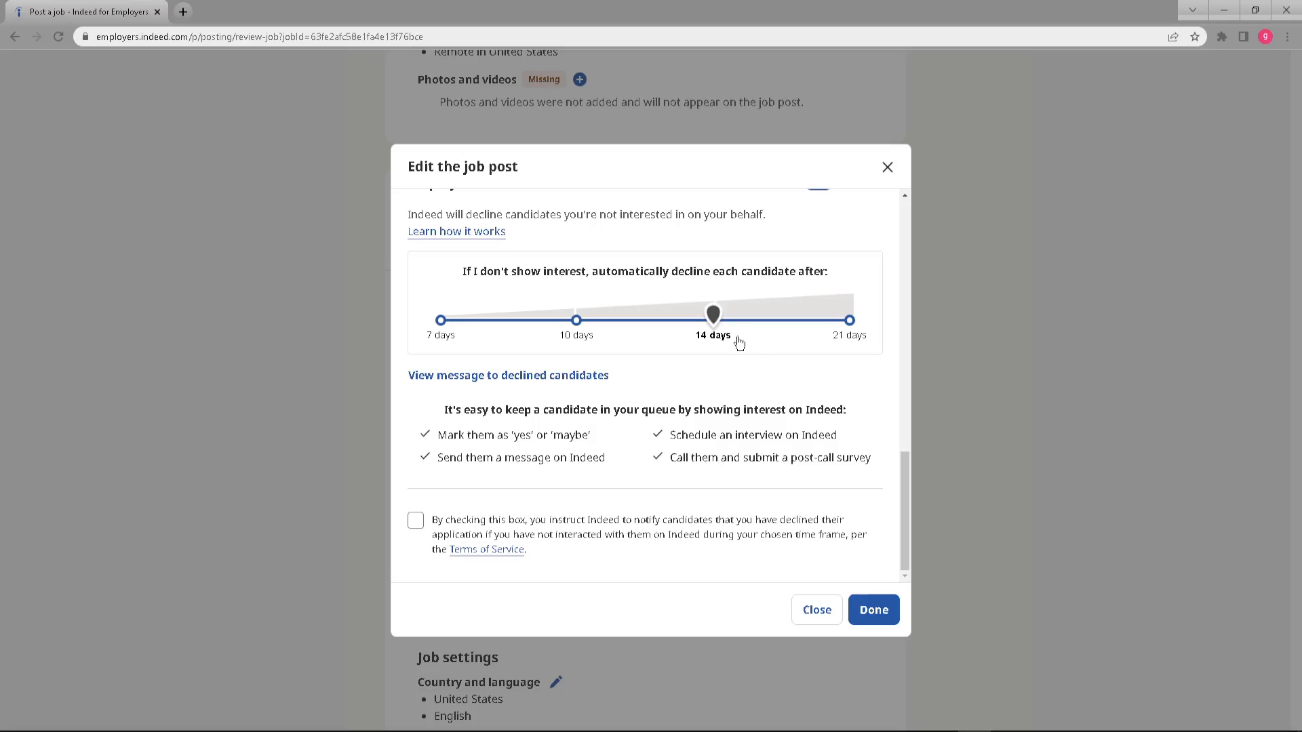
left_click(416, 520)
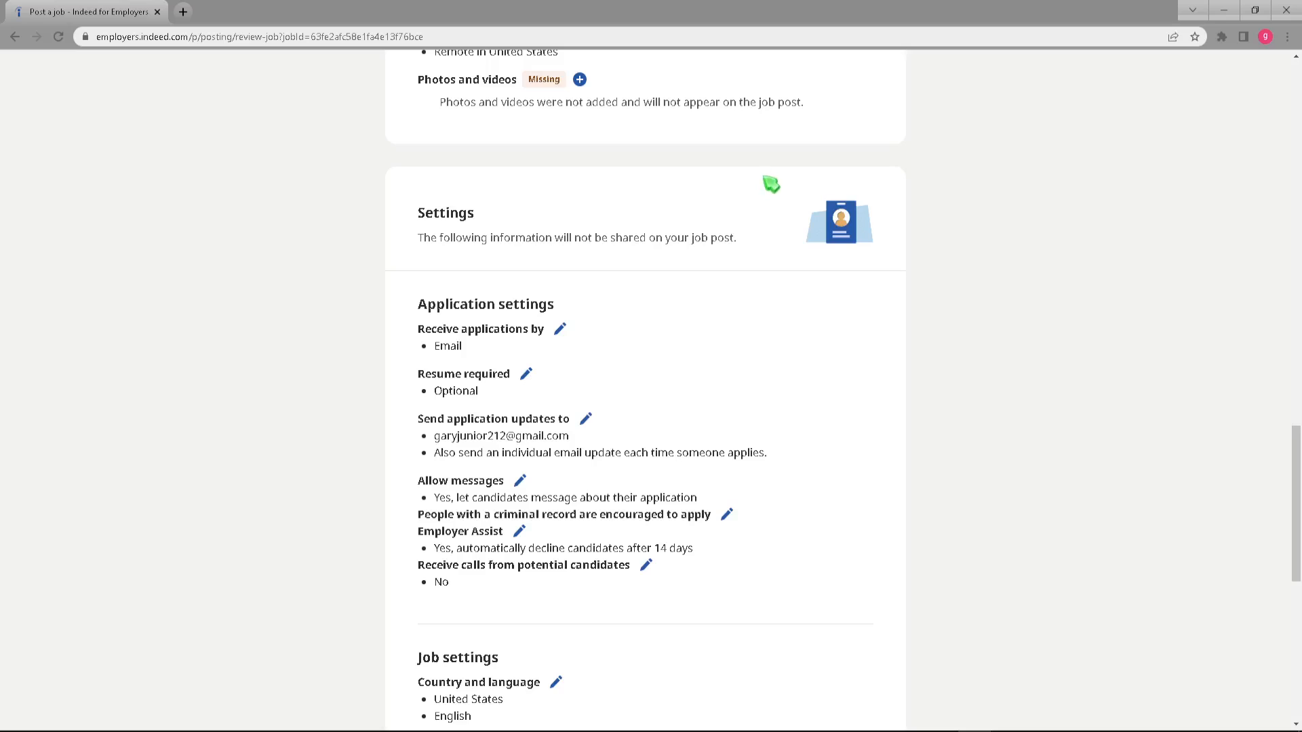
Add Growmoretech as the required company name in the account settings.
scroll(670, 290, "down", 4)
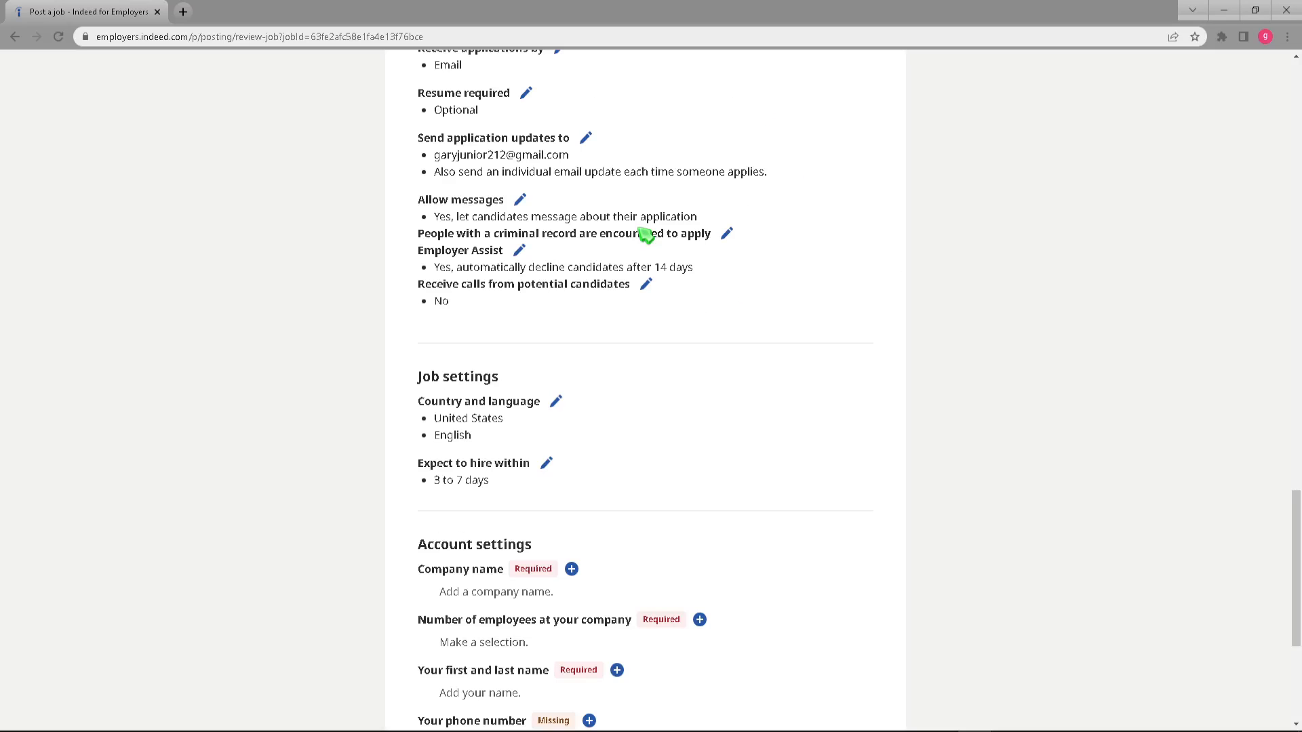
scroll(487, 345, "down", 2)
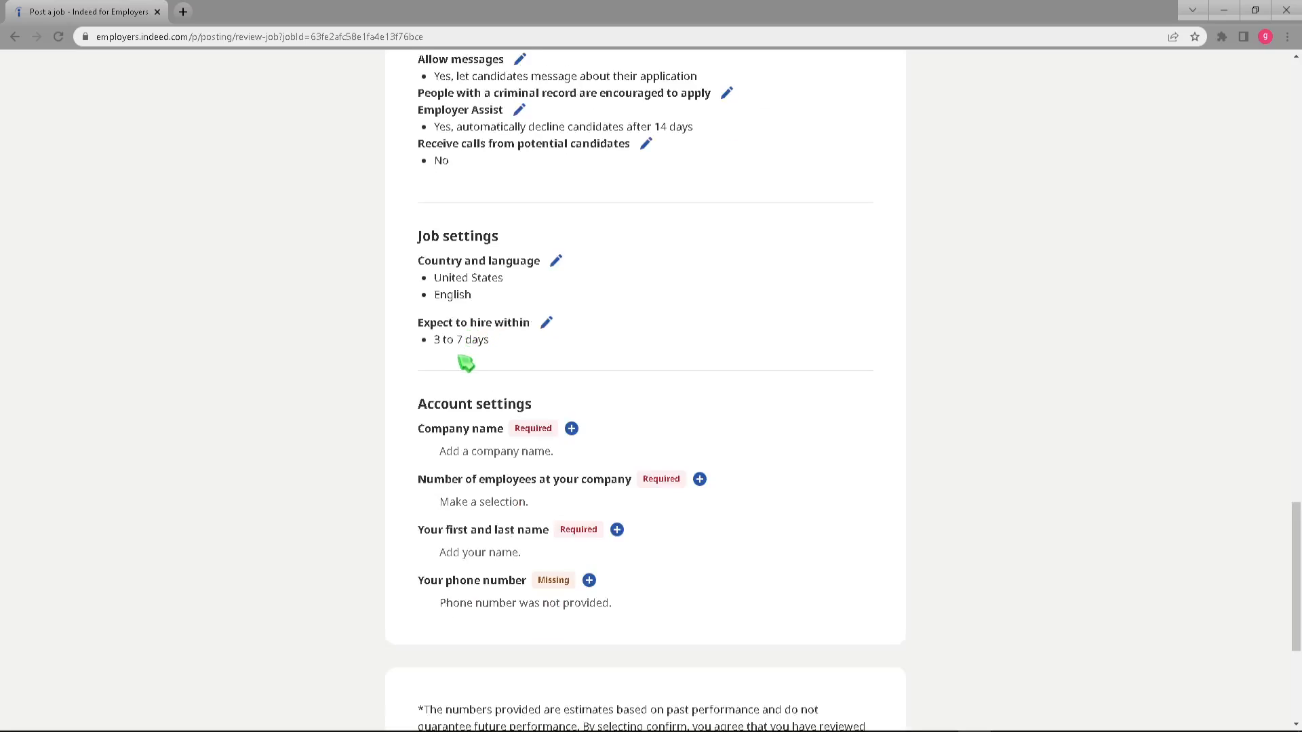
left_click(572, 428)
left_click(874, 455)
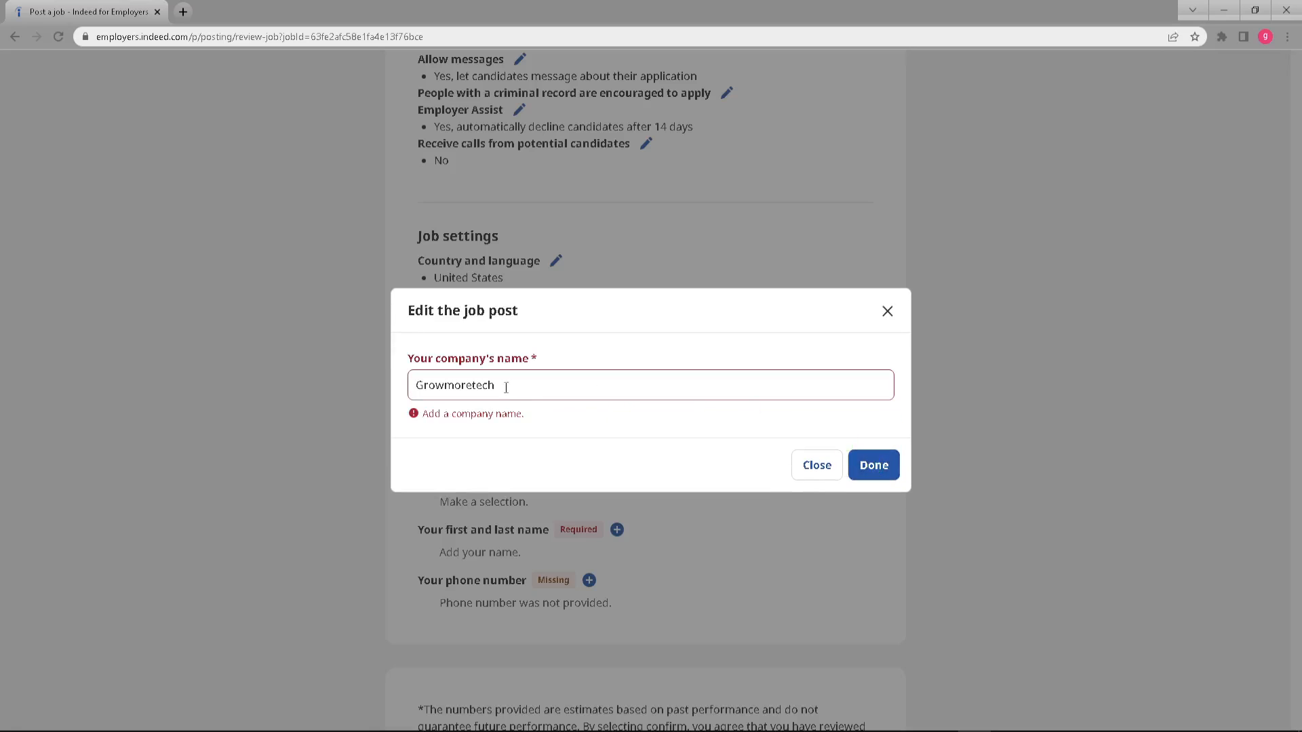
left_click(882, 463)
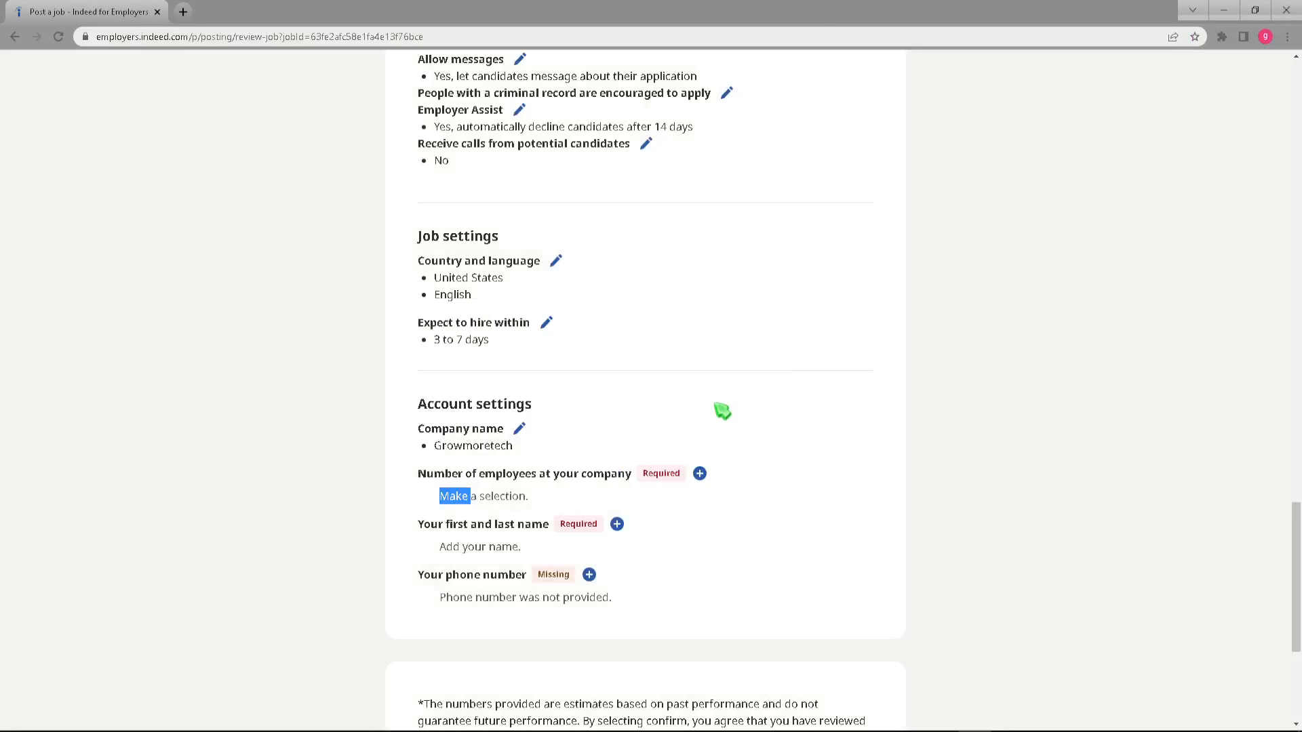
Set the company's number of employees to 1 to 49.
left_click(700, 473)
left_click(504, 396)
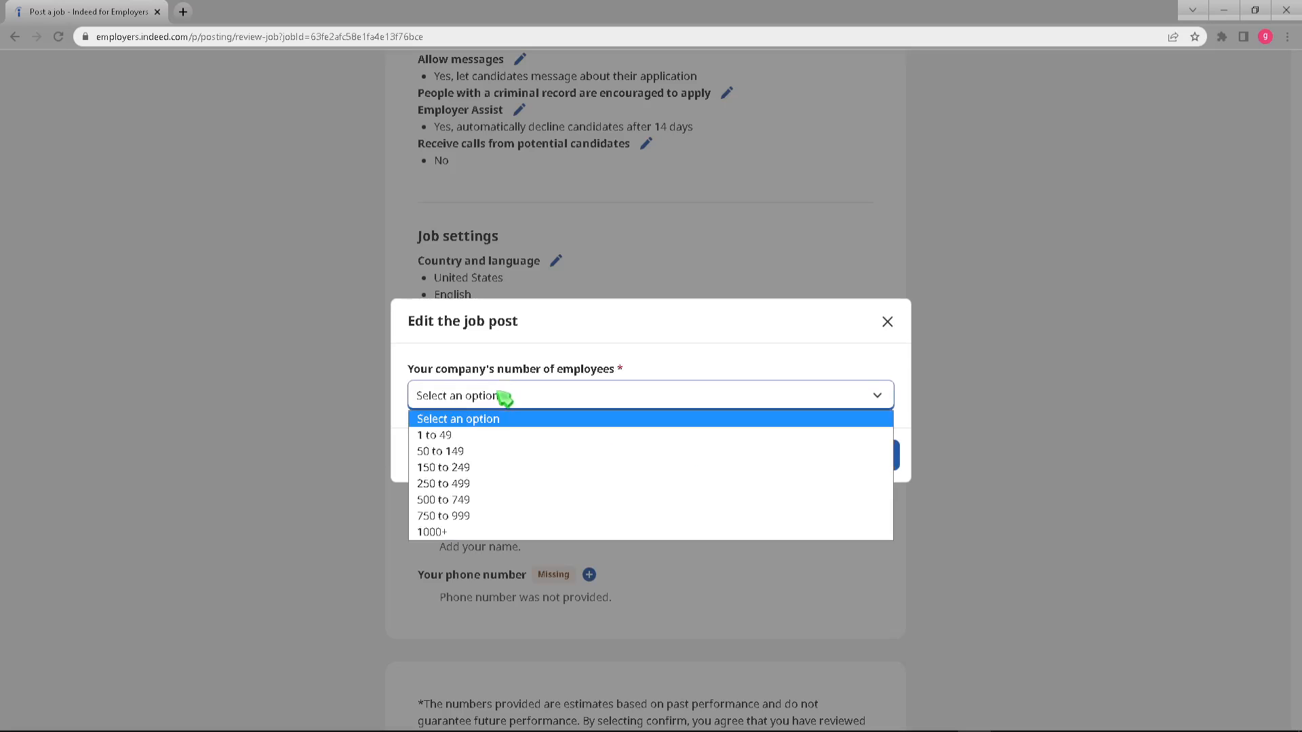
left_click(506, 434)
left_click(879, 452)
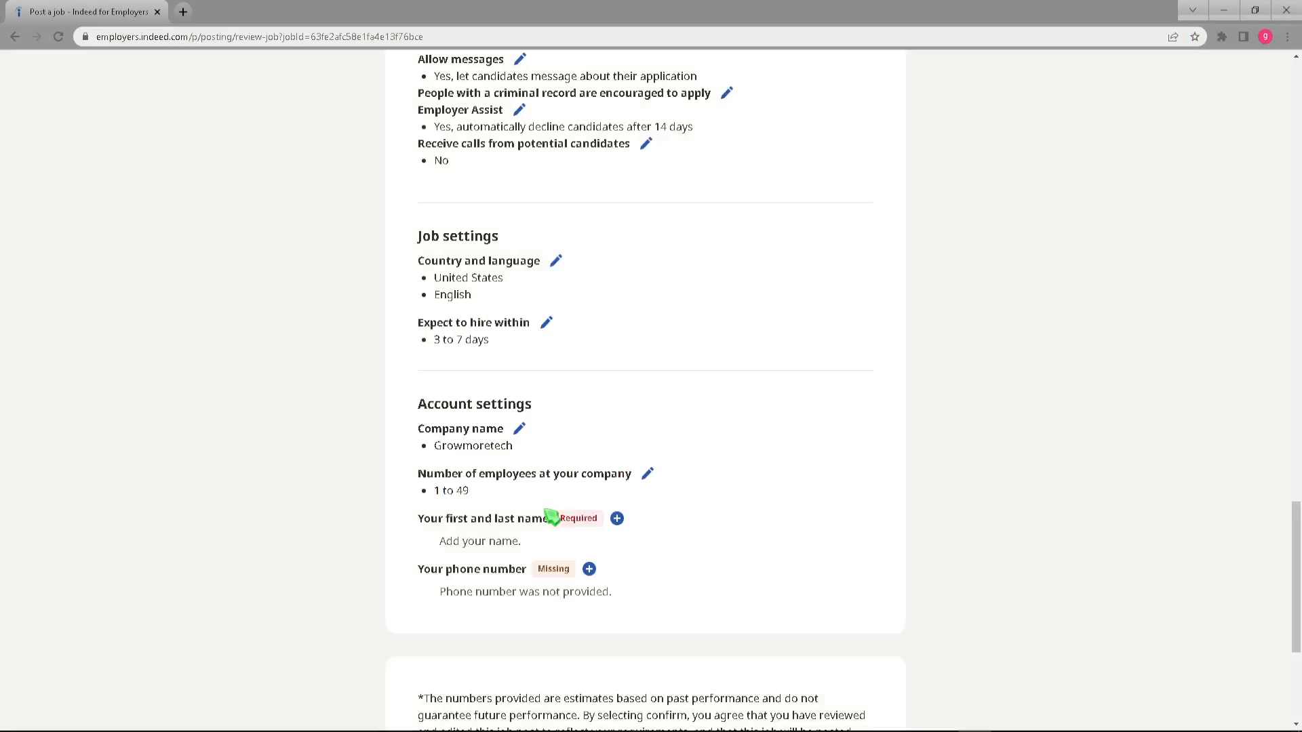
Enter the account holder's first and last name in the account settings and save it.
left_click(617, 519)
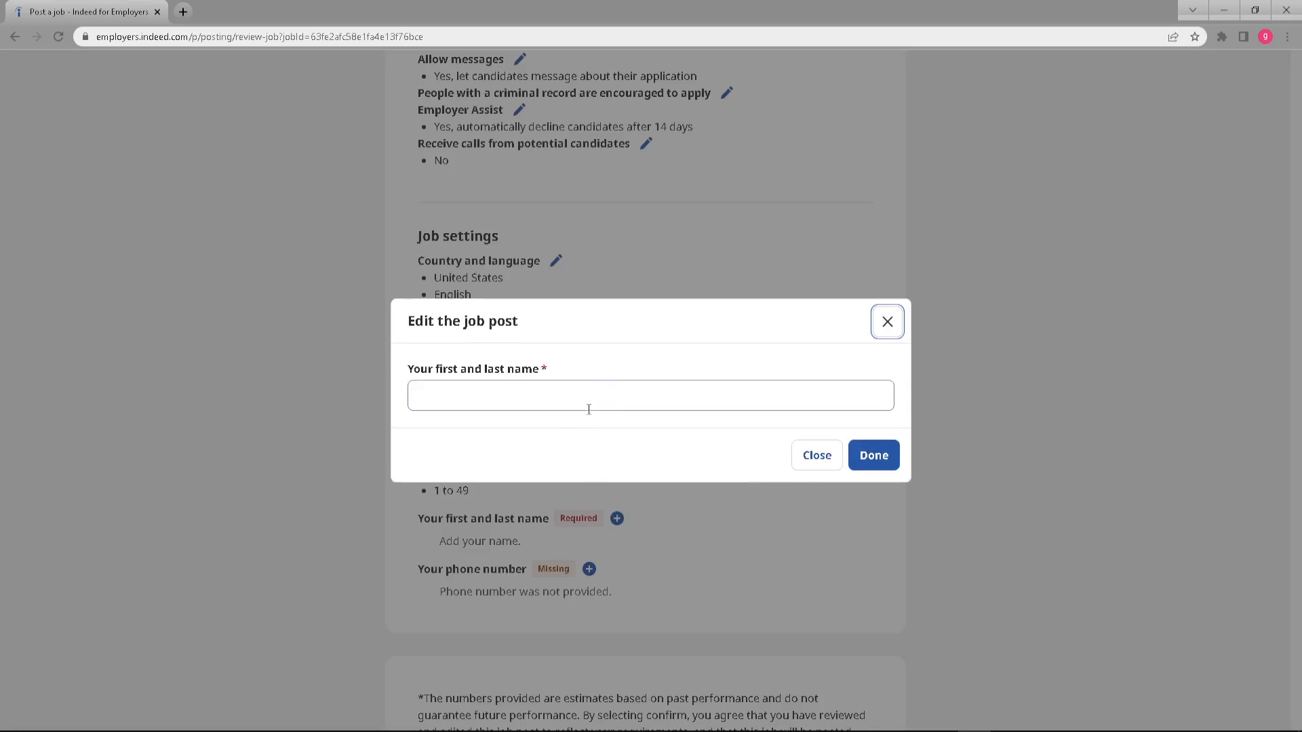
left_click(564, 383)
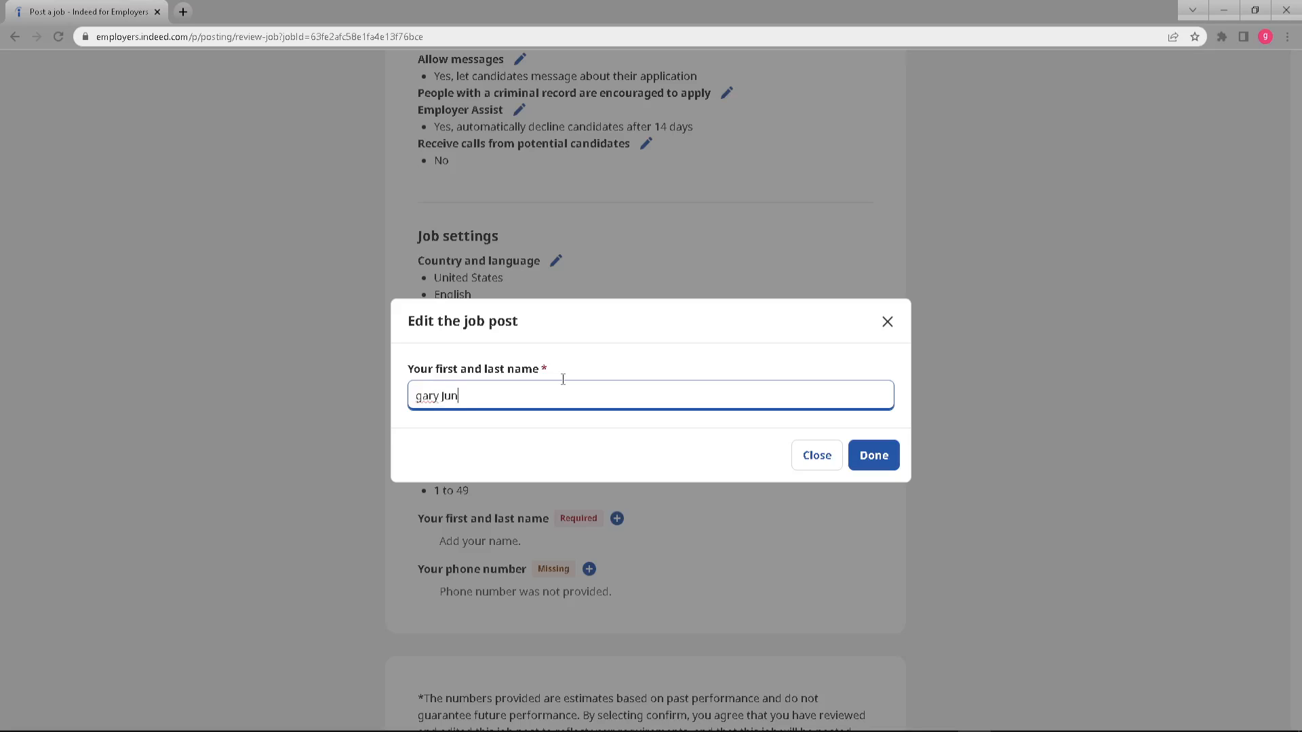
left_click(874, 456)
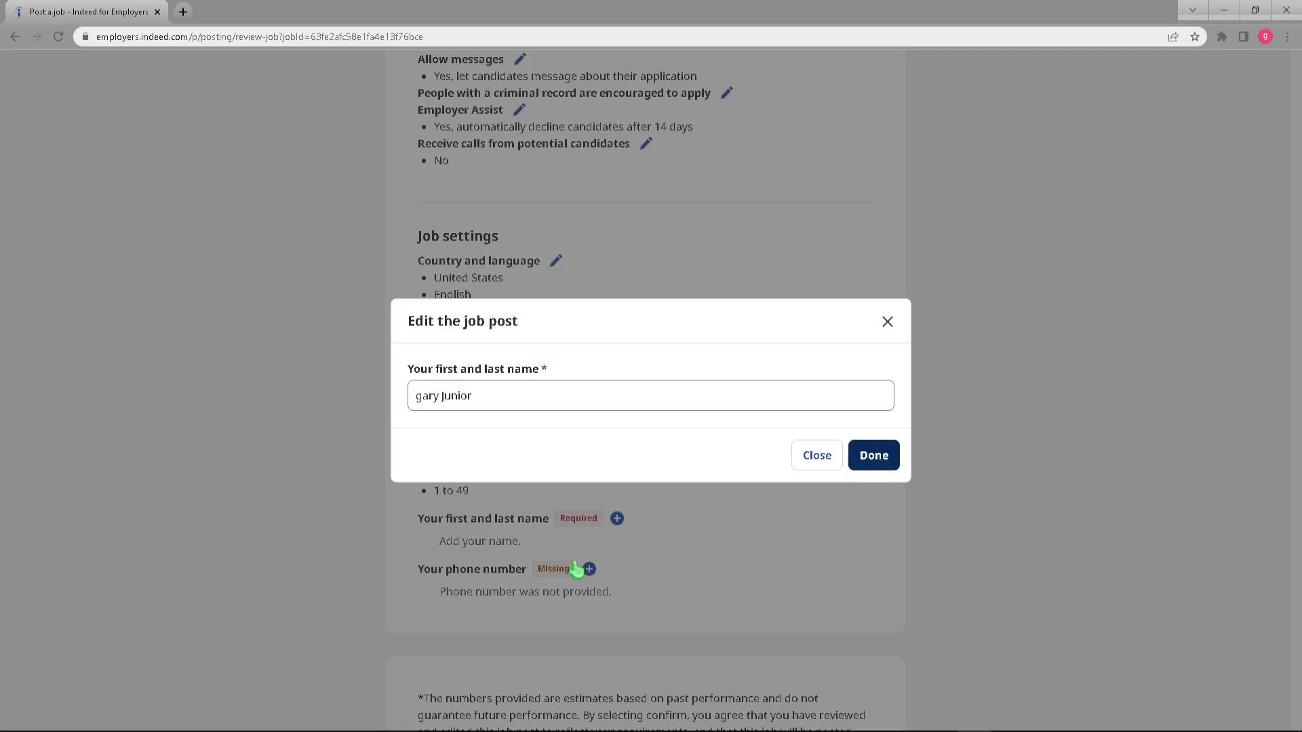
Confirm the reviewed job post, leaving the phone number blank.
scroll(434, 610, "down", 3)
scroll(425, 590, "down", 1)
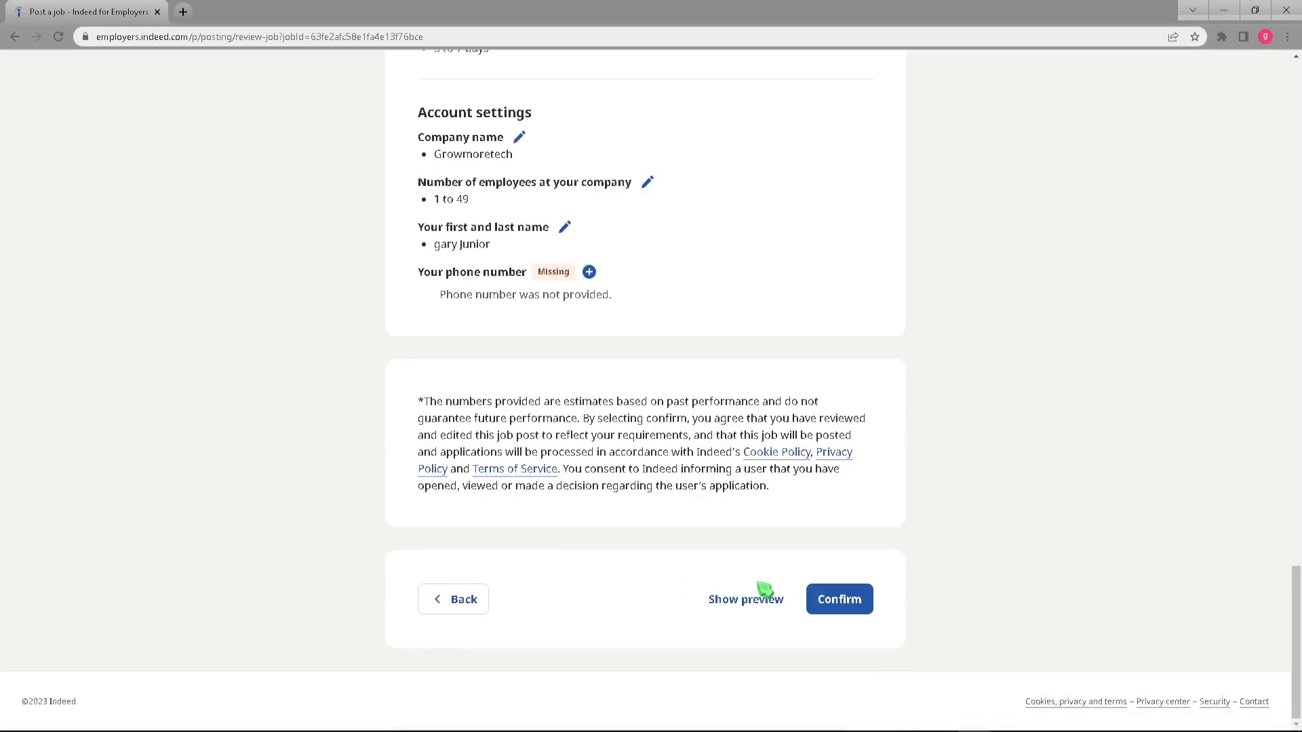
left_click(838, 600)
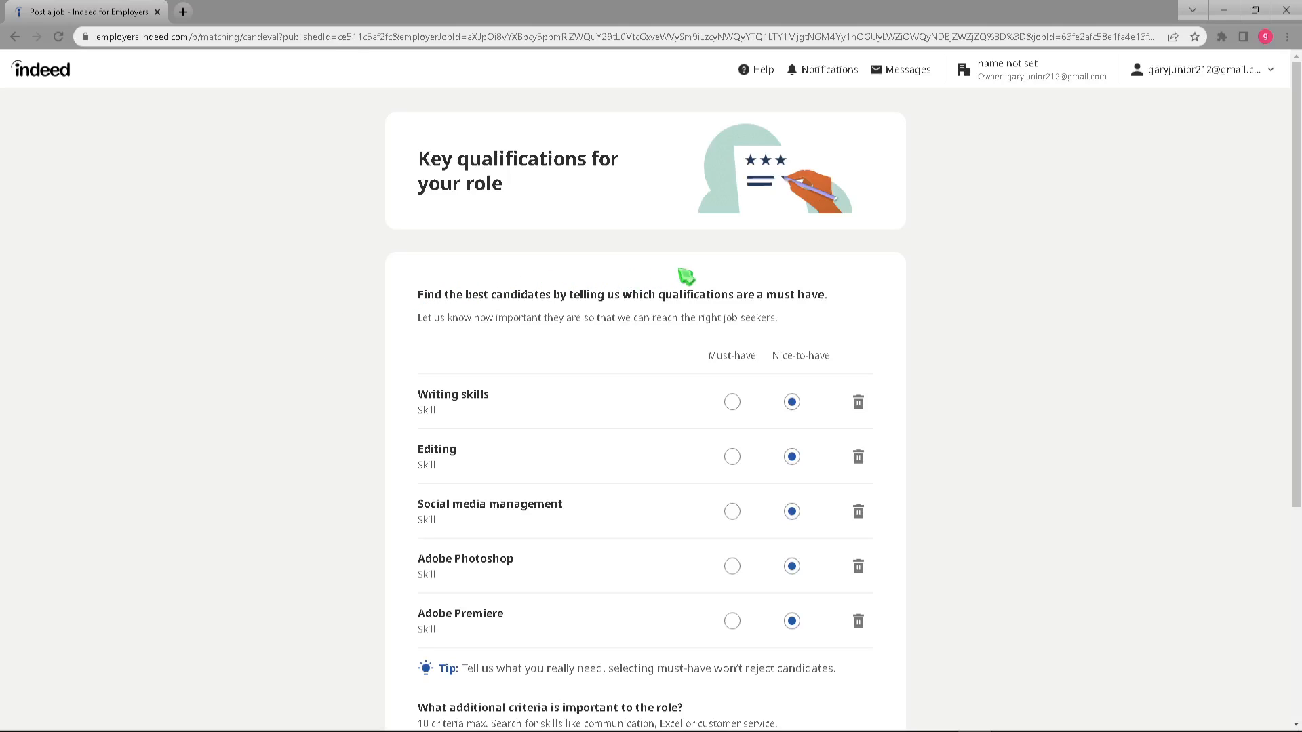
Mark the Writing skills and Editing qualifications as must-have for the role.
scroll(682, 291, "down", 3)
scroll(529, 319, "up", 3)
scroll(413, 517, "down", 2)
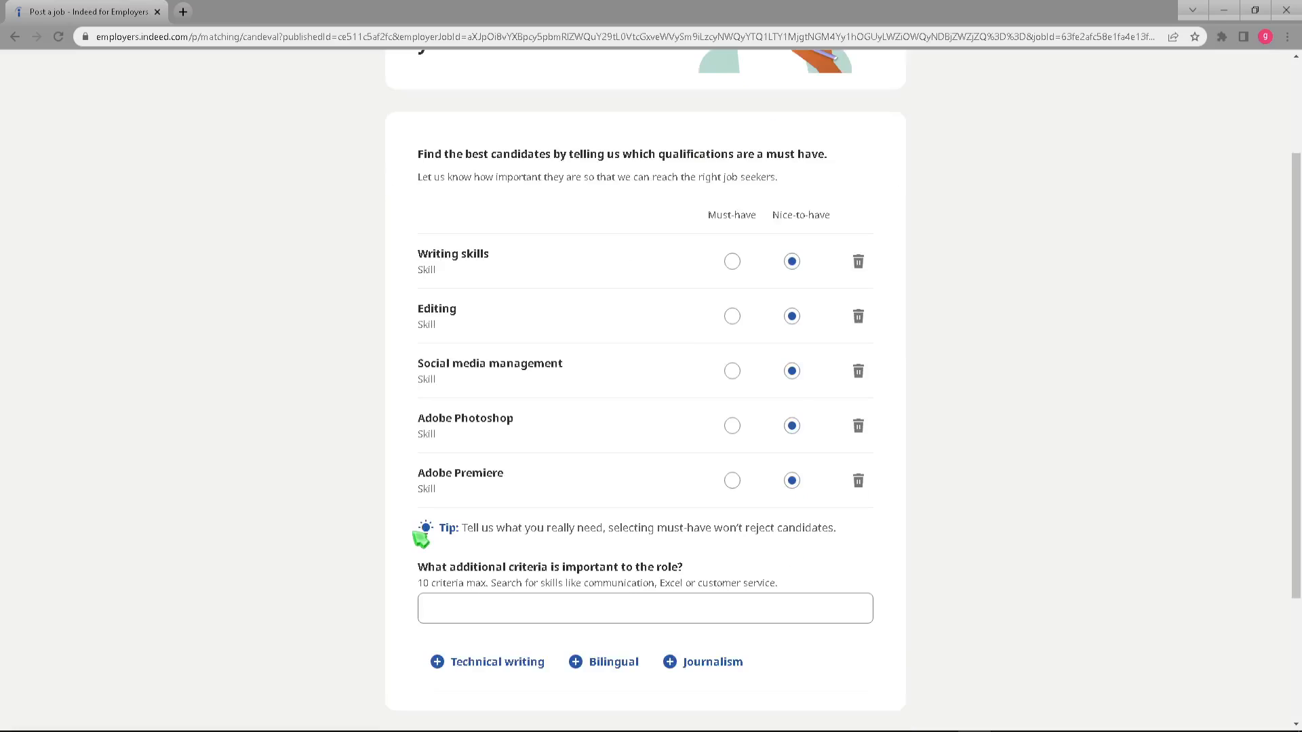
scroll(408, 537, "up", 1)
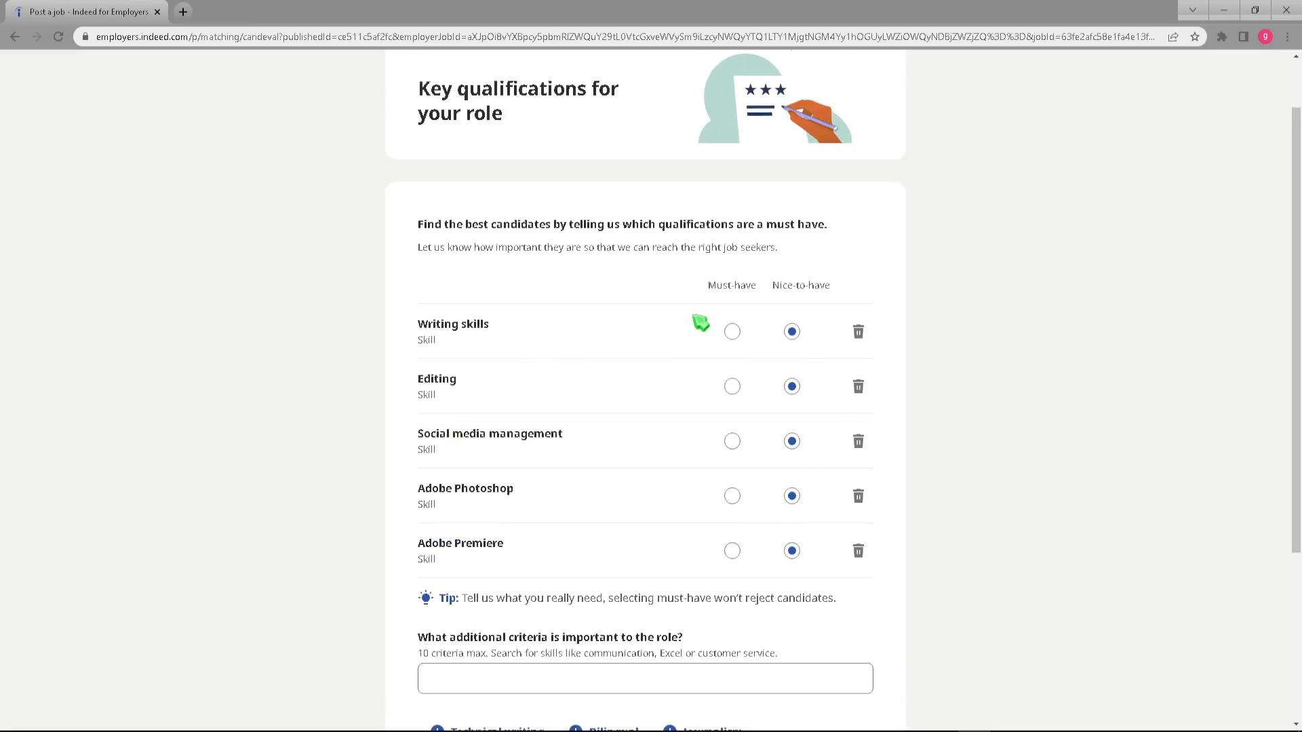
left_click(730, 331)
scroll(520, 480, "down", 1)
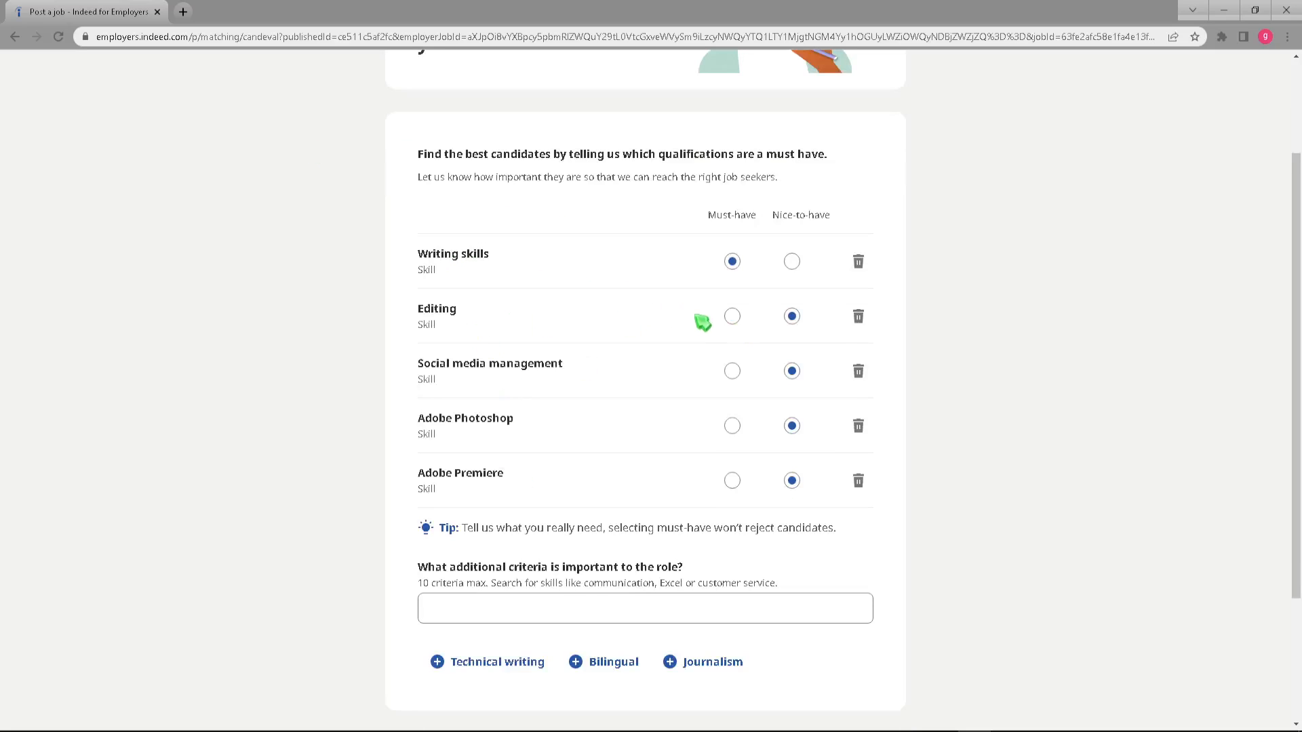
left_click(732, 331)
scroll(437, 458, "down", 2)
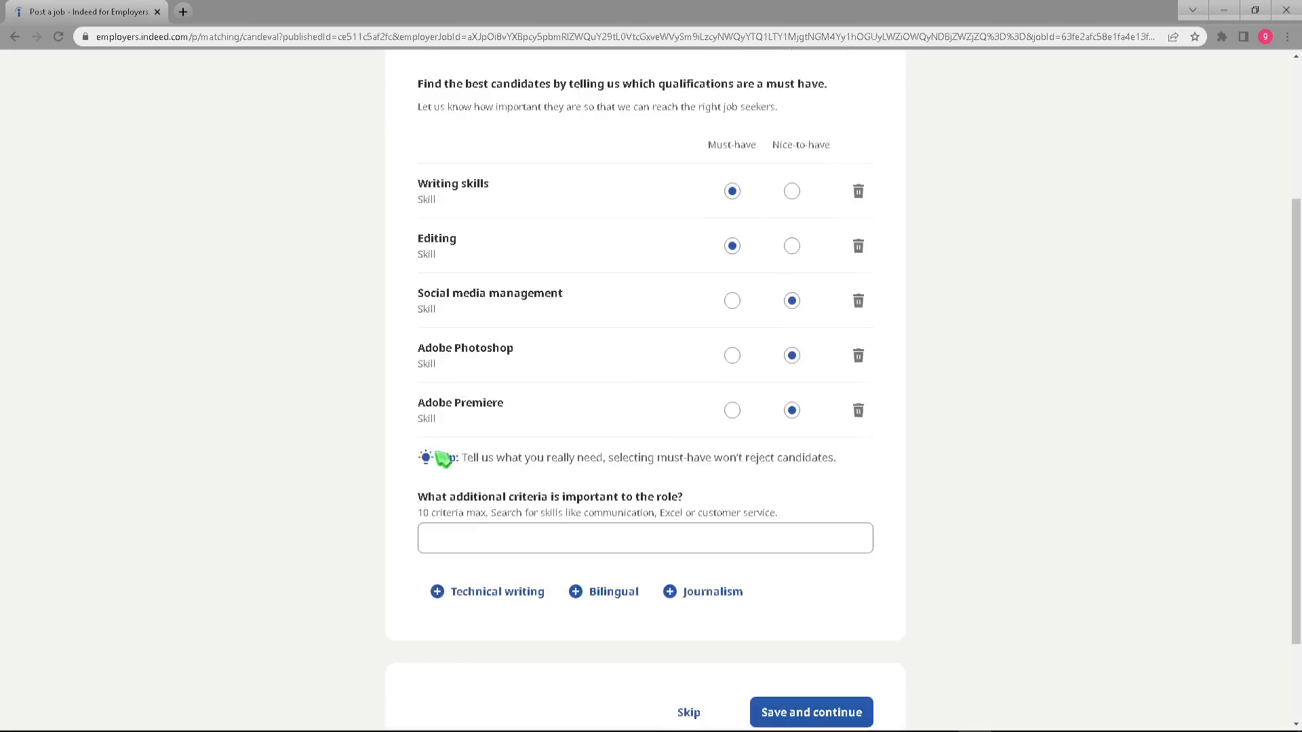
Search the additional criteria for "communication" and add the Communications field of study to the qualifications.
left_click(454, 471)
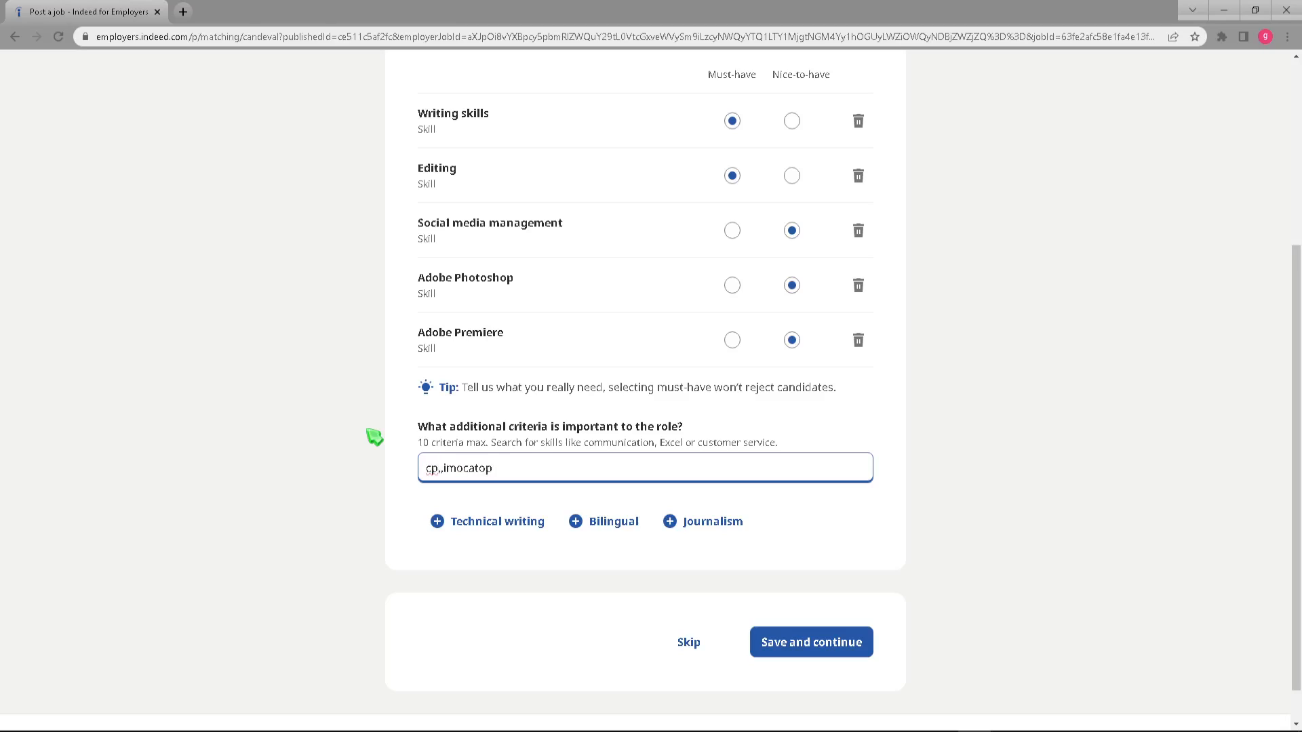
key("BackSpace")
key("BackSpace")
key("BackSpace")
key("BackSpace")
key("BackSpace")
key("BackSpace")
key("BackSpace")
key("BackSpace")
key("BackSpace")
type("n")
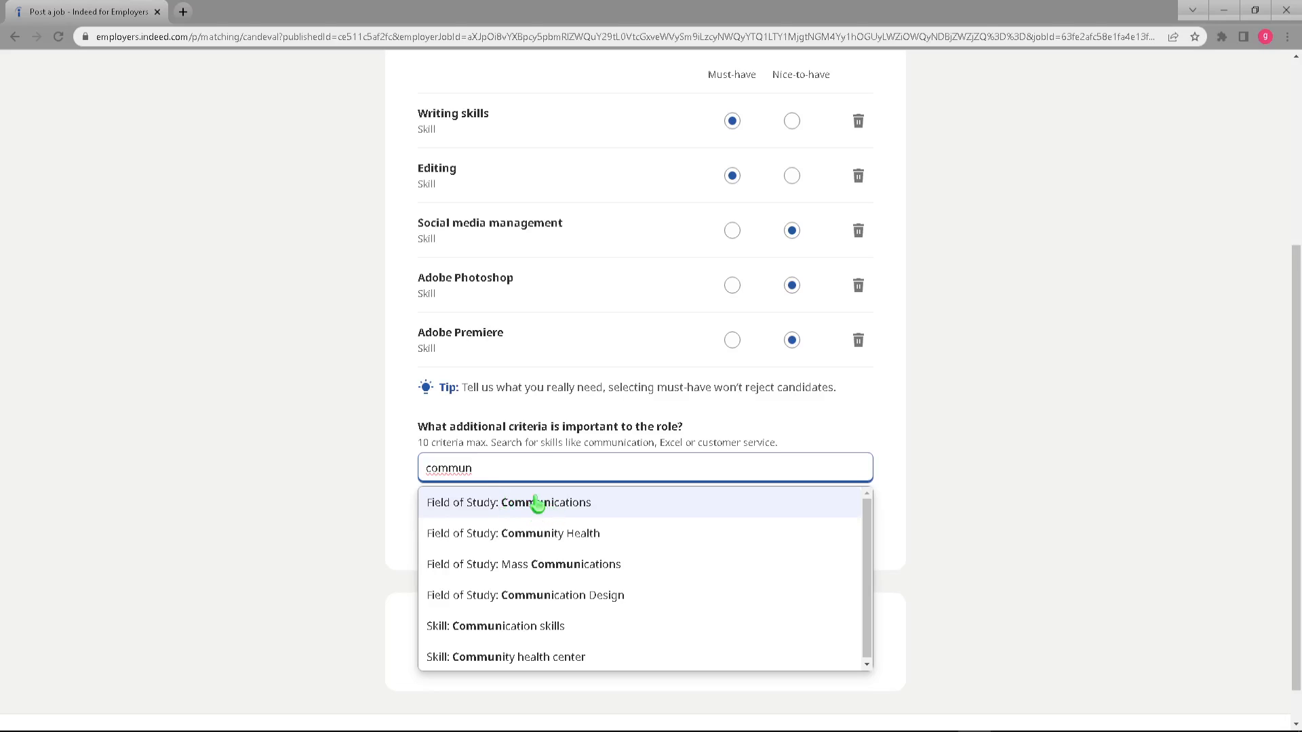
type("ication")
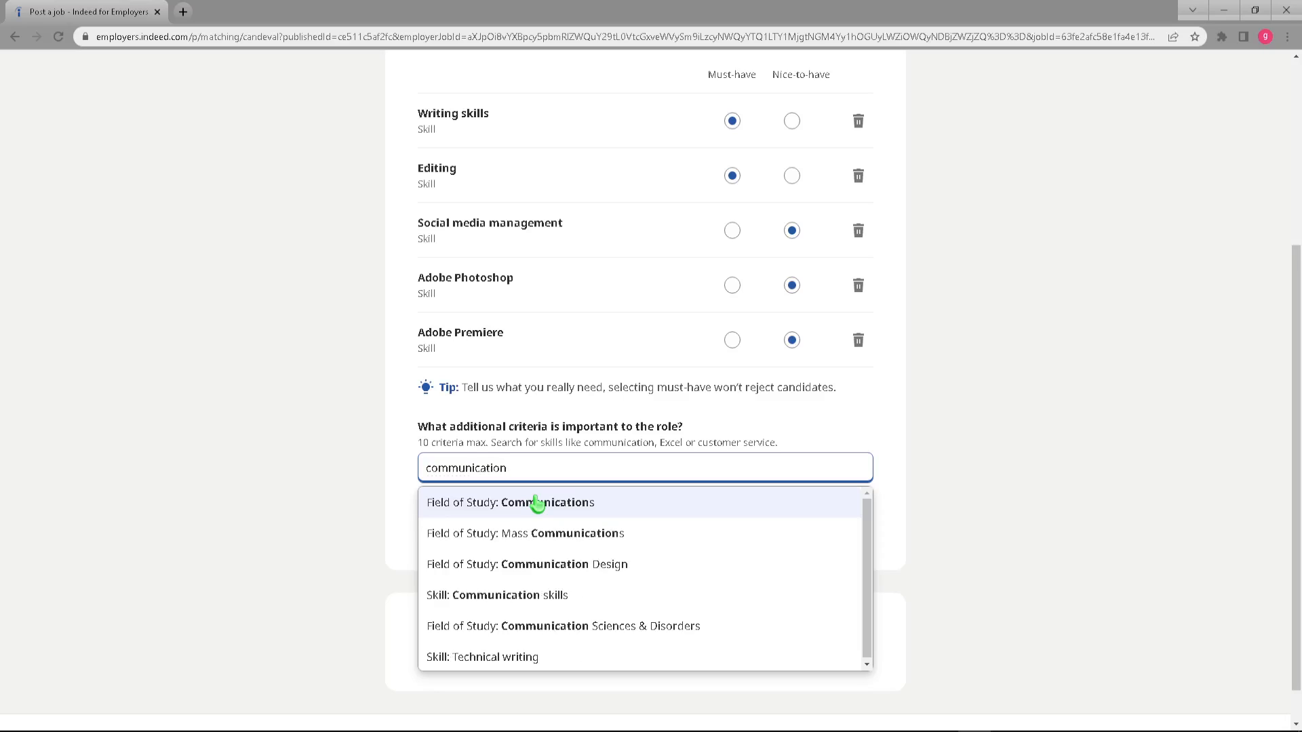
left_click(537, 503)
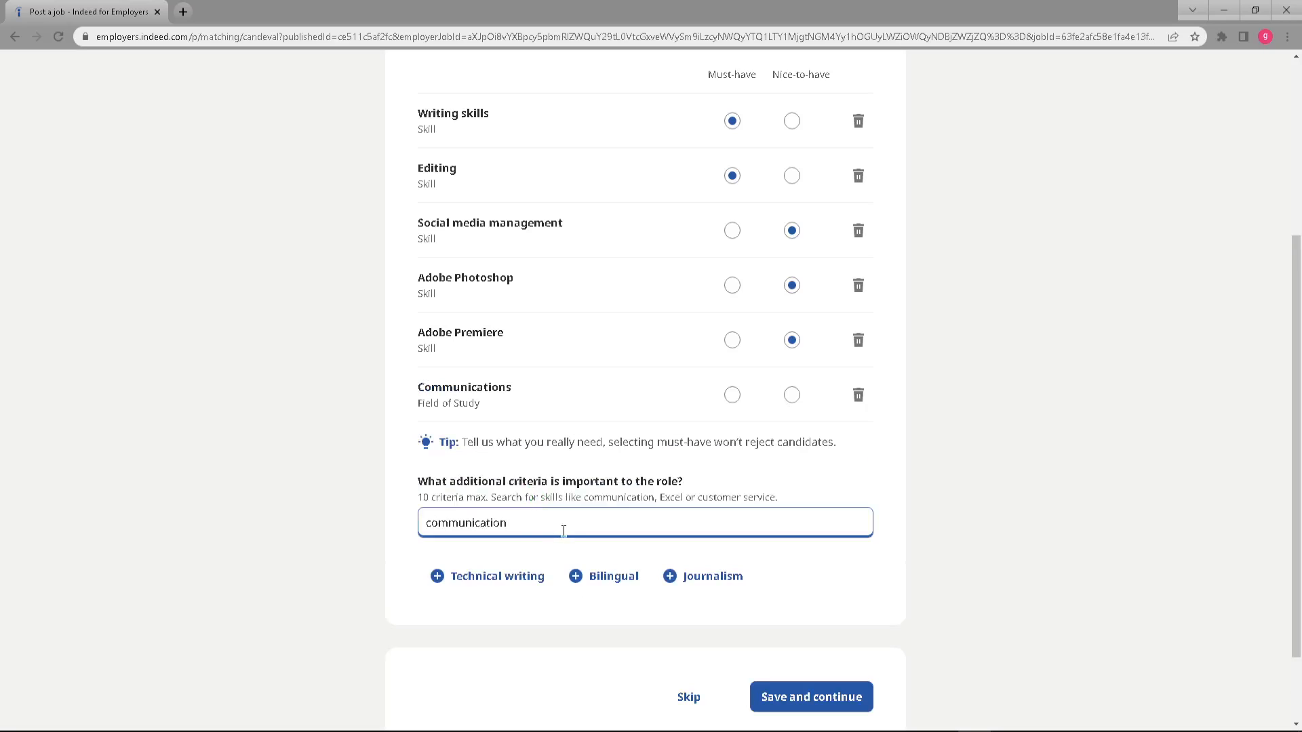
type("f")
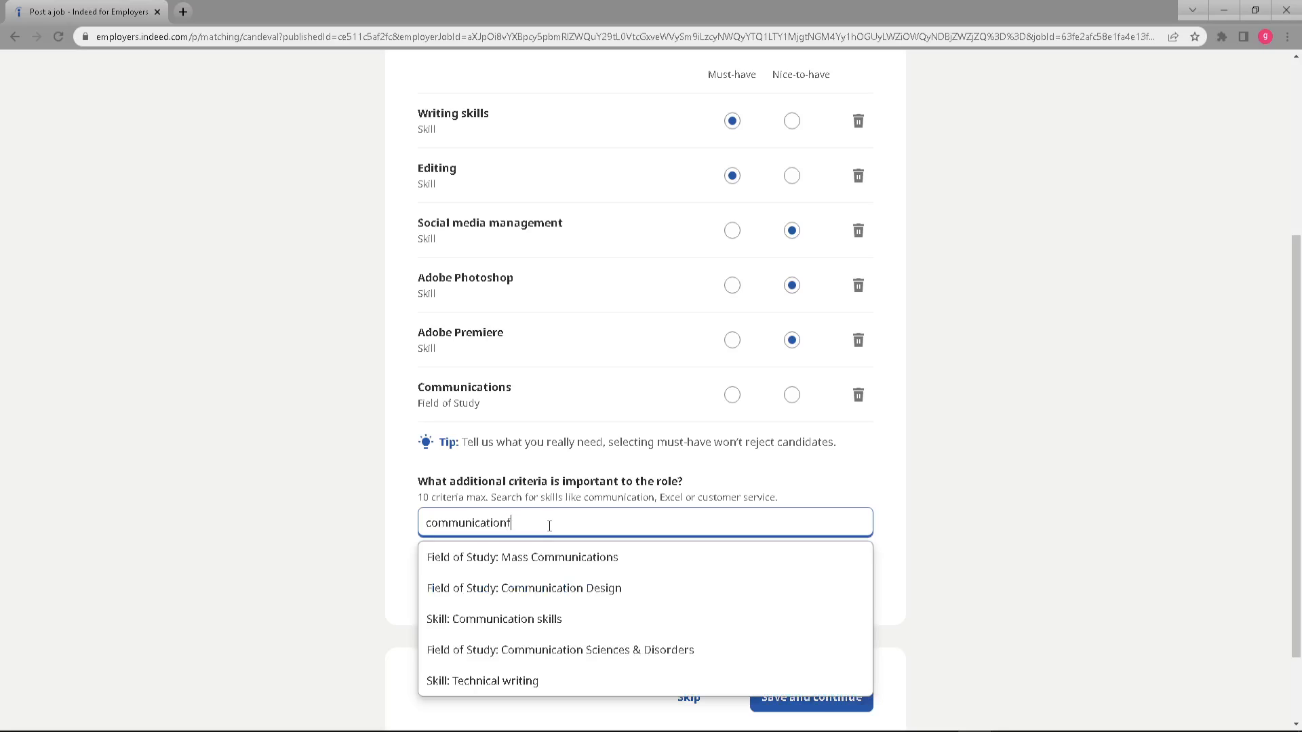
type("lue")
key("BackSpace")
key("BackSpace")
key("BackSpace")
key("BackSpace")
key("BackSpace")
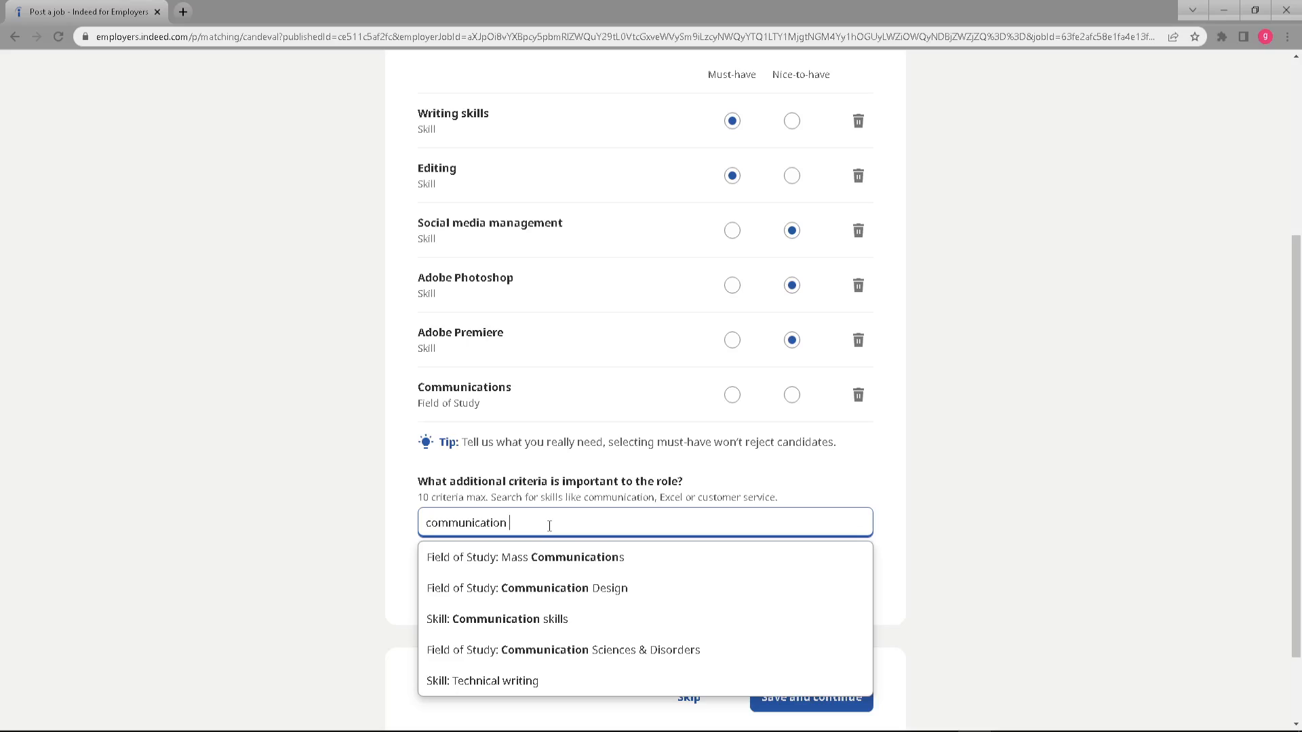
type("persua")
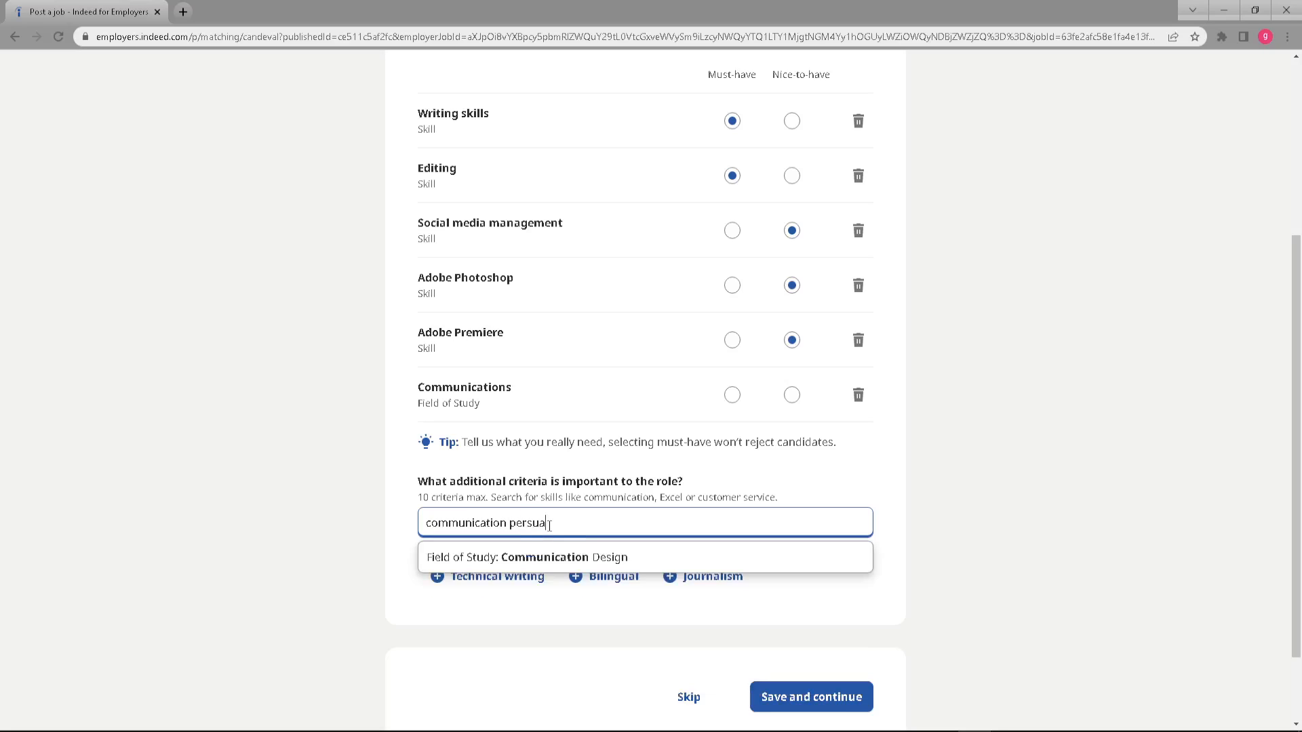
key("BackSpace")
key("BackSpace")
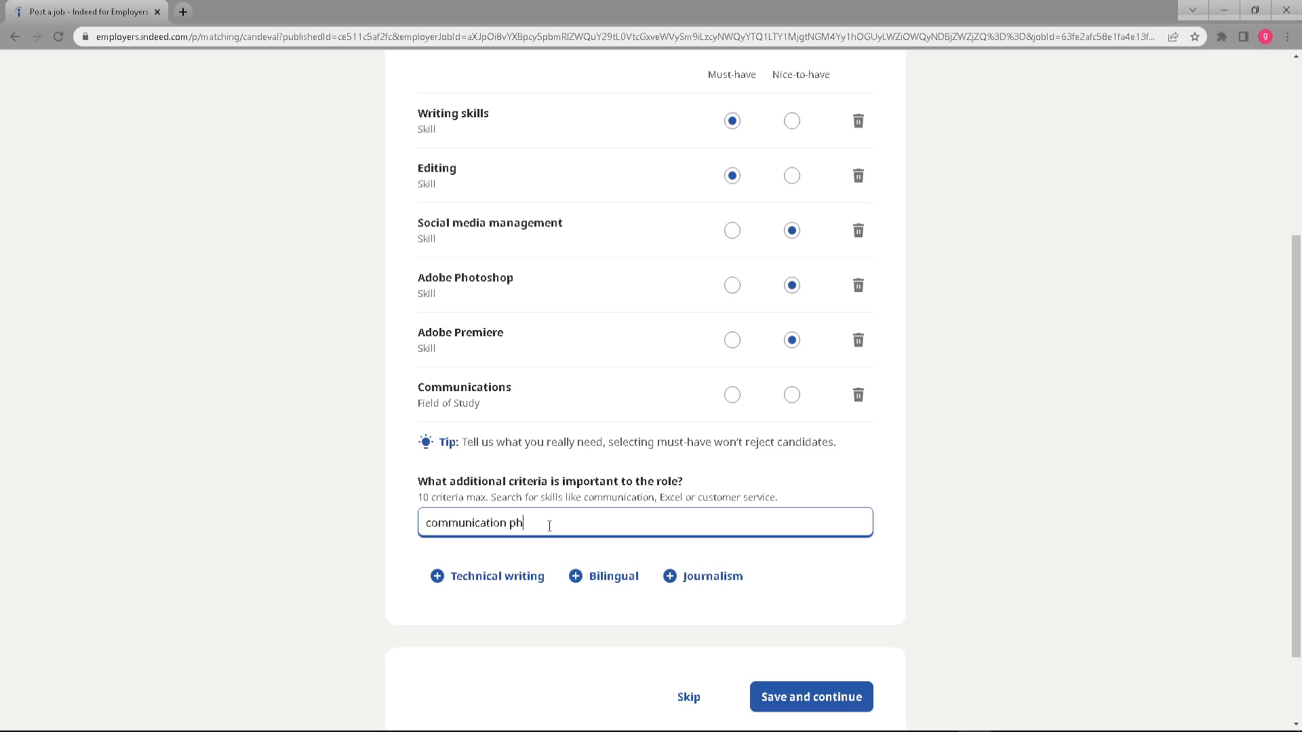
key("BackSpace")
key("BackSpace")
key("BackSpace")
left_click(1255, 408)
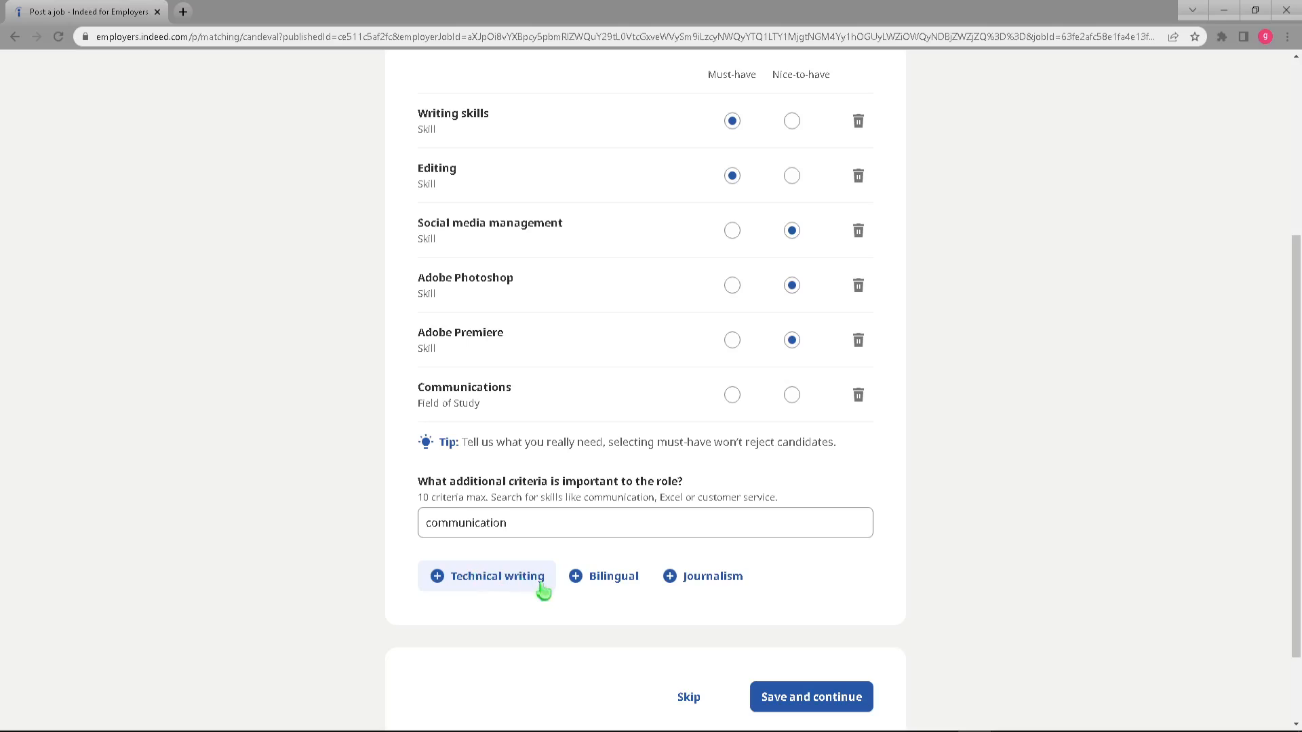
Mark the Communications field of study as a must-have qualification.
scroll(729, 576, "down", 1)
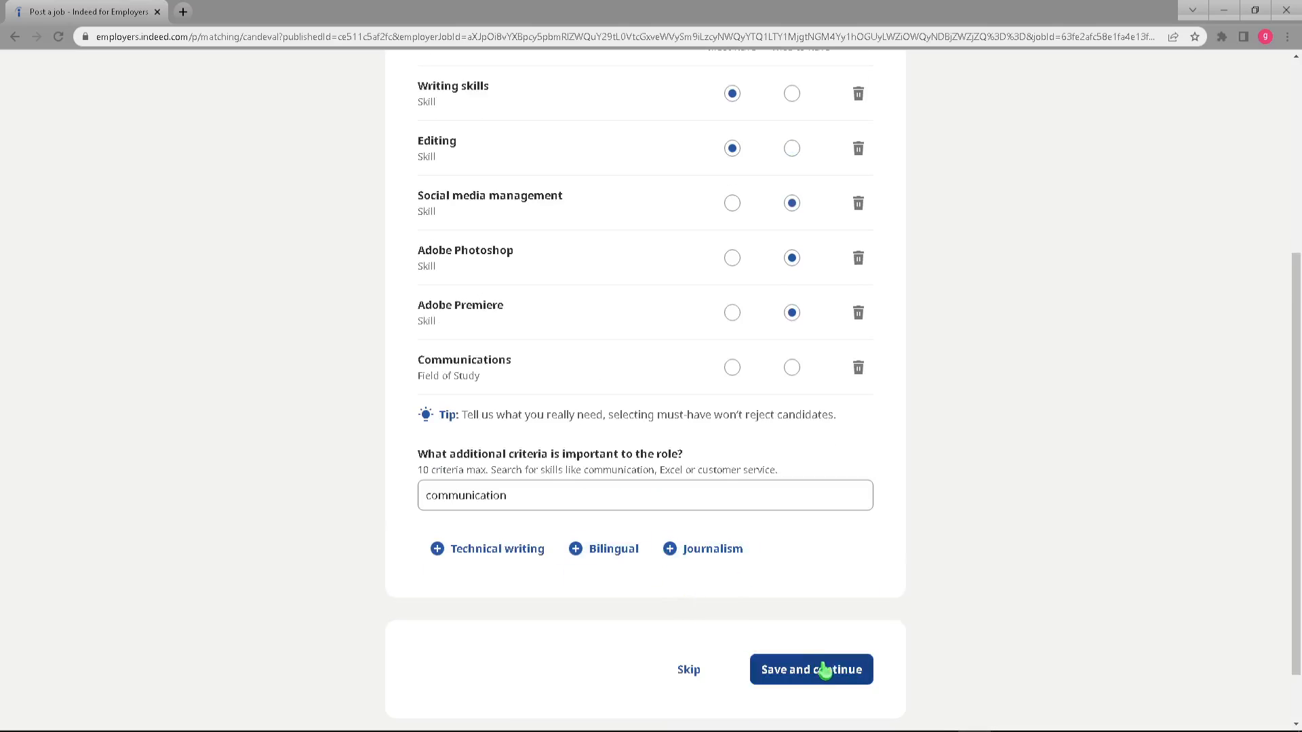
left_click(751, 655)
scroll(343, 610, "down", 1)
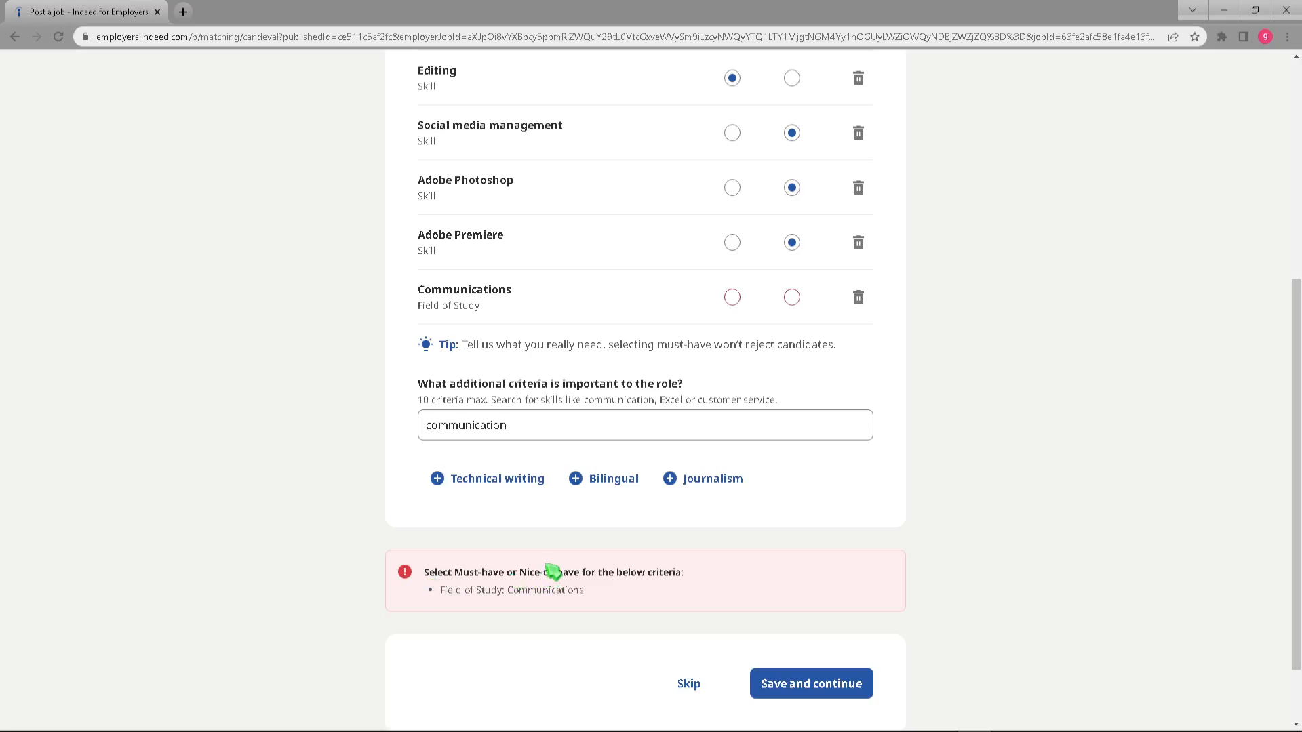
double_click(529, 592)
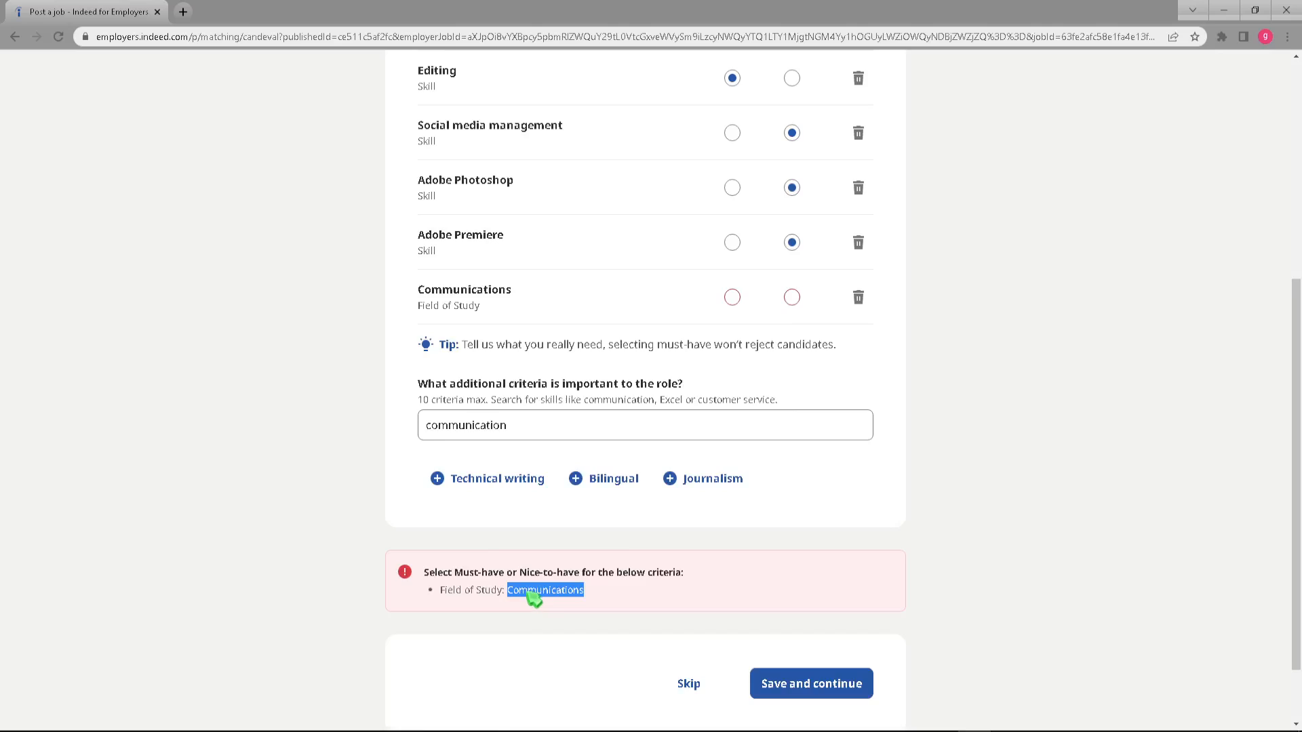
scroll(500, 523, "up", 5)
scroll(551, 283, "down", 3)
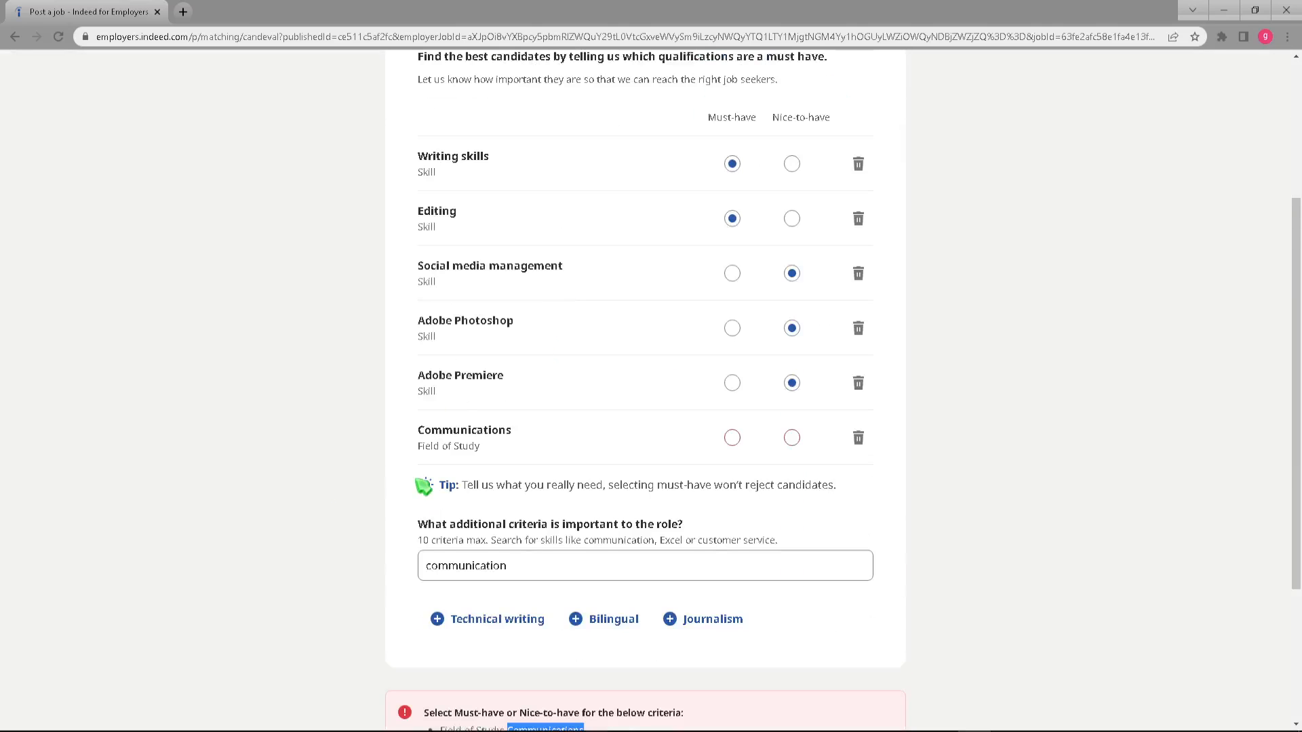
left_click(732, 437)
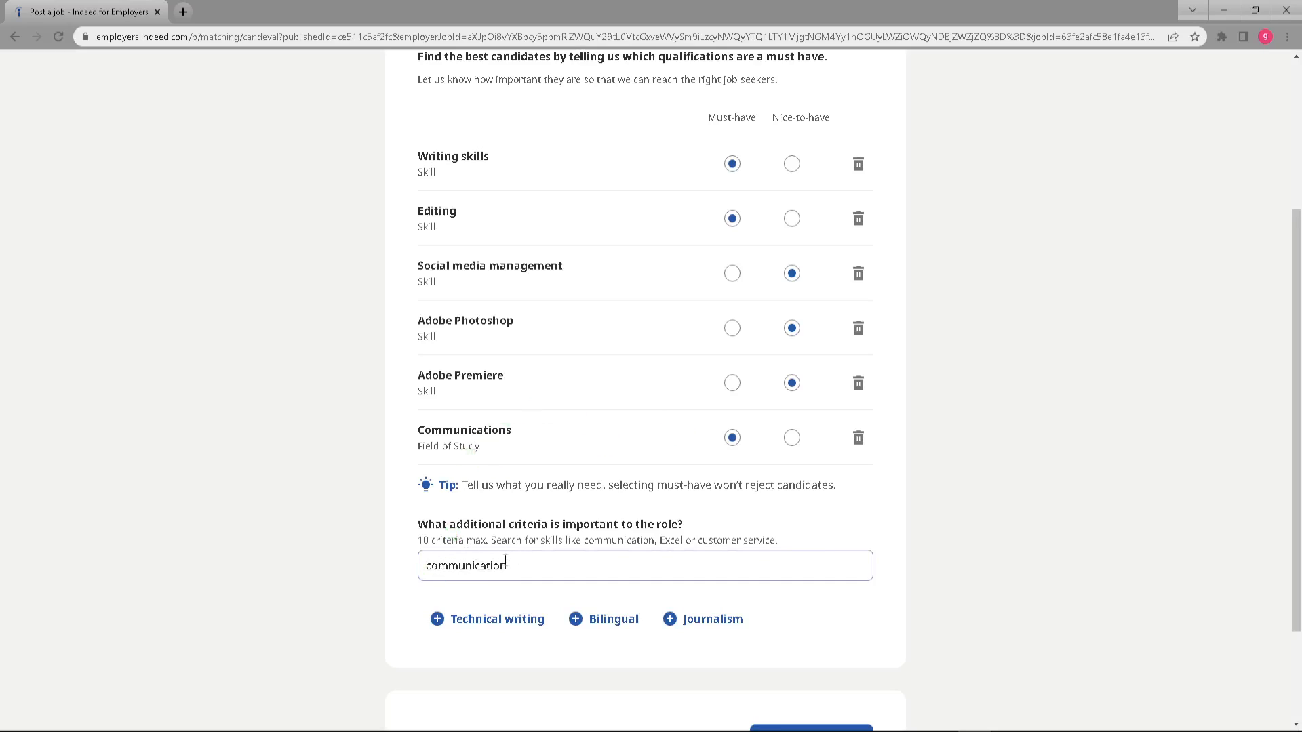
Save the key qualifications and continue to the customized pre-screening.
left_click_drag(513, 531, 548, 532)
left_click(1033, 632)
scroll(714, 131, "down", 2)
left_click(811, 599)
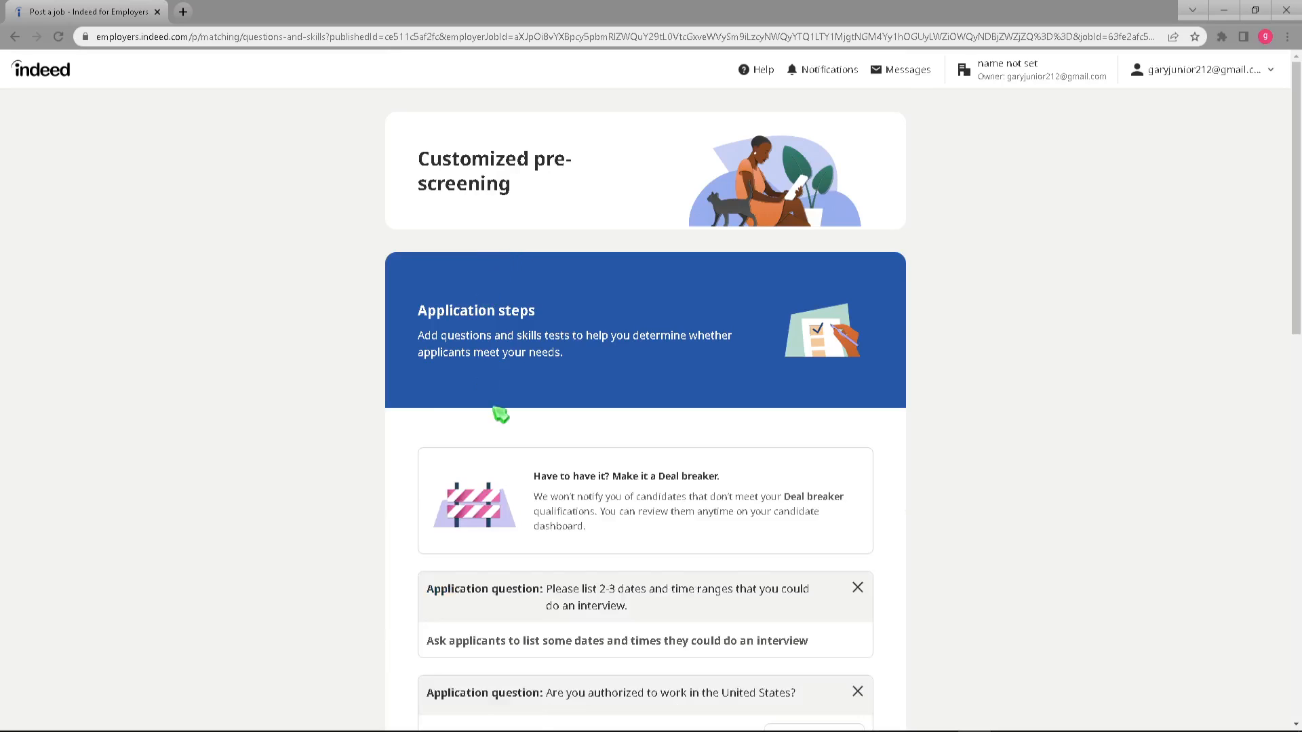
Add a language application question to the pre-screening from the additional qualifications.
scroll(501, 413, "down", 2)
scroll(500, 413, "down", 3)
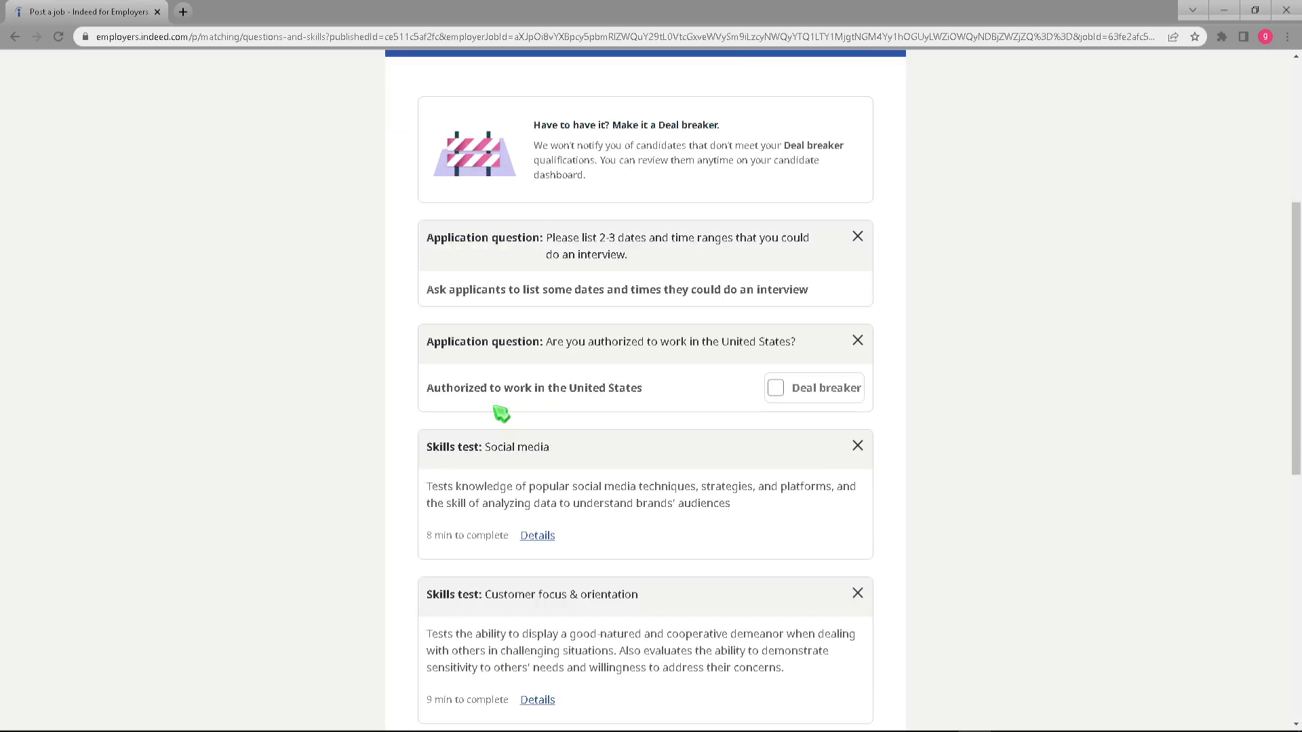
scroll(689, 416, "down", 1)
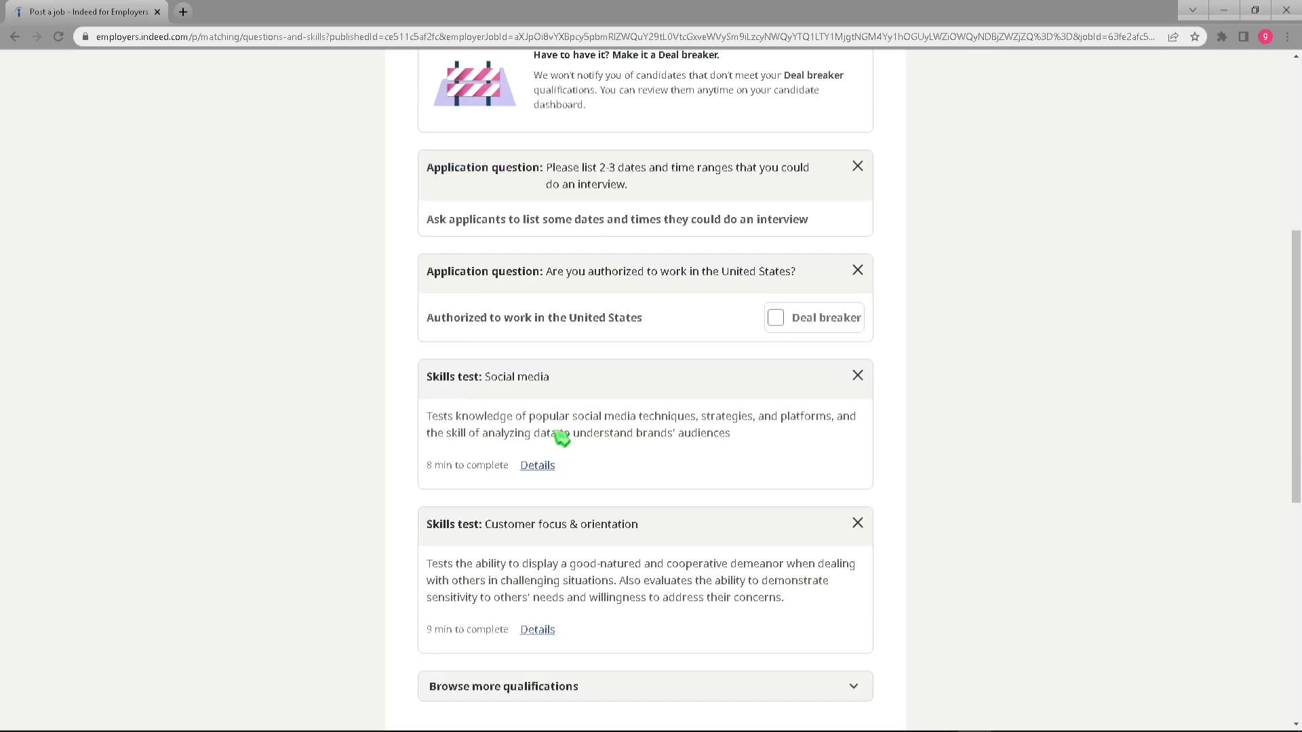
scroll(561, 439, "down", 2)
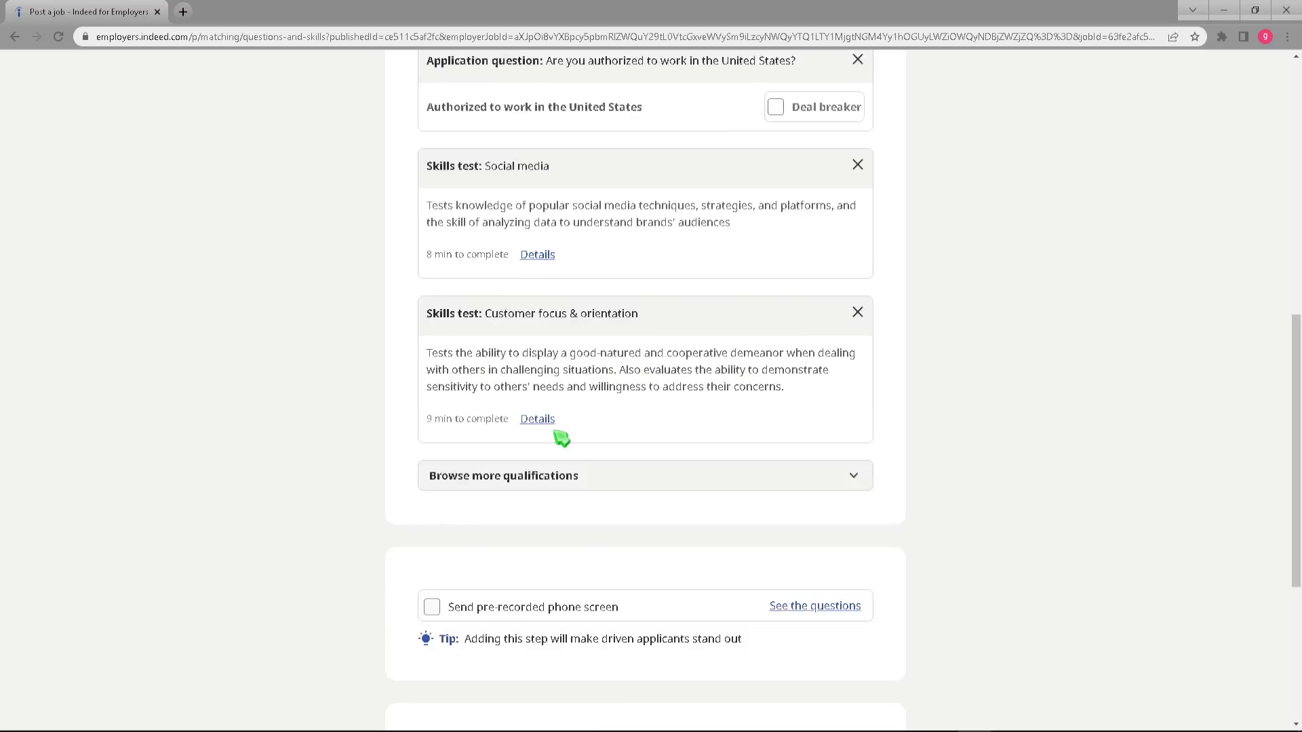
scroll(562, 439, "down", 3)
left_click(577, 337)
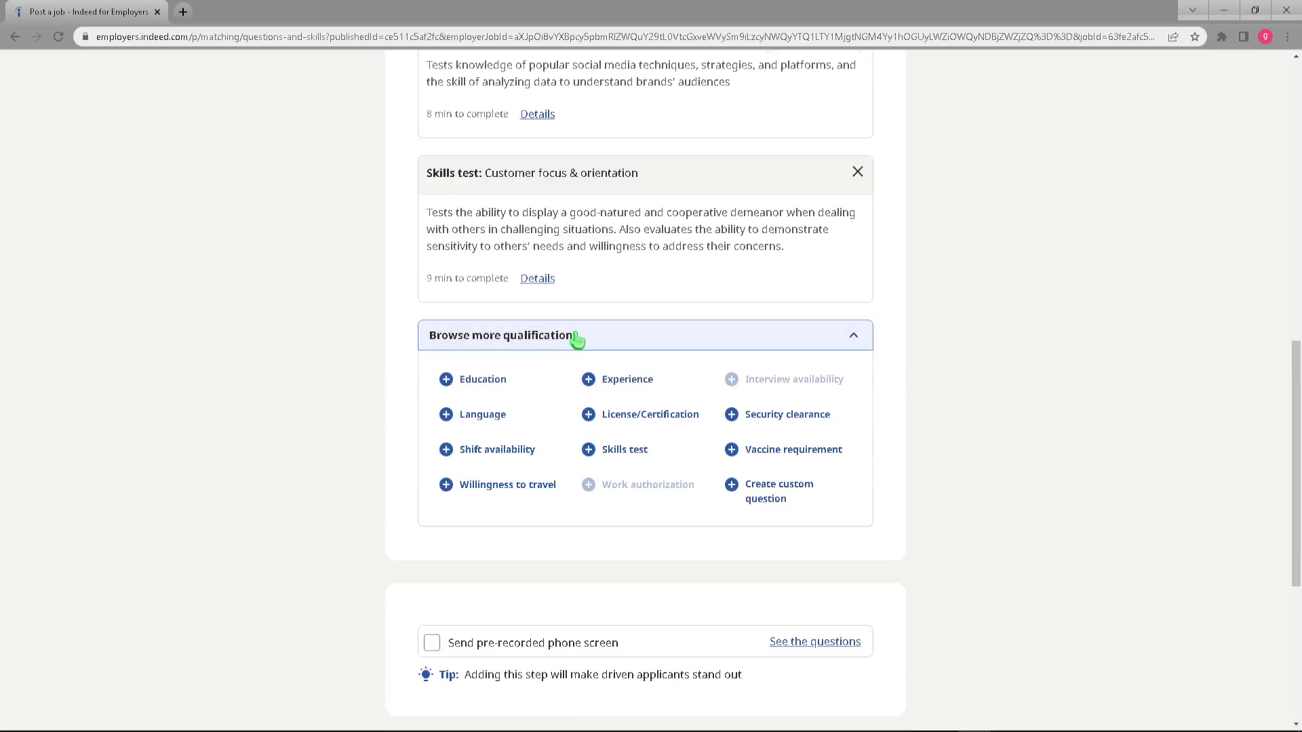
left_click(489, 415)
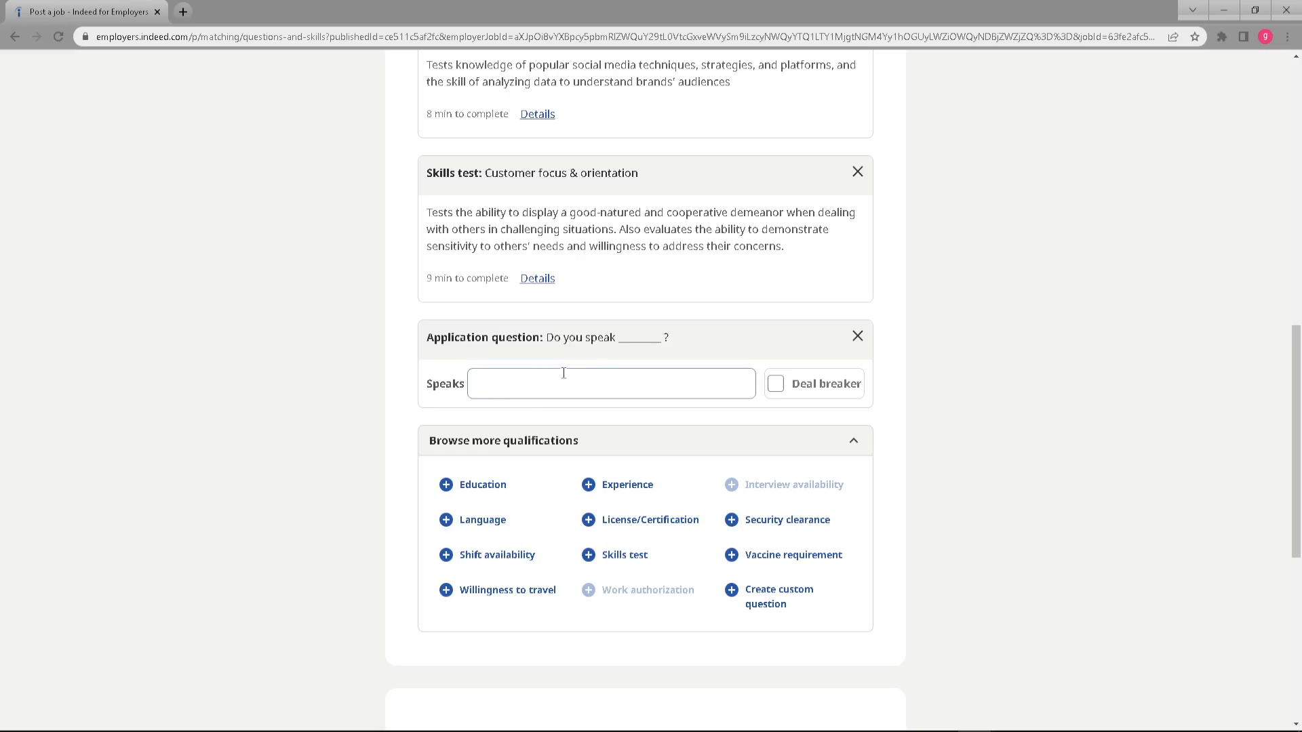
Set the language question to English and mark it as a deal breaker.
left_click(599, 380)
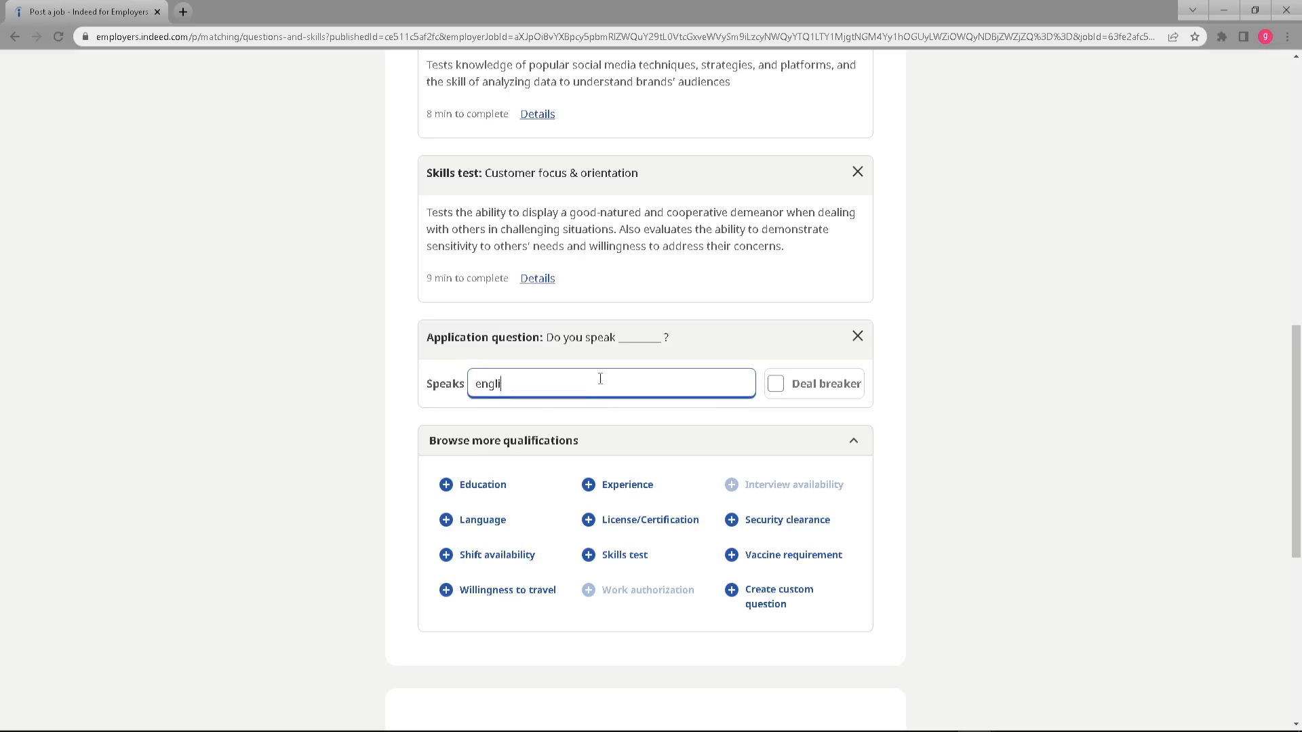
type("english")
left_click(527, 429)
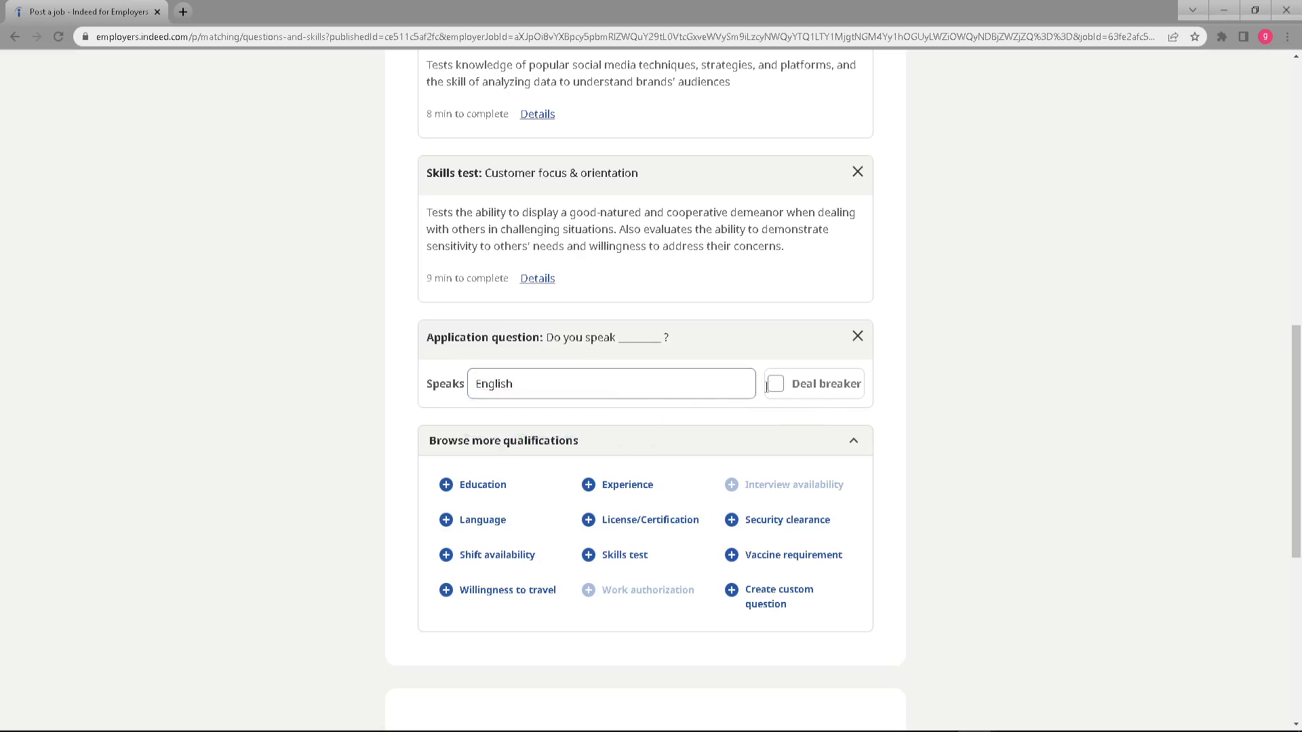
left_click(799, 392)
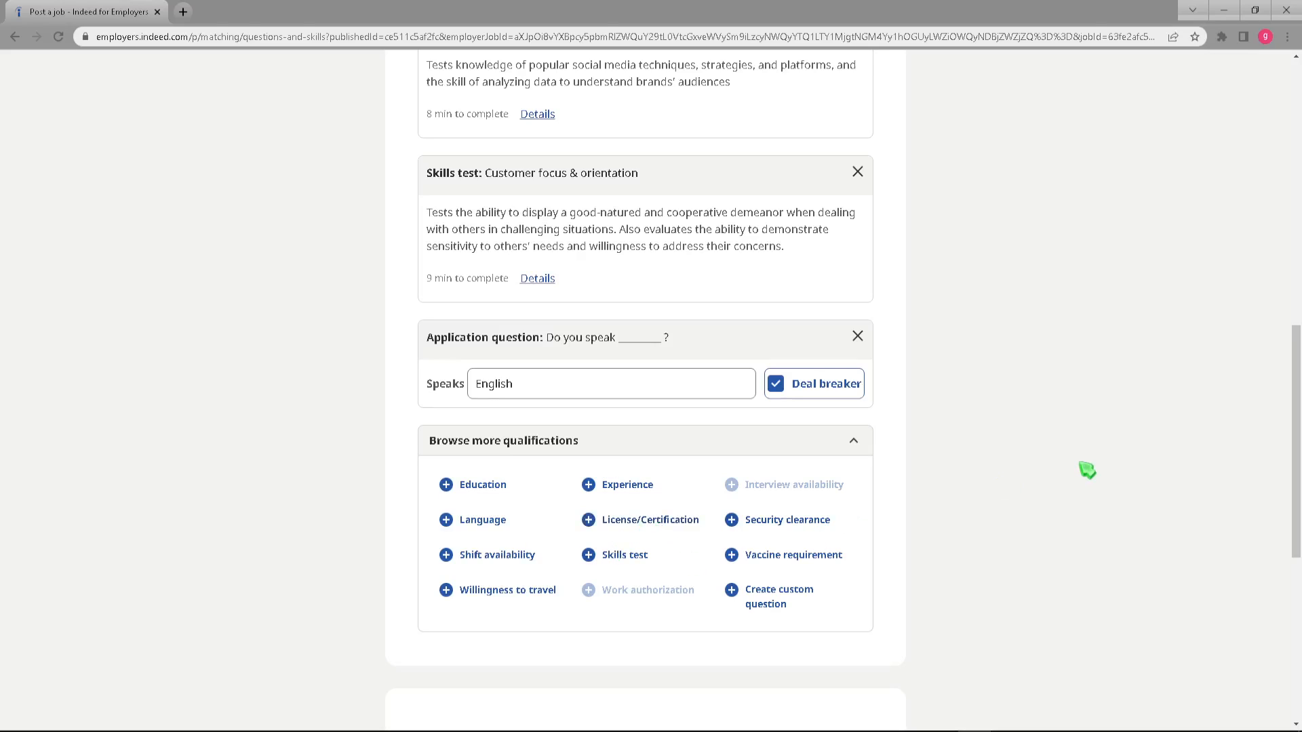
Try to save the customized pre-screening and continue, leaving the pre-recorded phone screen off and the skills test agreement accepted.
scroll(989, 550, "down", 4)
scroll(662, 570, "down", 2)
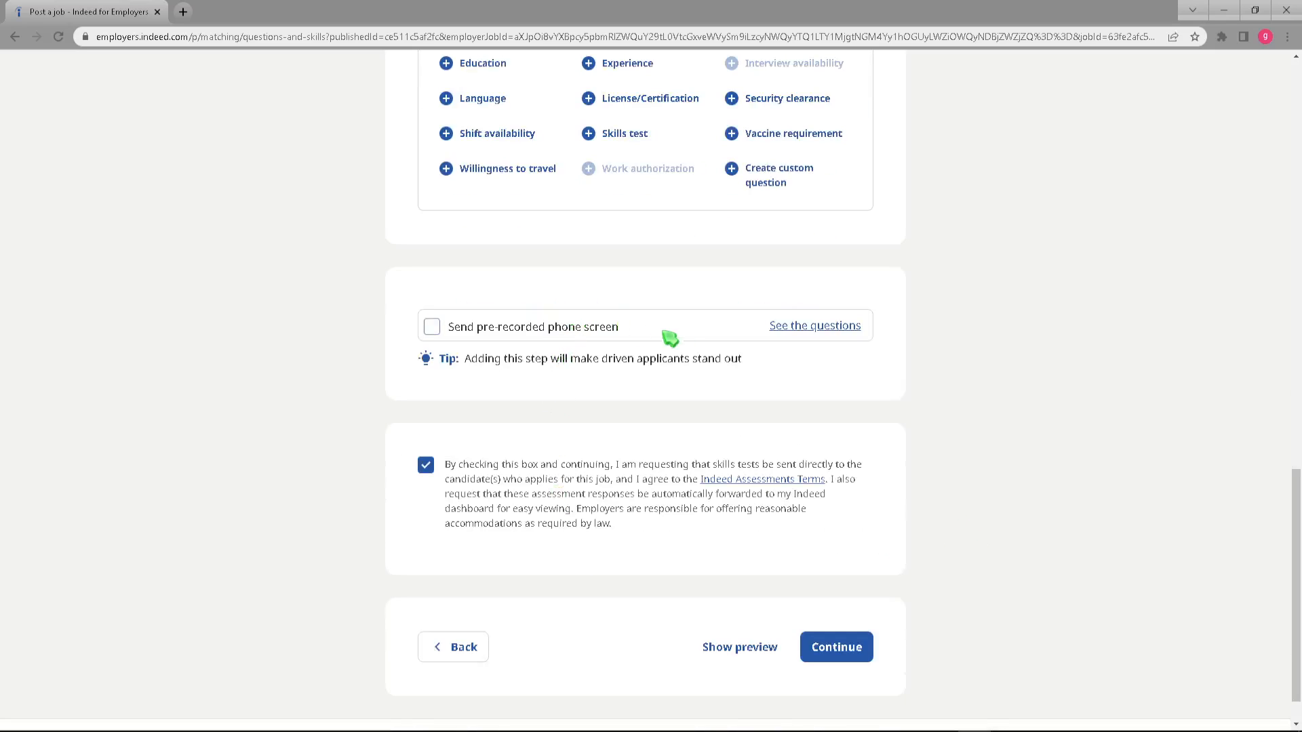
scroll(485, 608, "down", 1)
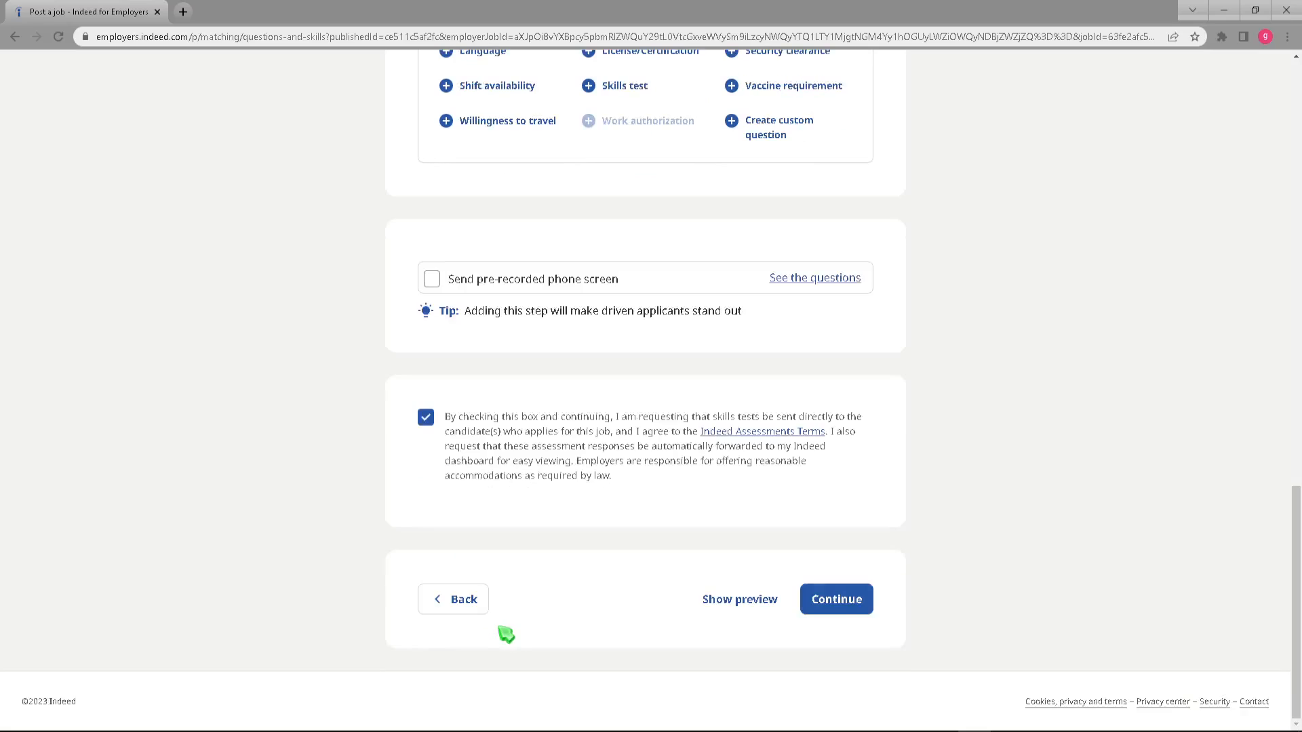
left_click(849, 603)
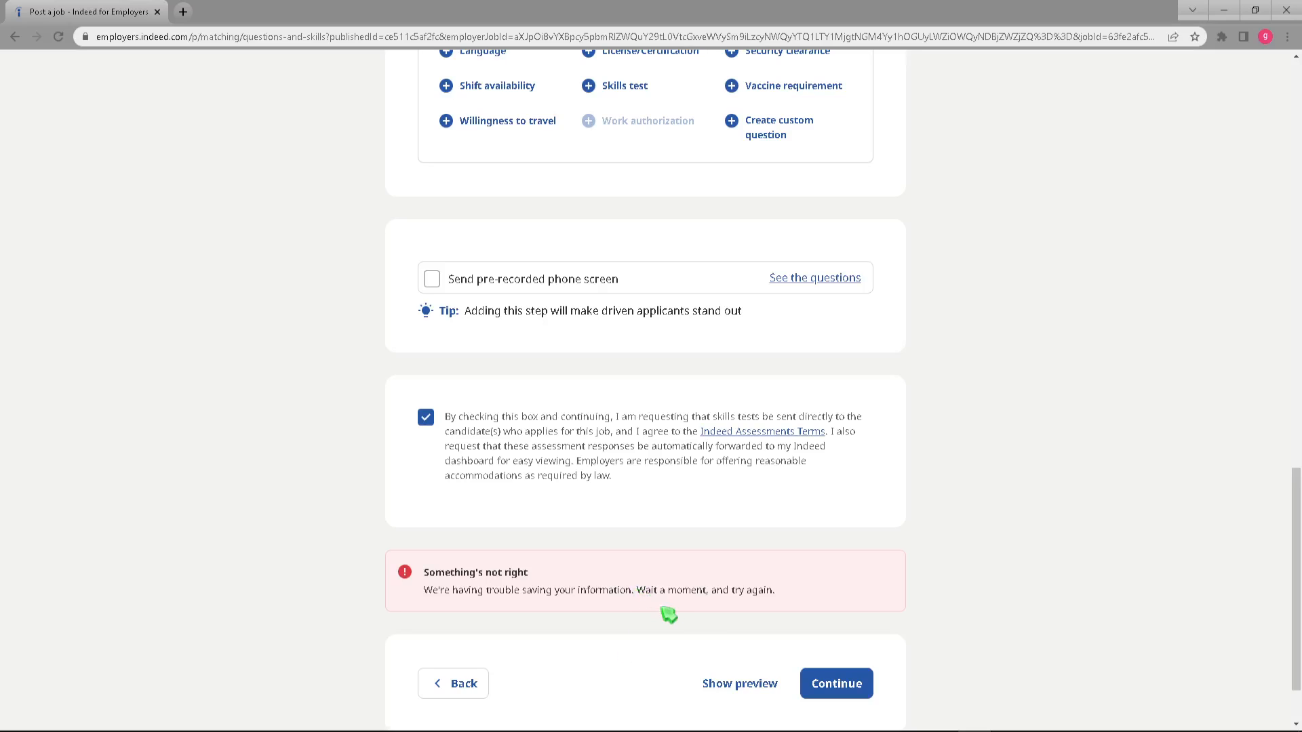
left_click(871, 686)
scroll(678, 600, "up", 3)
scroll(657, 604, "down", 4)
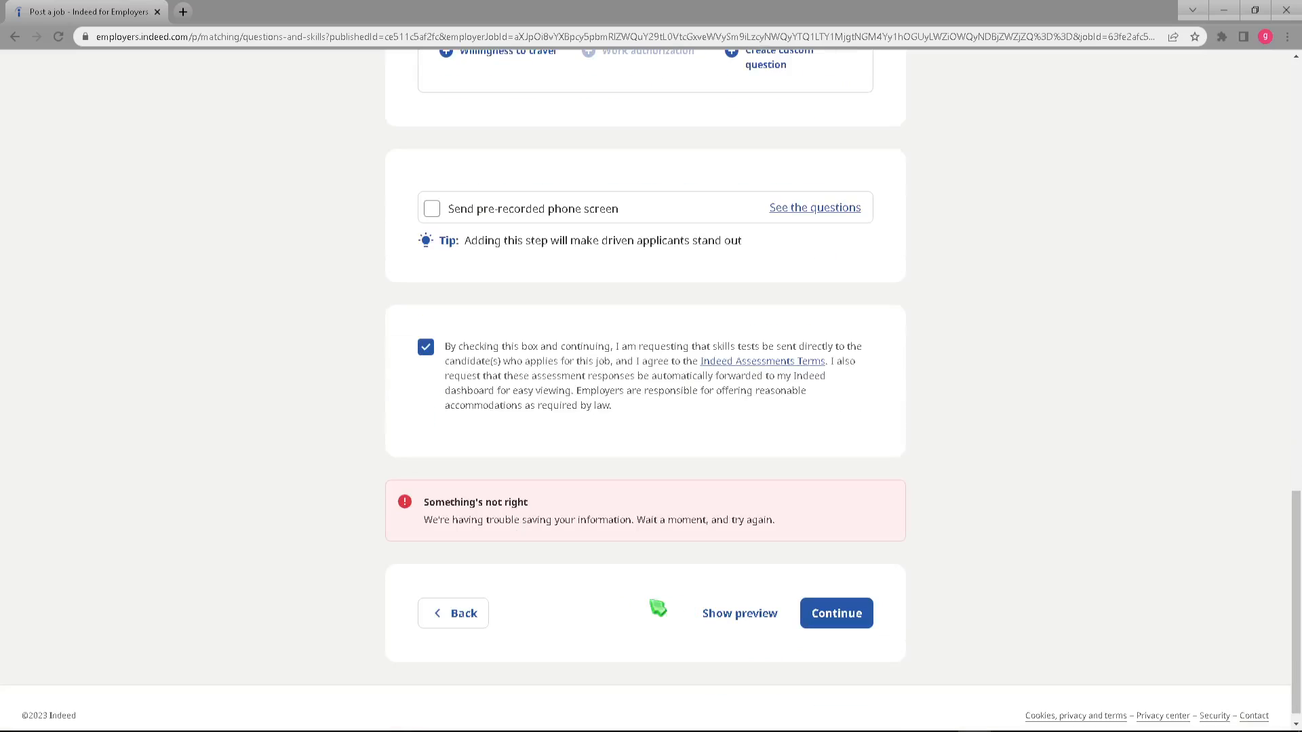
Review the application questions and skills tests set for the customized pre-screening.
scroll(459, 531, "up", 15)
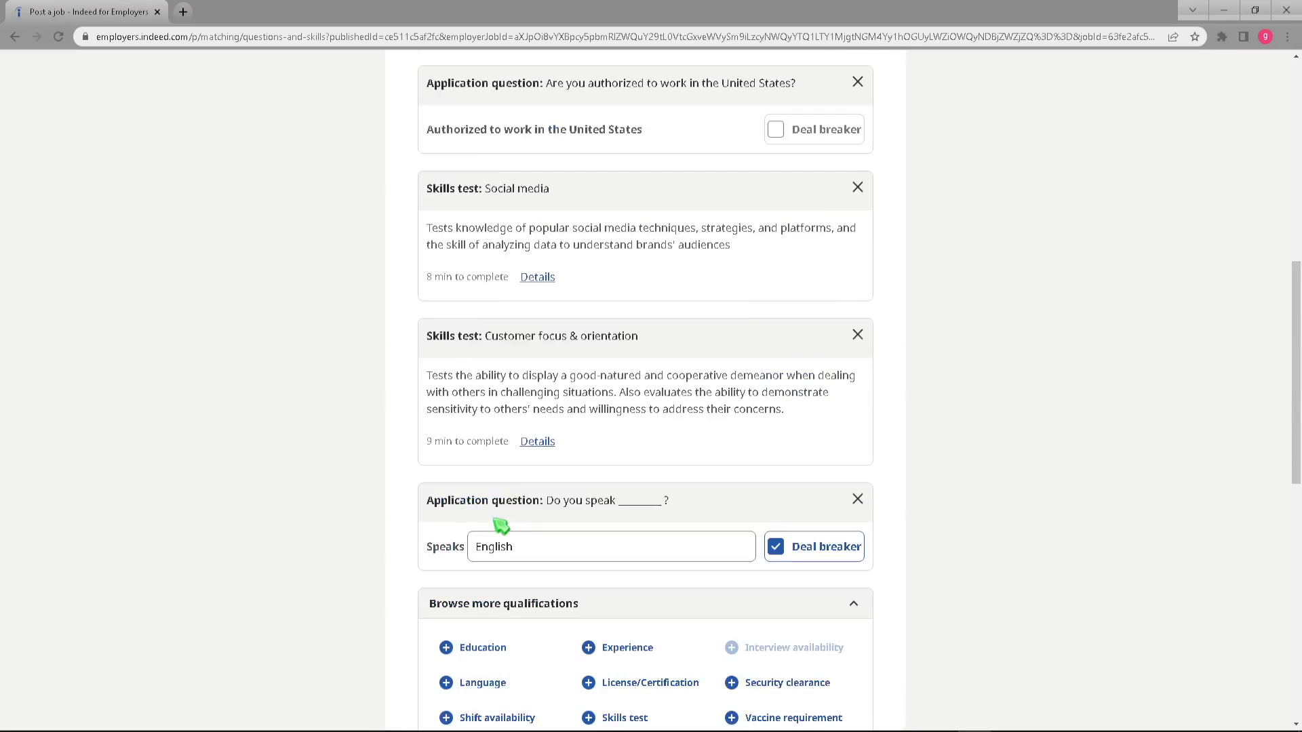
scroll(533, 571, "up", 4)
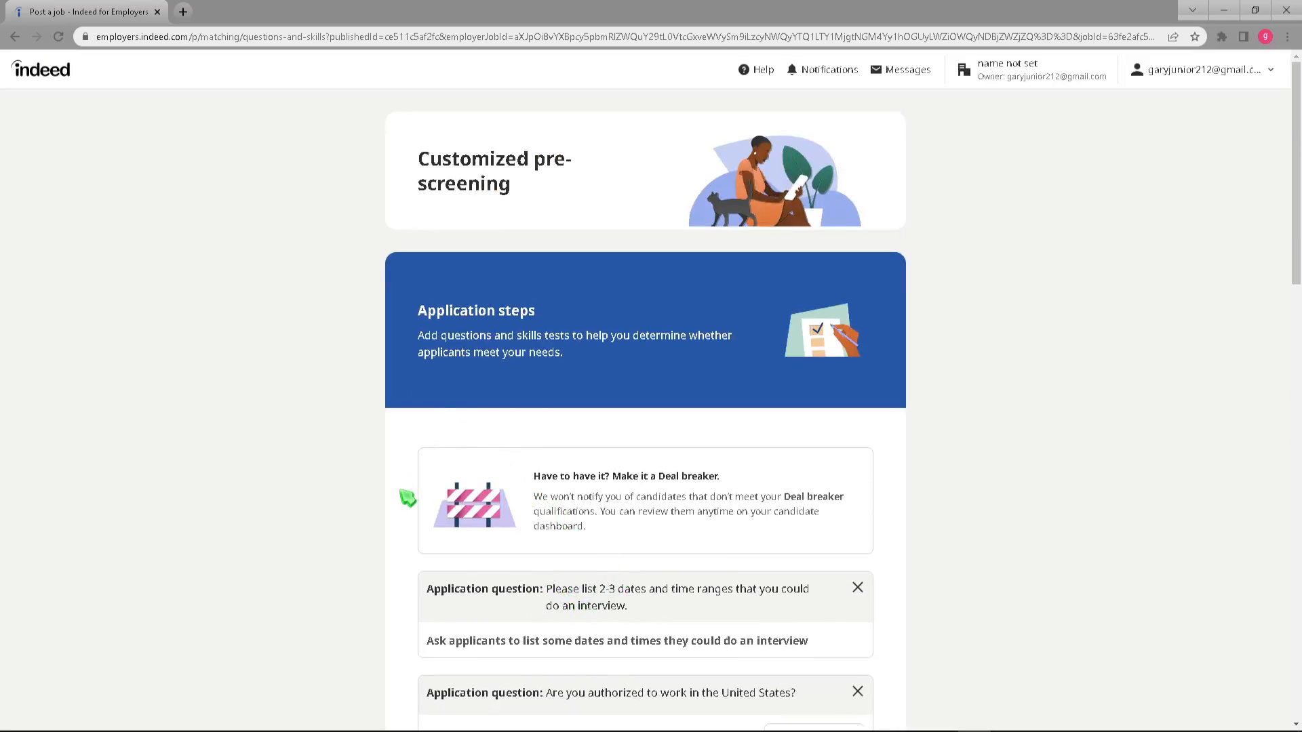
scroll(410, 499, "down", 4)
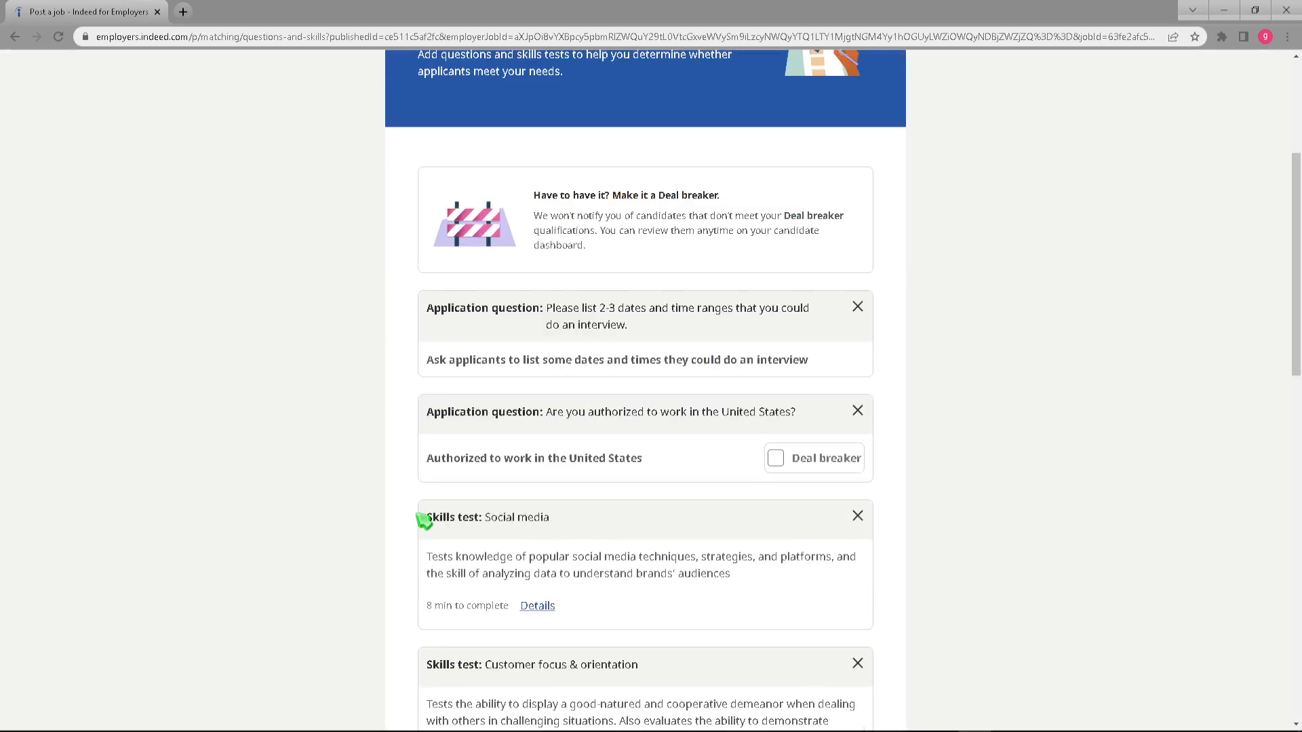